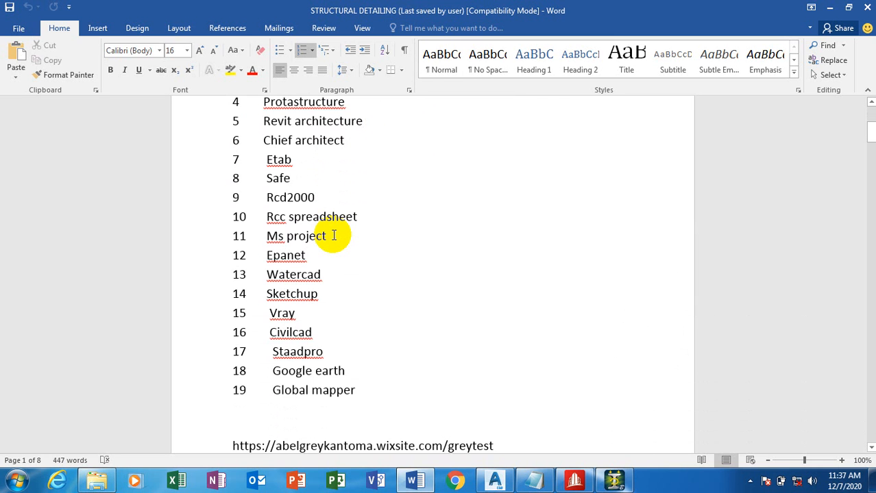
# Read through the numbered list of software courses taught, from Autocad to Global mapper, in the STRUCTURAL DETAILING document
pyautogui.scroll(1, 334, 235)
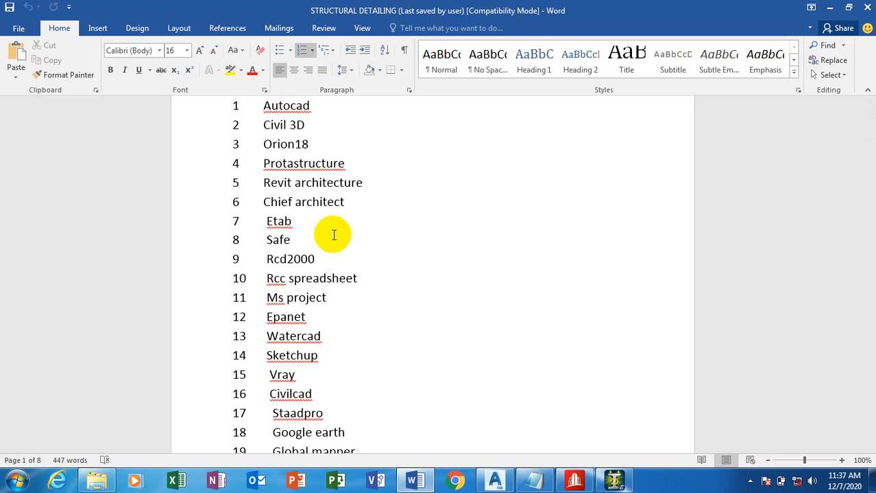
pyautogui.scroll(3, 334, 235)
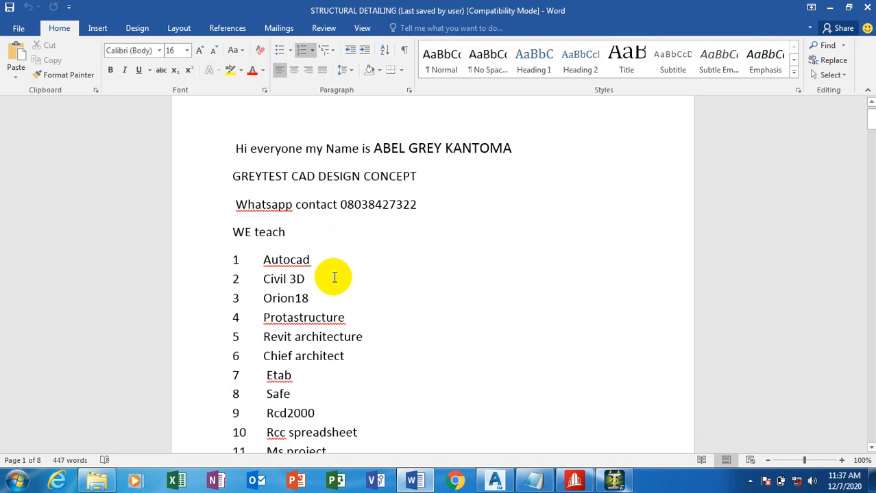
pyautogui.scroll(-3, 334, 277)
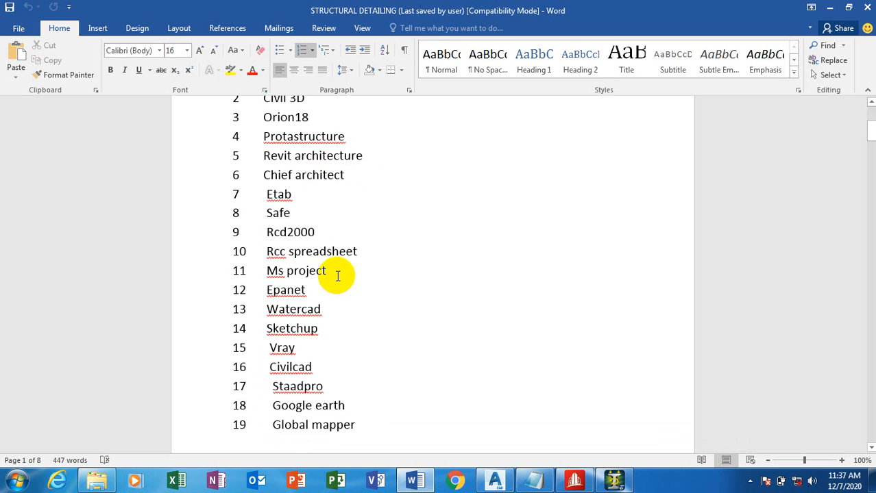
pyautogui.scroll(1, 327, 310)
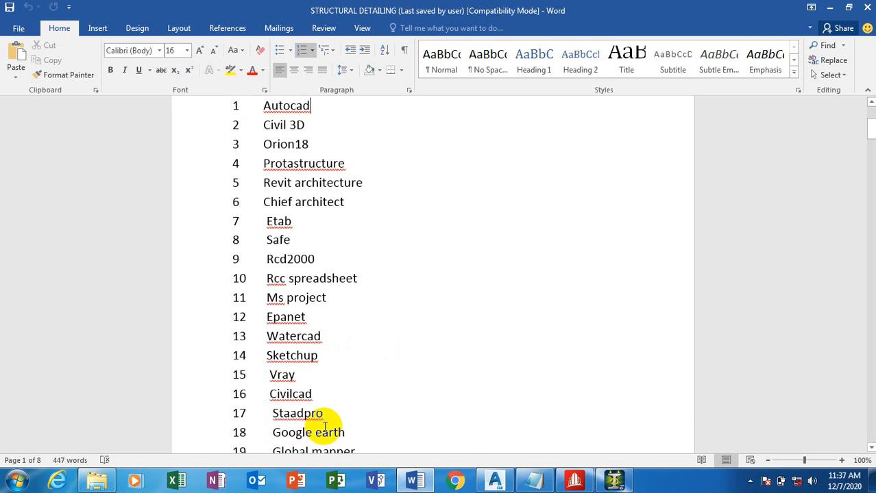
pyautogui.scroll(-1, 338, 414)
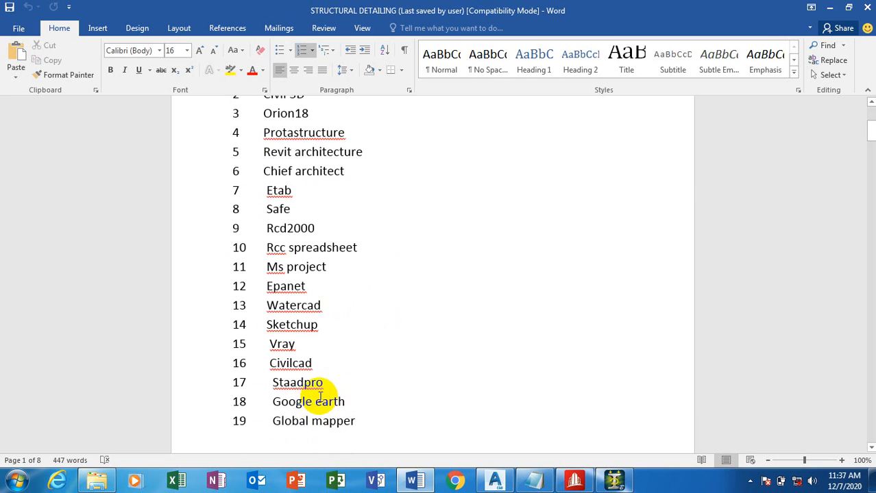
pyautogui.scroll(1, 321, 395)
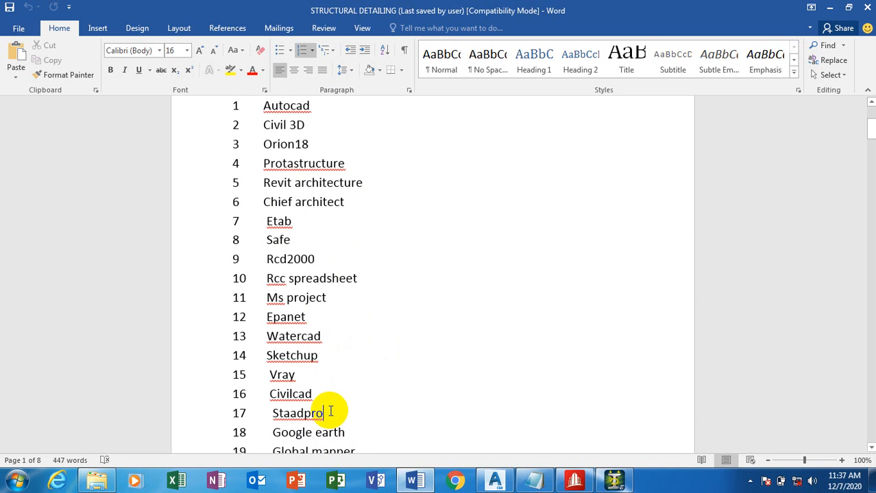
pyautogui.click(325, 413)
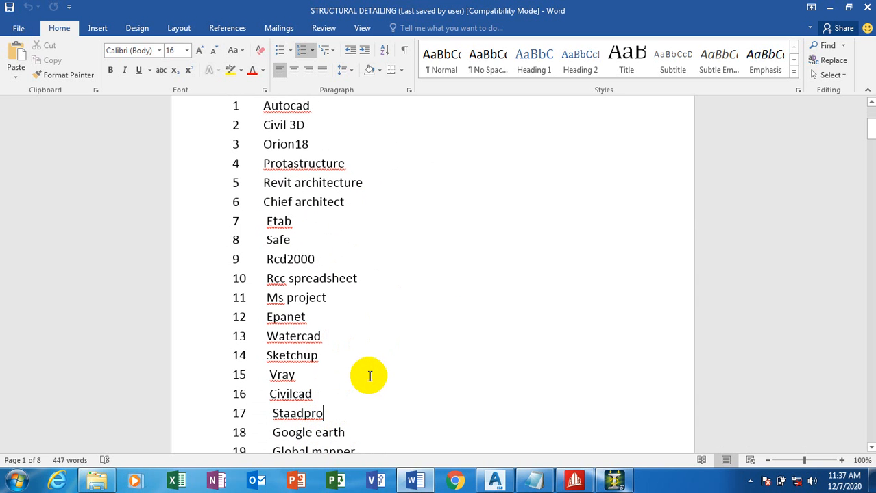
pyautogui.scroll(2, 369, 376)
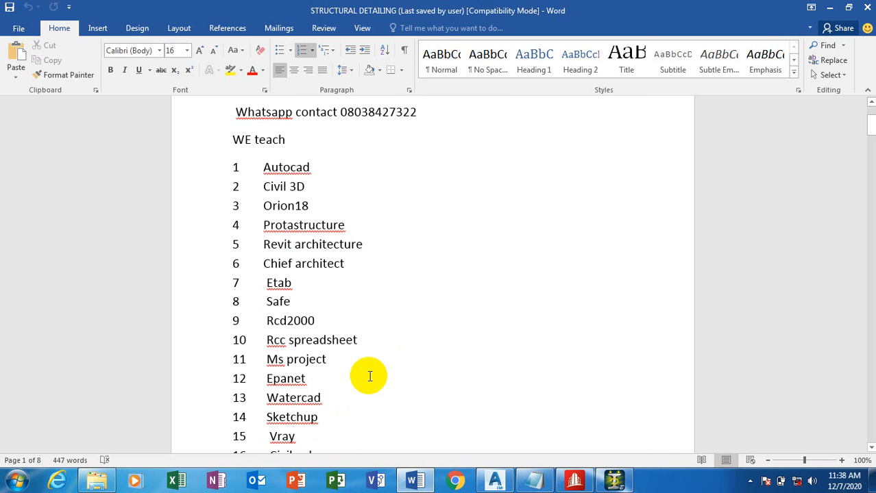
pyautogui.scroll(-2, 369, 376)
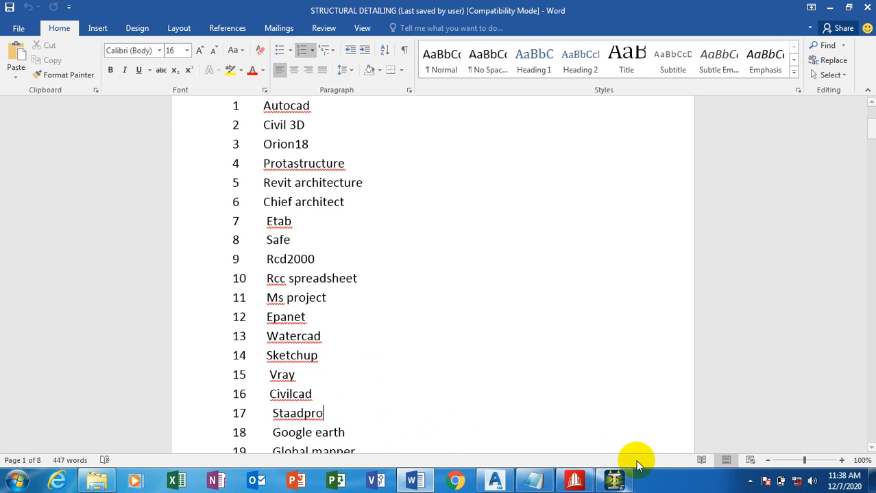
# Switch to STAAD.Pro, dismiss the Rotate dialog without applying it, and close the program with its tools model
pyautogui.click(614, 481)
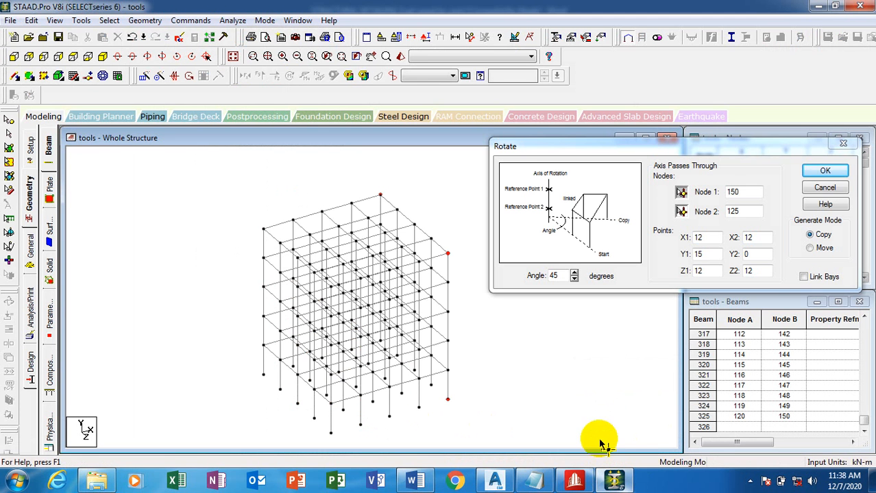
pyautogui.click(844, 144)
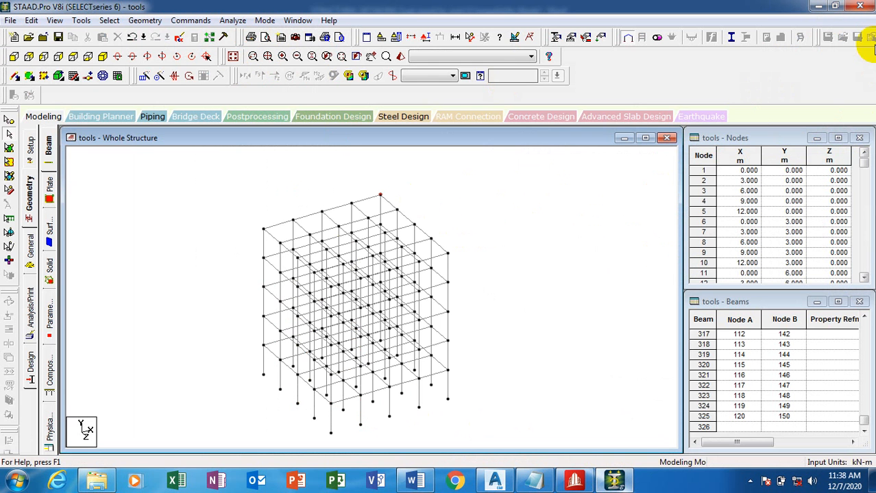
pyautogui.click(866, 13)
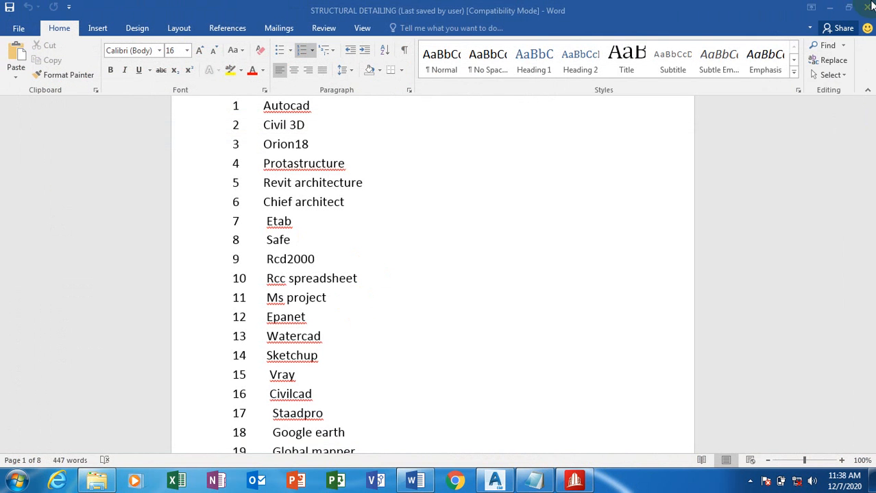
# Launch STAAD.Pro V8i SS6 again from the desktop and bring its start page to the front
pyautogui.click(830, 9)
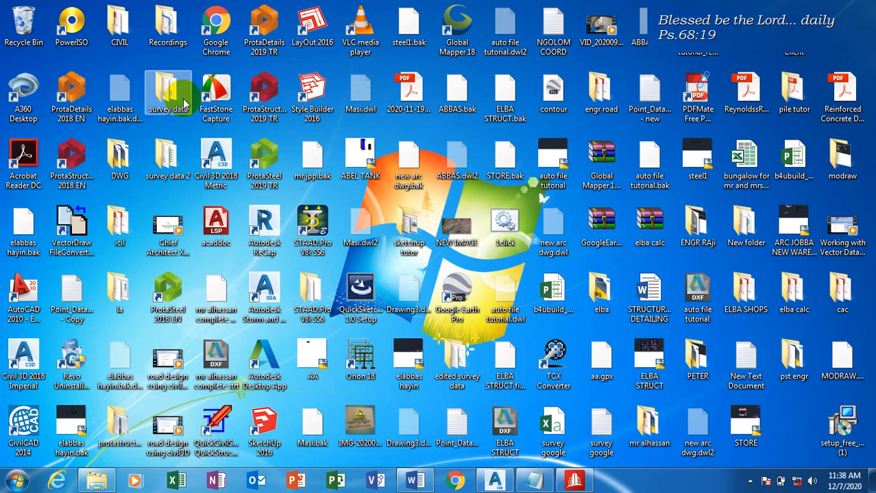
pyautogui.click(314, 232)
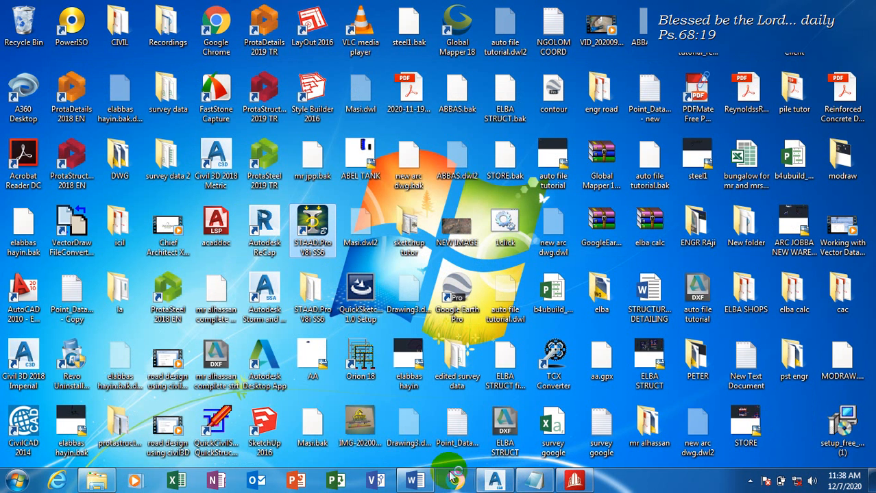
pyautogui.click(420, 482)
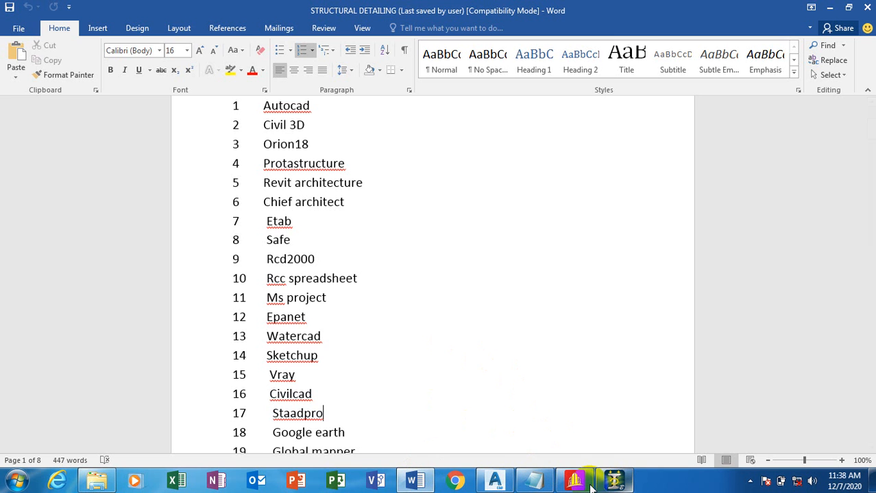
pyautogui.moveTo(589, 483)
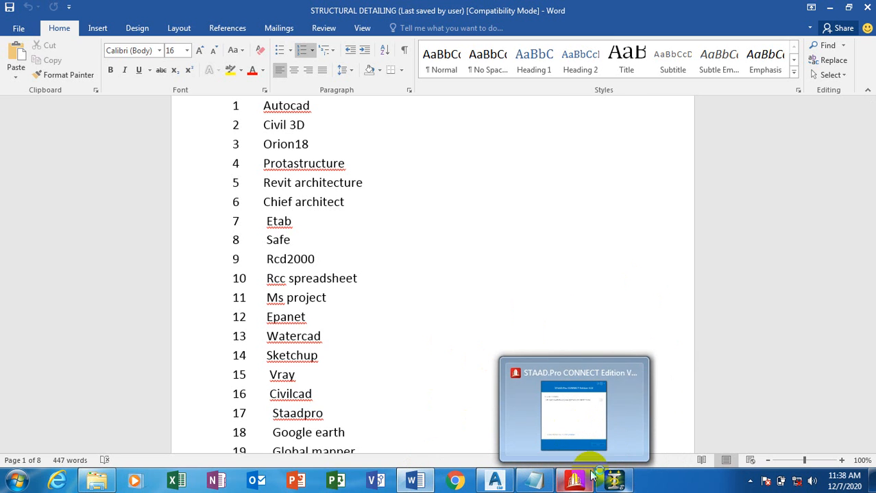
pyautogui.click(613, 480)
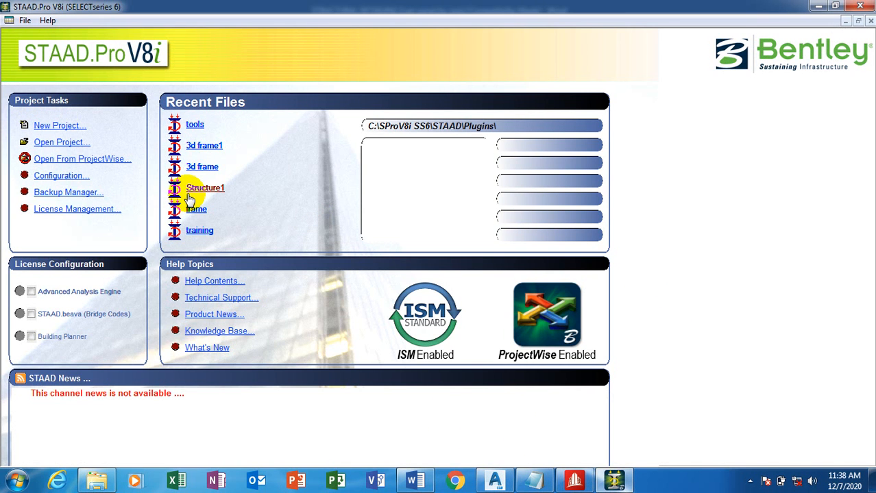
# Create a new Space model named "new tools" with the Add Beam starting option, and close the Snap Node/Beam grid
pyautogui.click(60, 130)
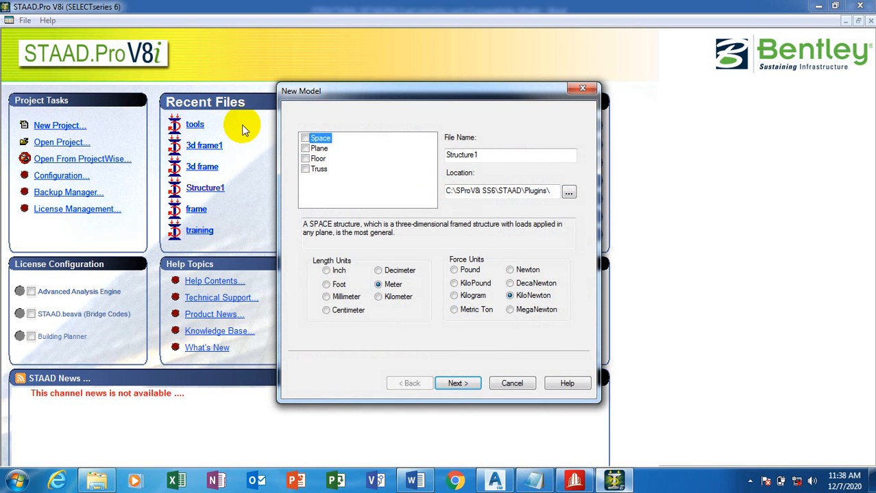
pyautogui.click(305, 139)
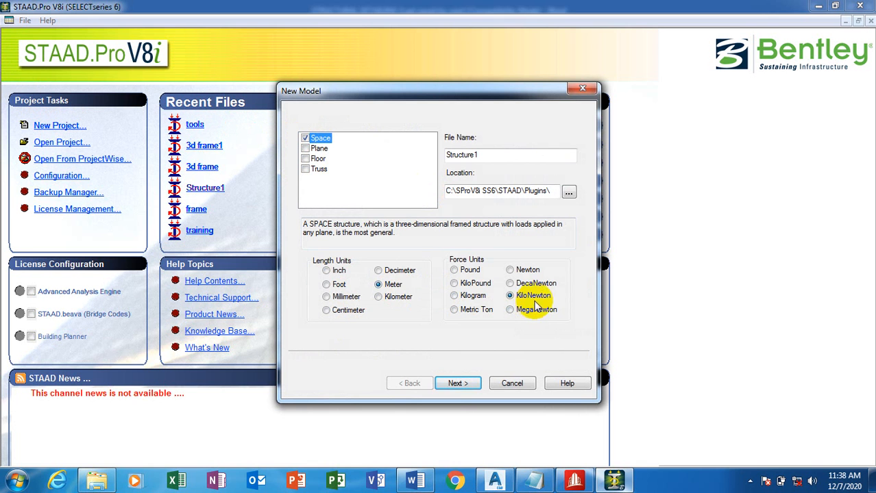
pyautogui.doubleClick(480, 155)
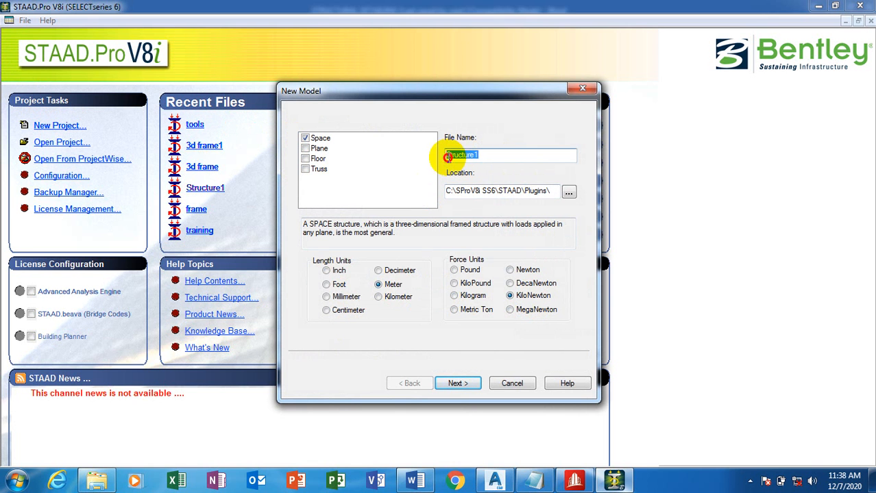
pyautogui.write('n')
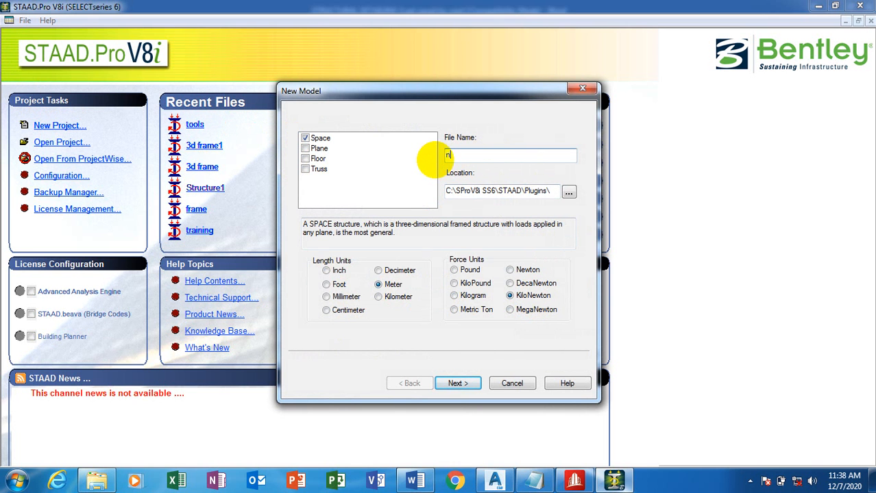
pyautogui.write('ew tools')
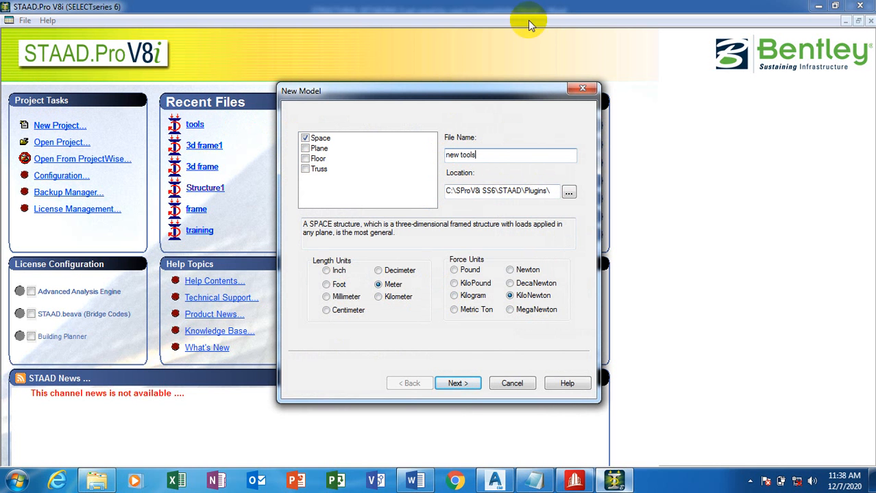
pyautogui.click(458, 384)
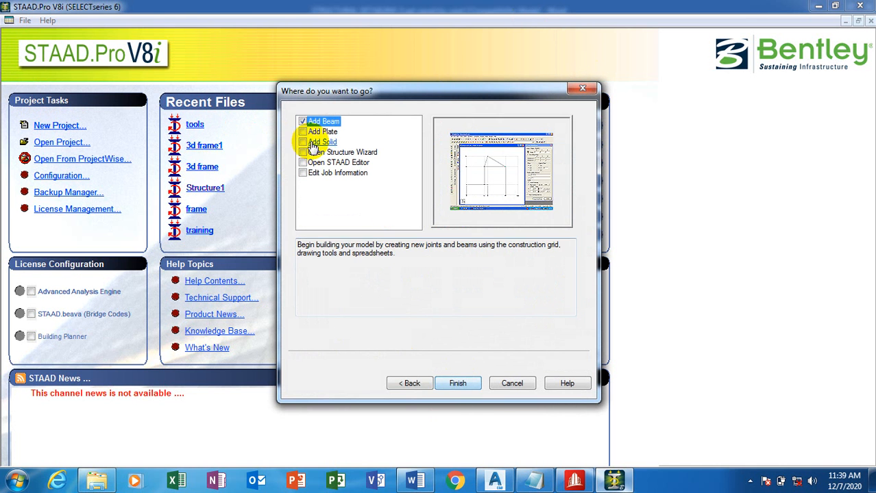
pyautogui.click(457, 384)
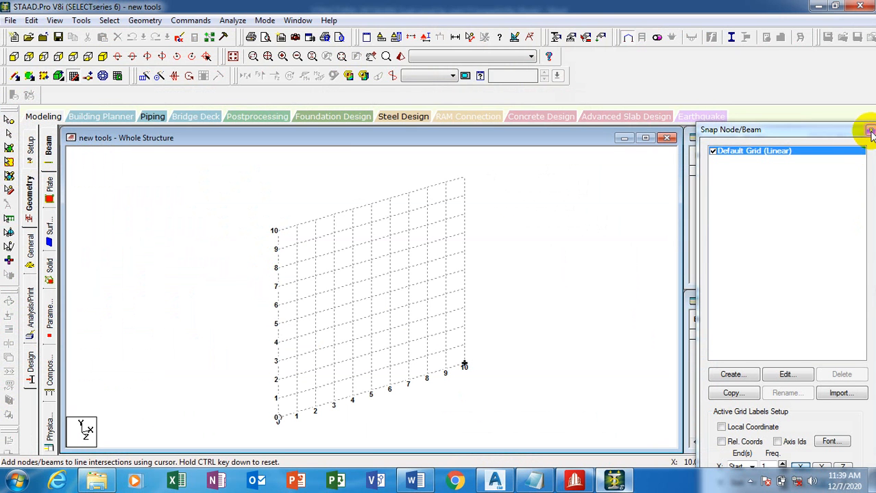
pyautogui.click(871, 129)
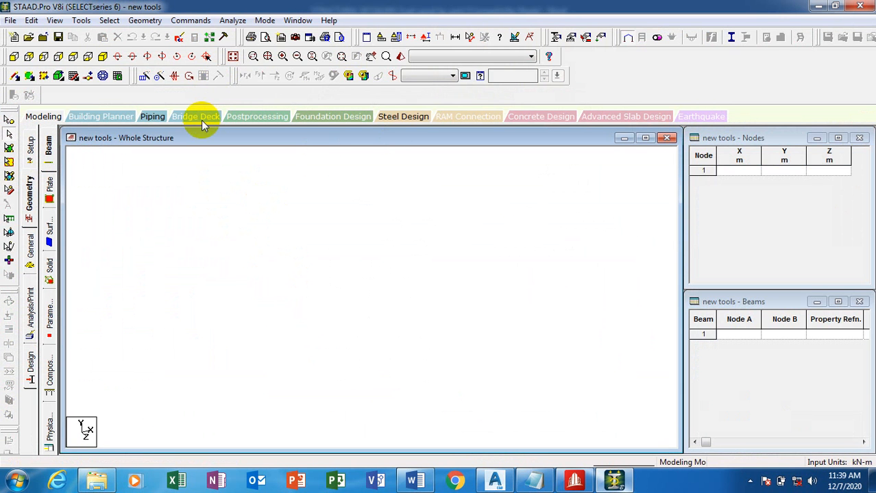
# Run the Structure Wizard and open the parameters of the Bay Frame prototype from the Frame Models
pyautogui.click(145, 20)
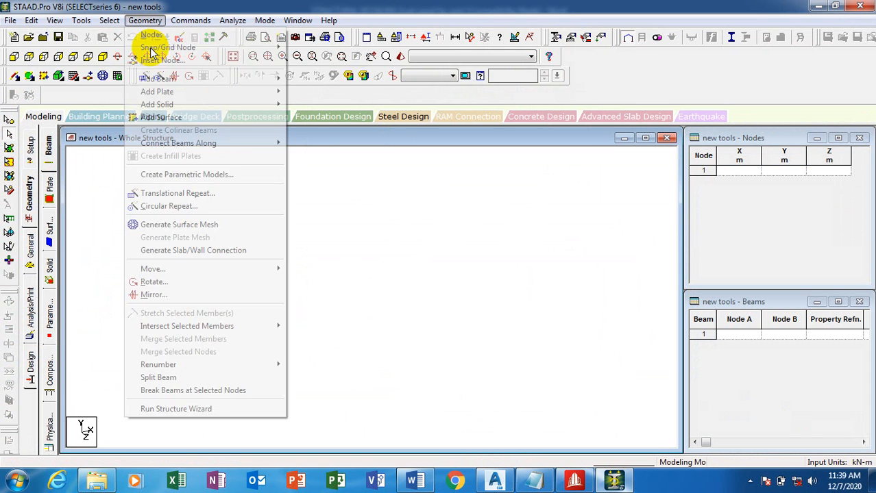
pyautogui.click(157, 408)
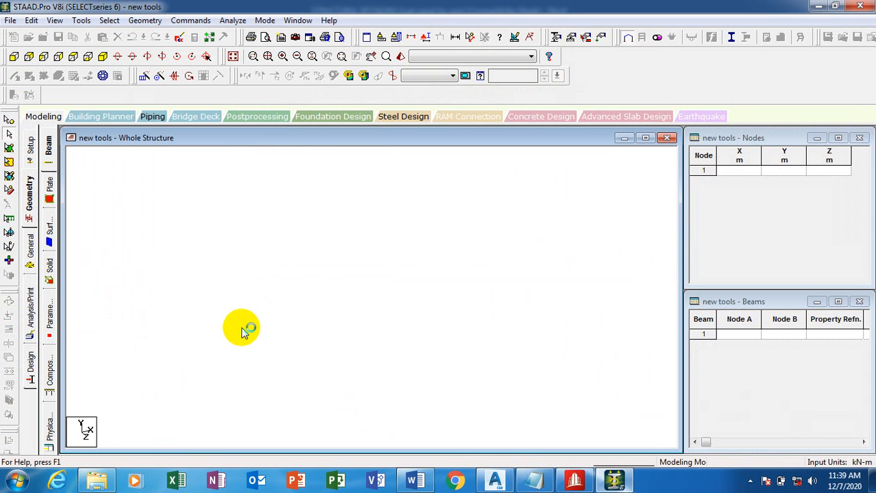
pyautogui.click(247, 291)
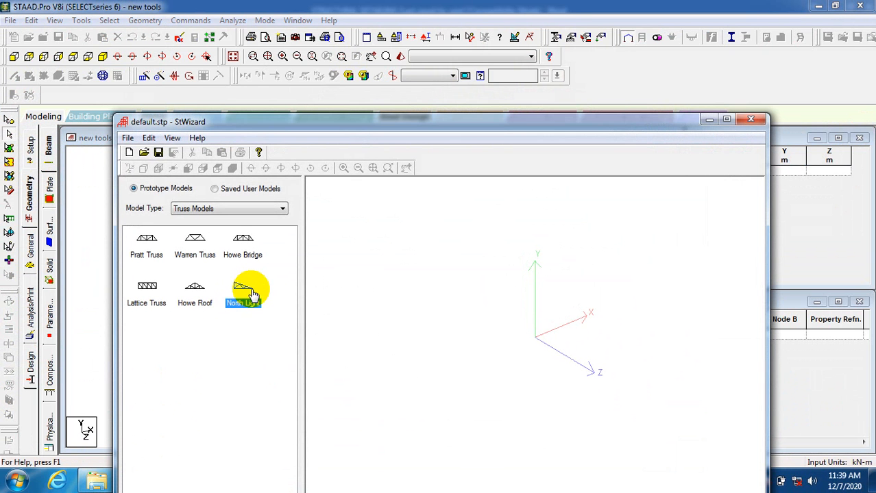
pyautogui.click(205, 209)
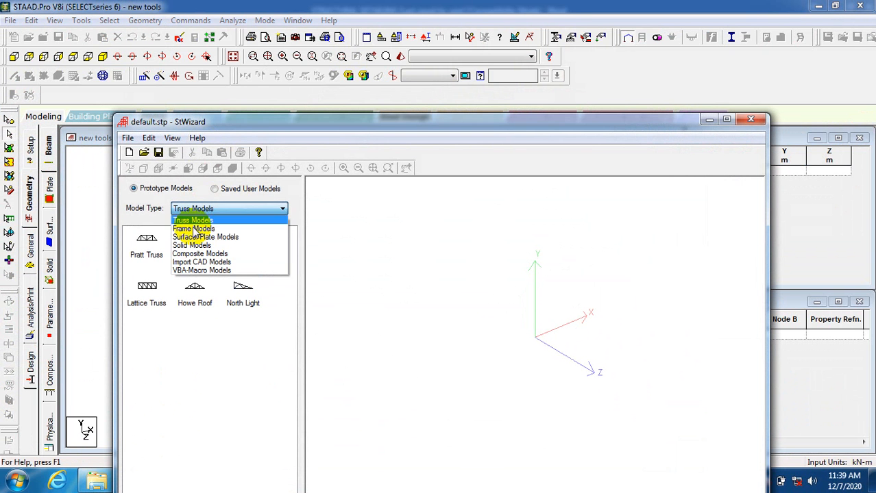
pyautogui.click(194, 230)
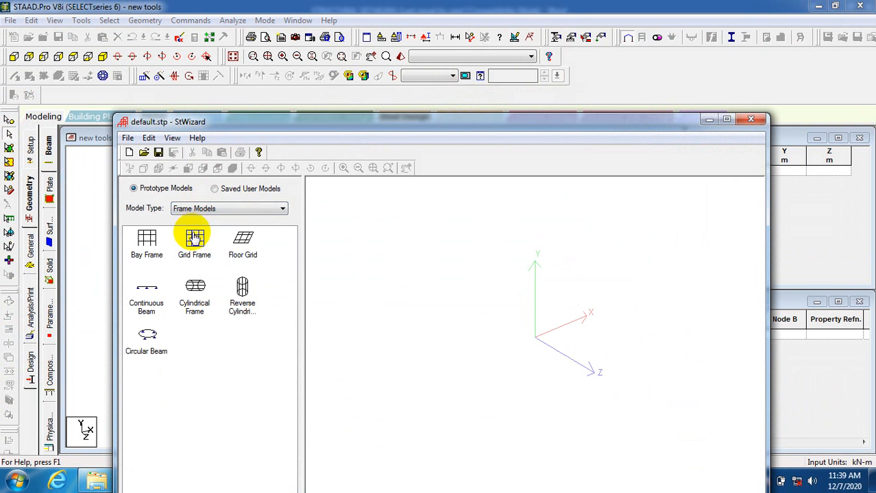
pyautogui.click(148, 241)
pyautogui.doubleClick(148, 241)
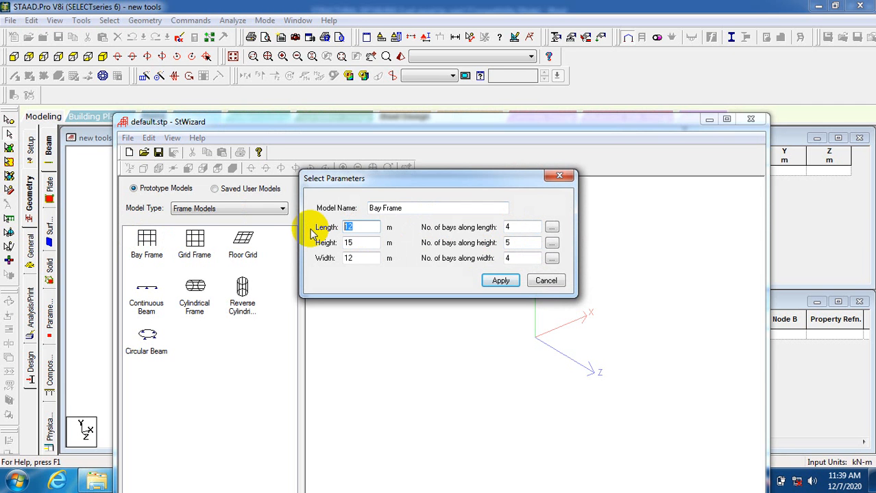
# Set the bay frame's height to 6 m, dismissing the number warning raised while editing the value
pyautogui.moveTo(361, 243); pyautogui.dragTo(333, 247)
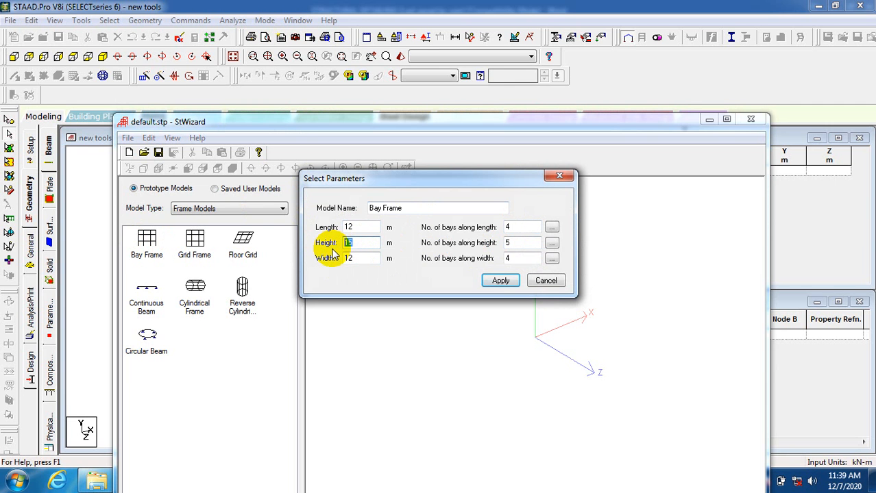
pyautogui.write('5')
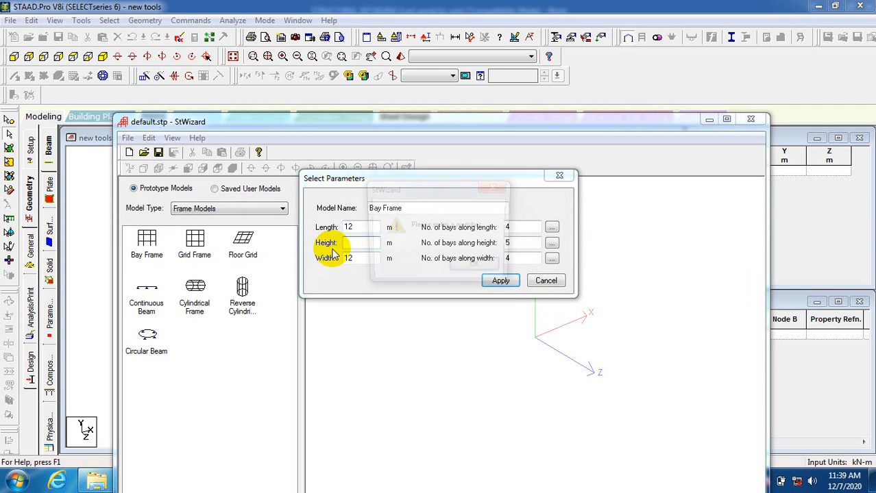
pyautogui.press('BackSpace')
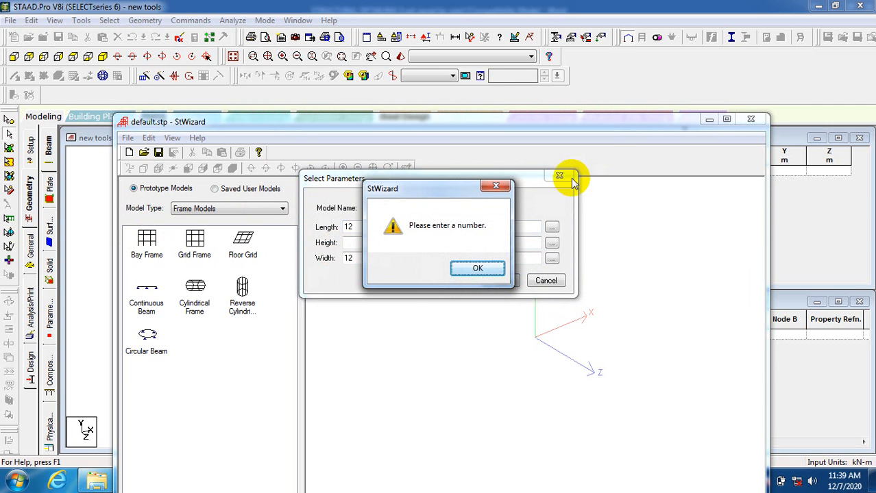
pyautogui.click(496, 186)
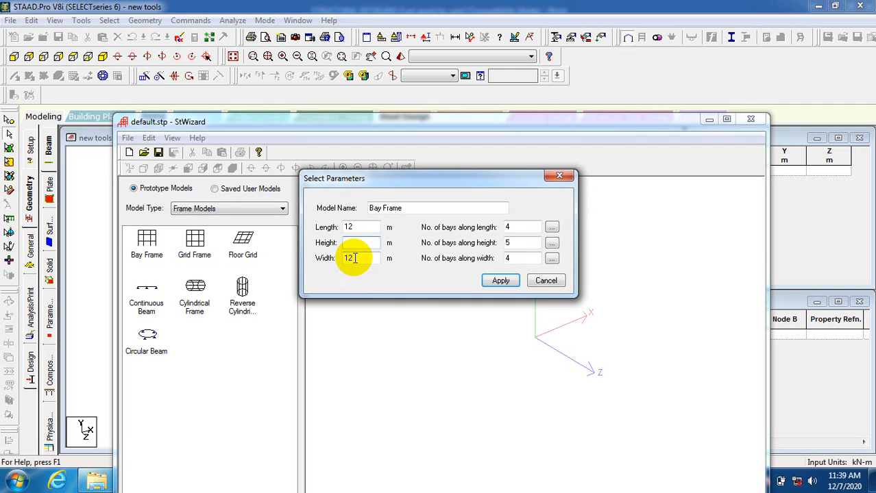
pyautogui.write('6')
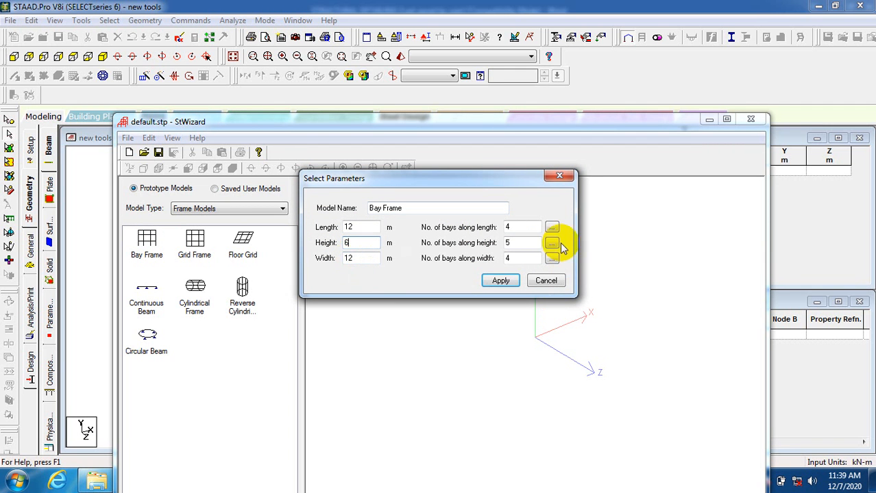
# Set the number of bays along the height to 2 and generate the bay frame from the parameters
pyautogui.click(514, 243)
pyautogui.moveTo(514, 244); pyautogui.dragTo(461, 259)
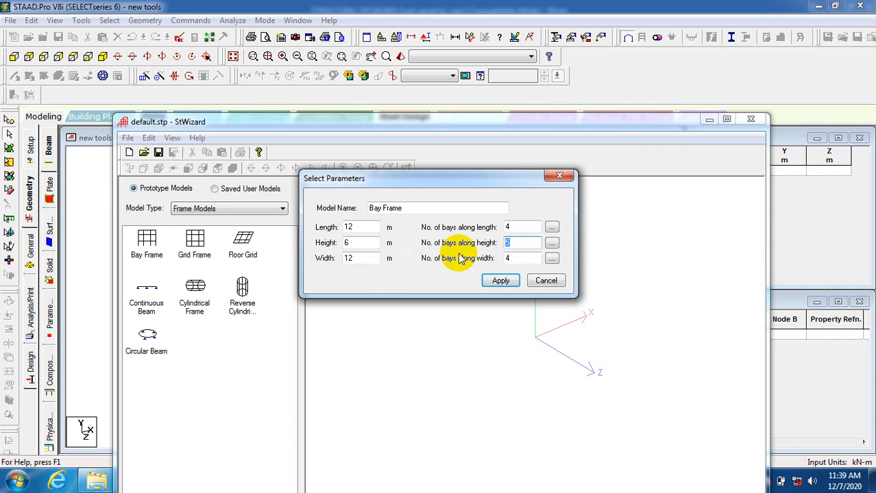
pyautogui.write('2')
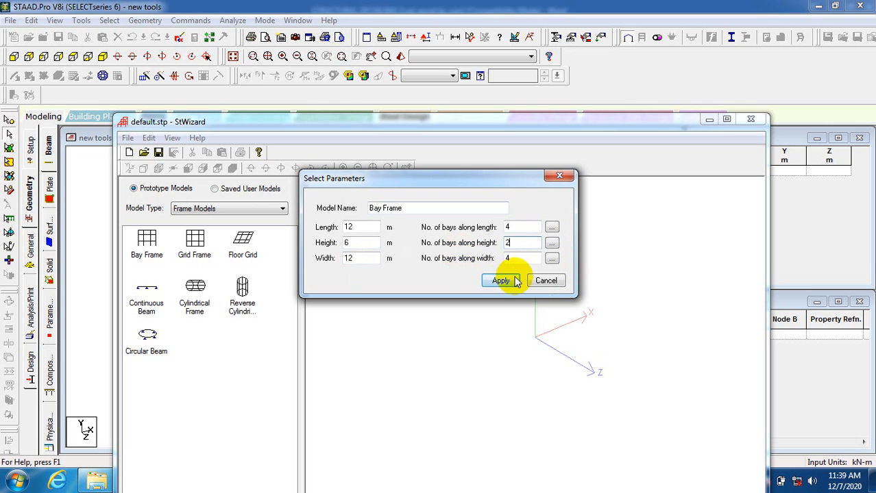
pyautogui.doubleClick(363, 226)
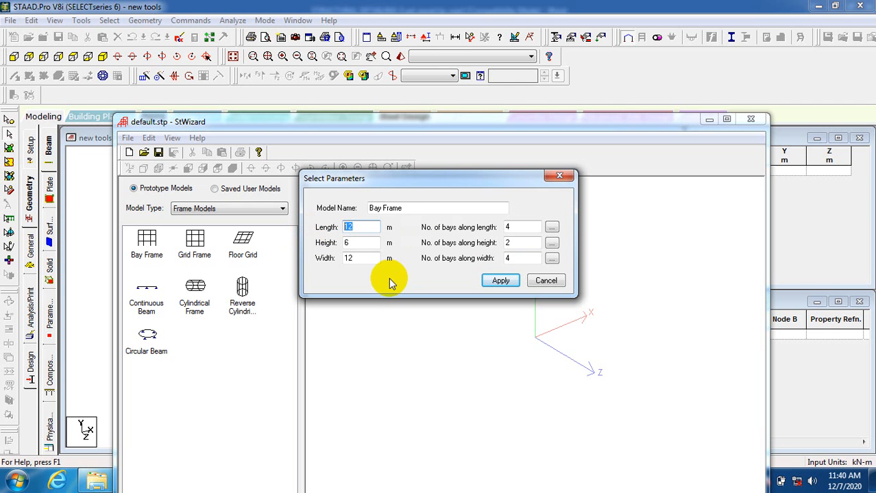
pyautogui.click(360, 259)
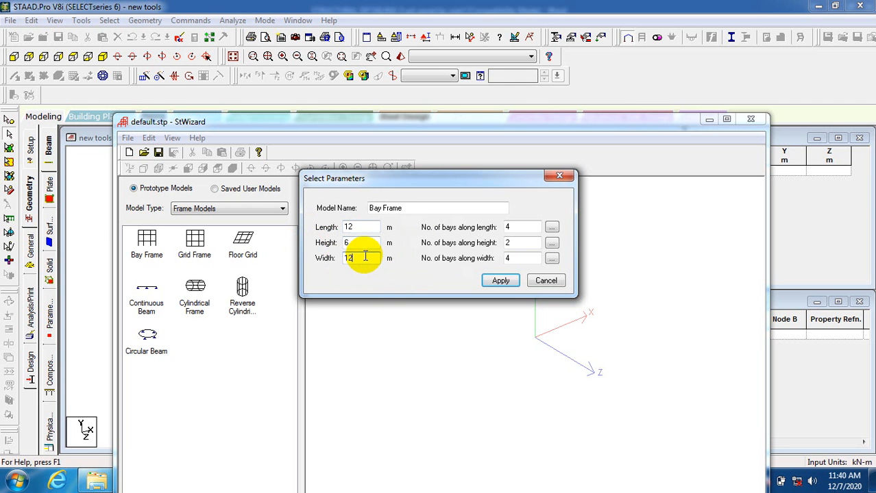
pyautogui.click(508, 283)
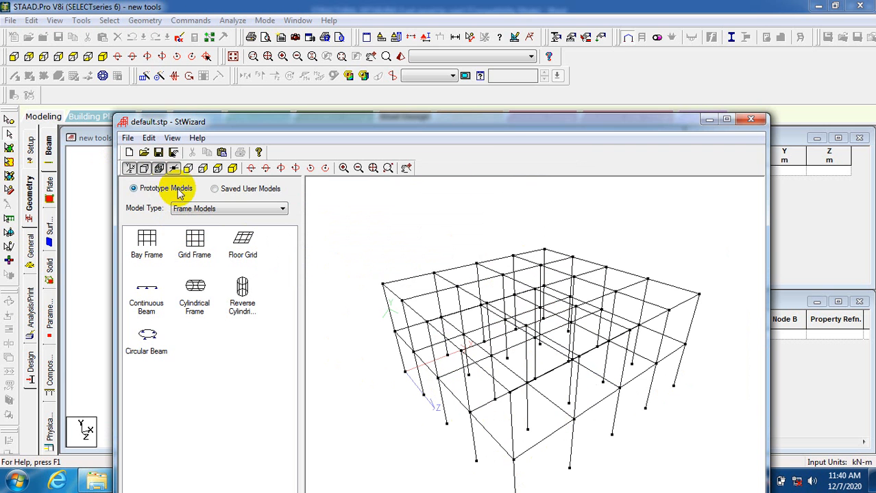
# Transfer the bay frame from the wizard into the model and paste it at offset 0, 0, 0
pyautogui.click(750, 122)
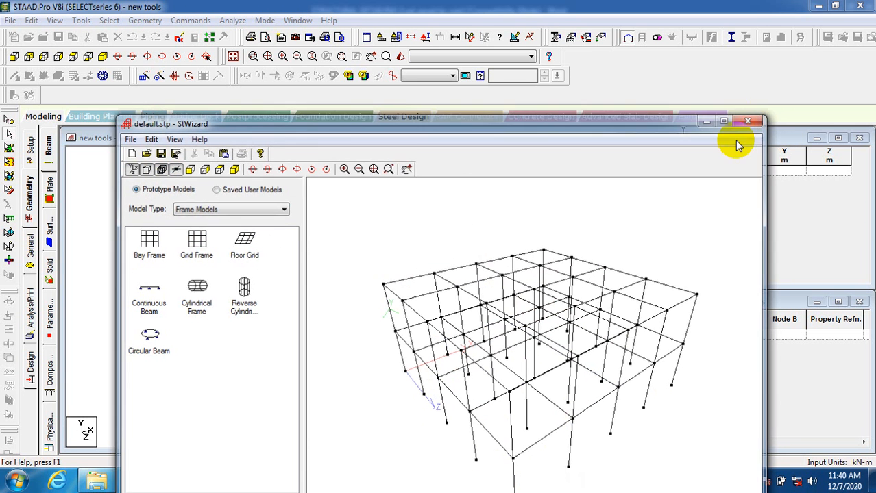
pyautogui.click(485, 268)
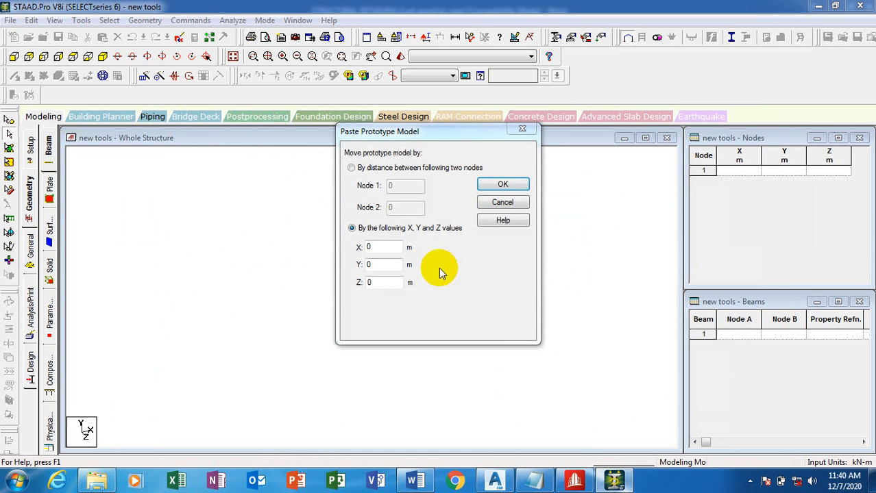
pyautogui.click(503, 184)
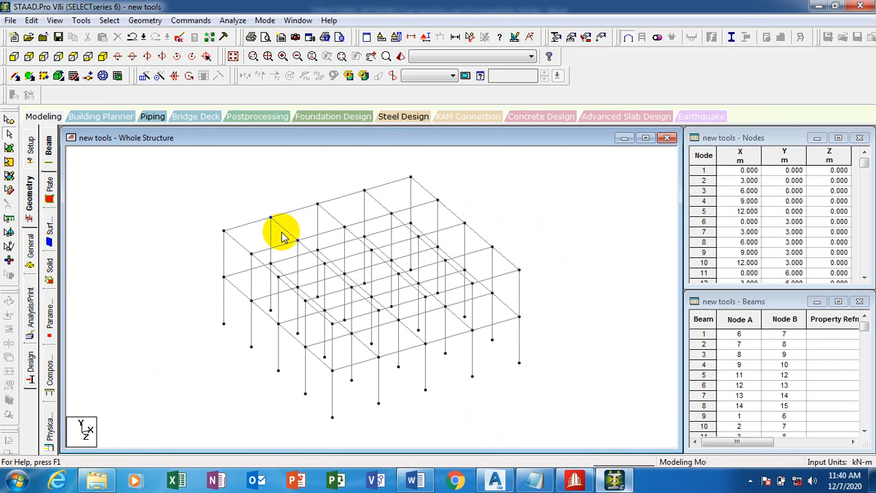
# Show the pasted frame in front view, with X horizontal and Y vertical
pyautogui.click(13, 57)
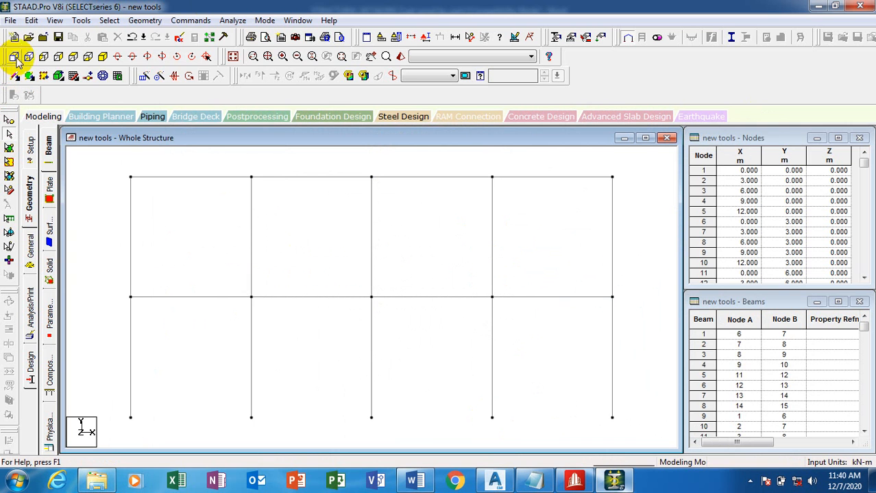
pyautogui.click(152, 22)
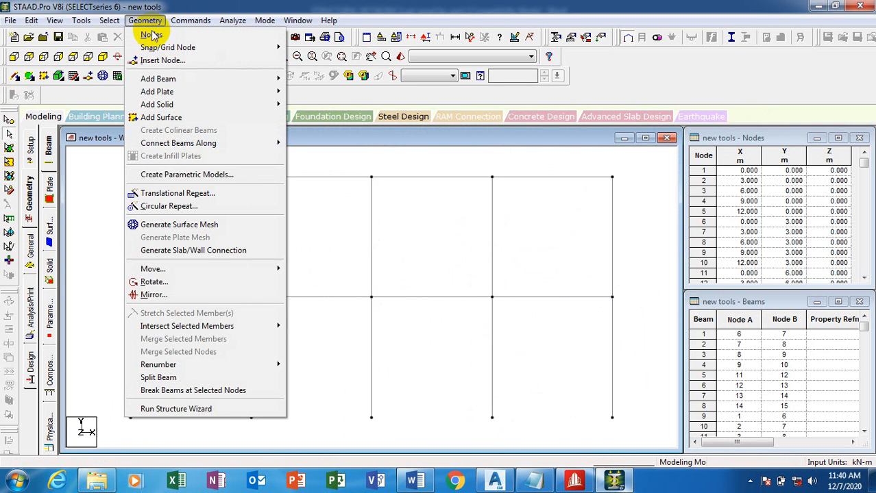
pyautogui.moveTo(212, 274)
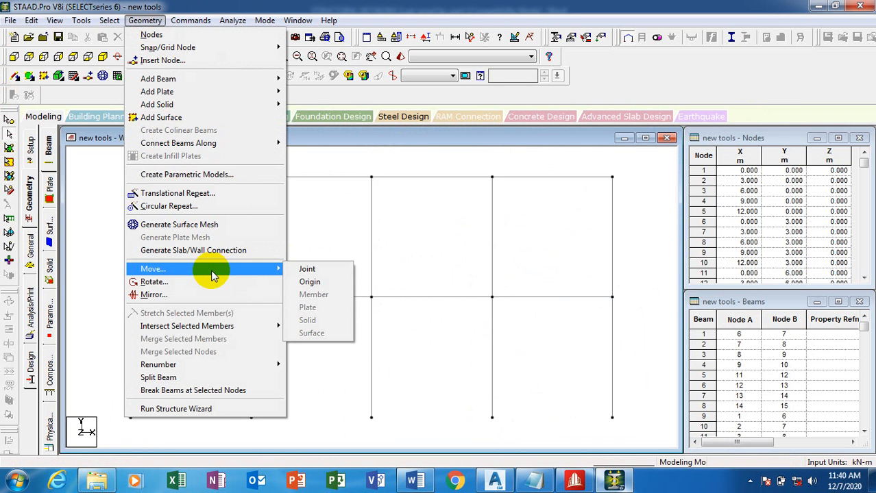
pyautogui.click(323, 237)
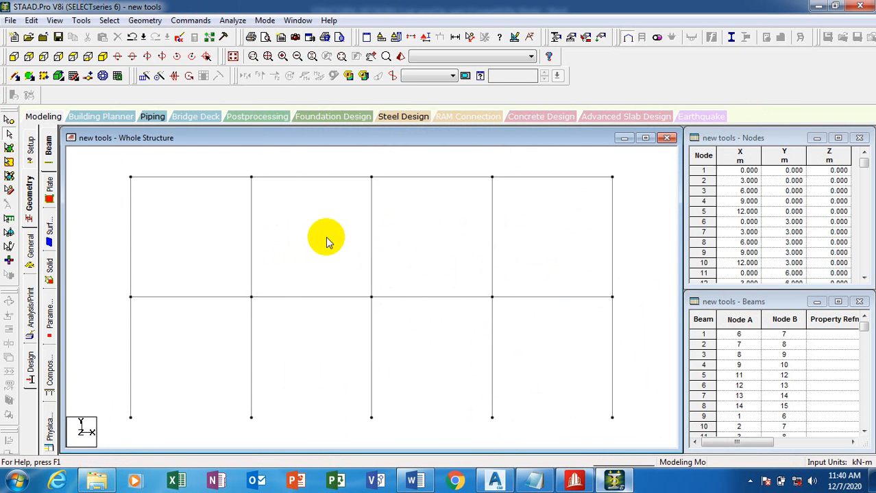
# Select all members of the frame, show them isometrically and apply a member move with zero X, Y and Z offsets
pyautogui.hotkey('ctrl', 'a')
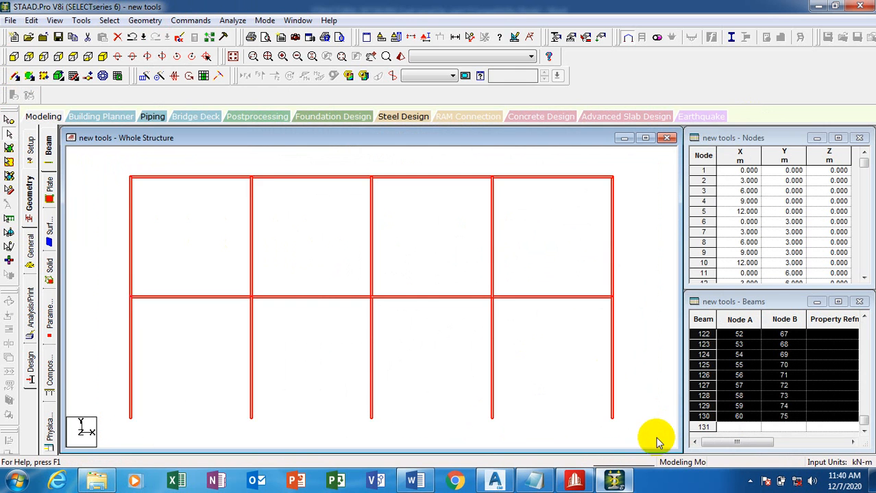
pyautogui.click(102, 57)
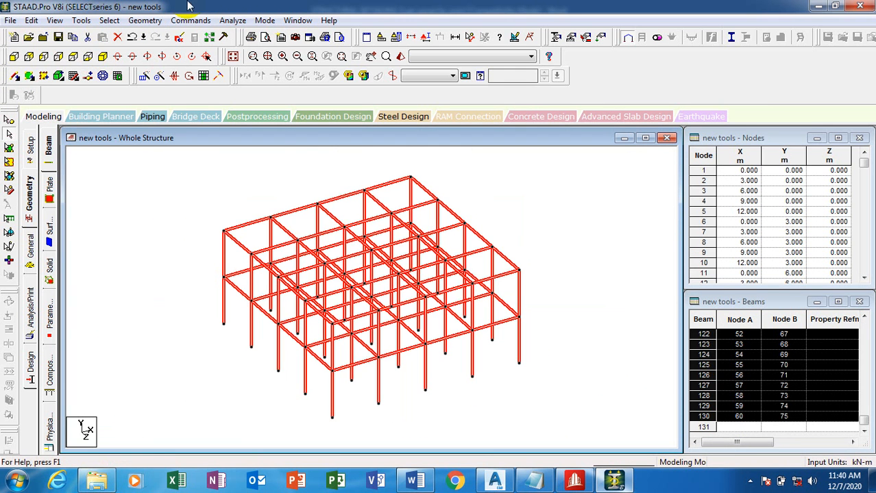
pyautogui.click(144, 20)
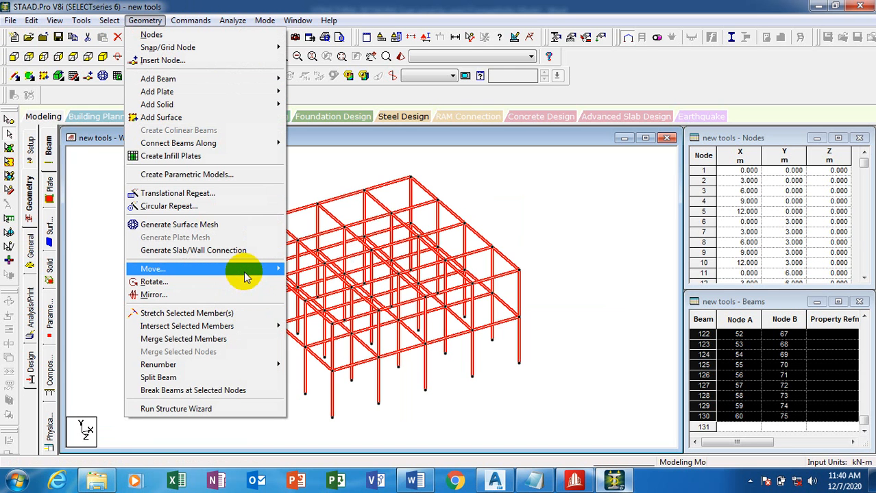
pyautogui.moveTo(246, 276)
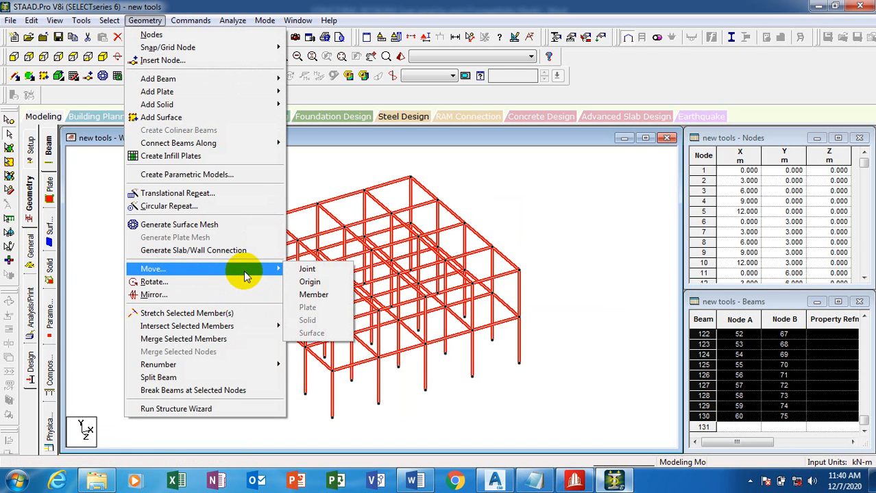
pyautogui.click(340, 296)
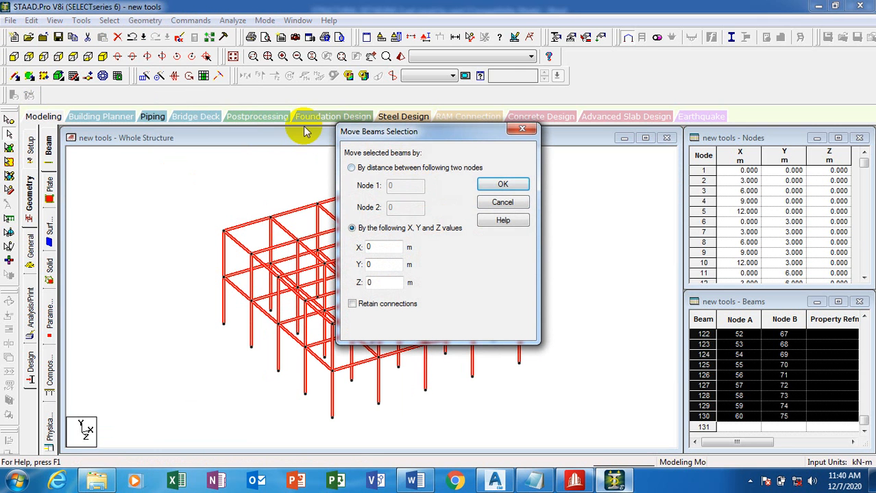
pyautogui.click(504, 186)
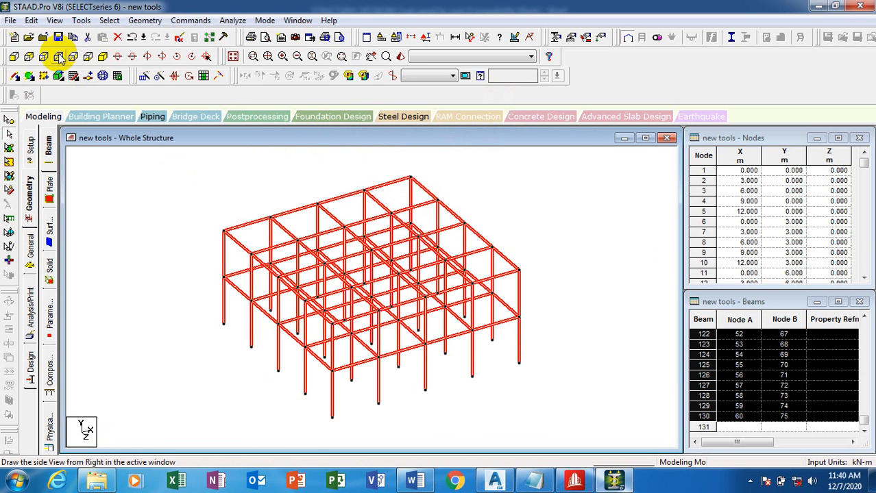
pyautogui.click(14, 56)
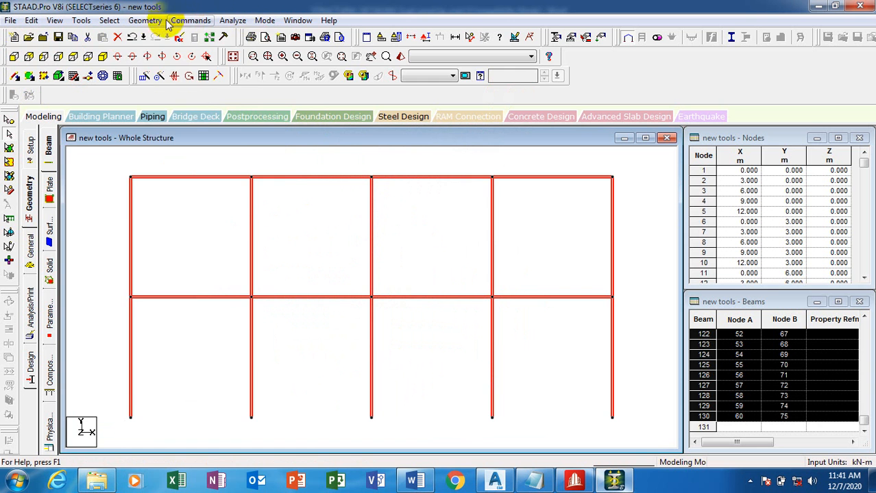
pyautogui.click(146, 20)
pyautogui.moveTo(215, 271)
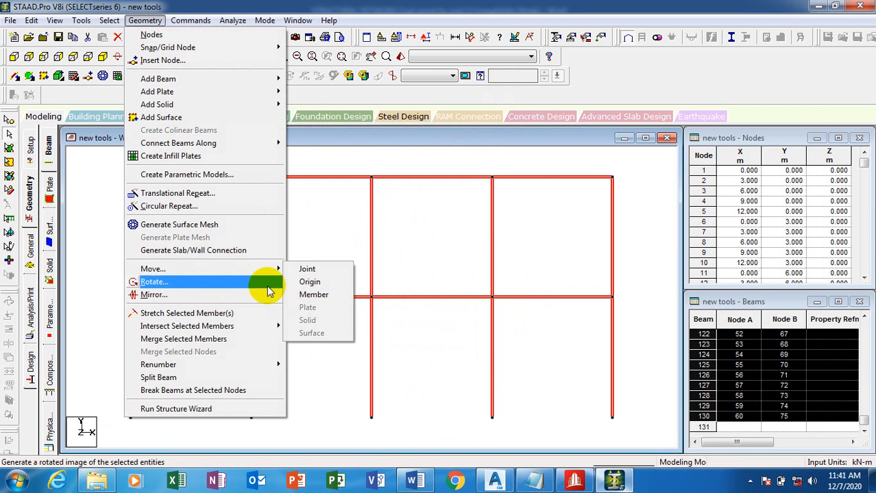
pyautogui.click(323, 296)
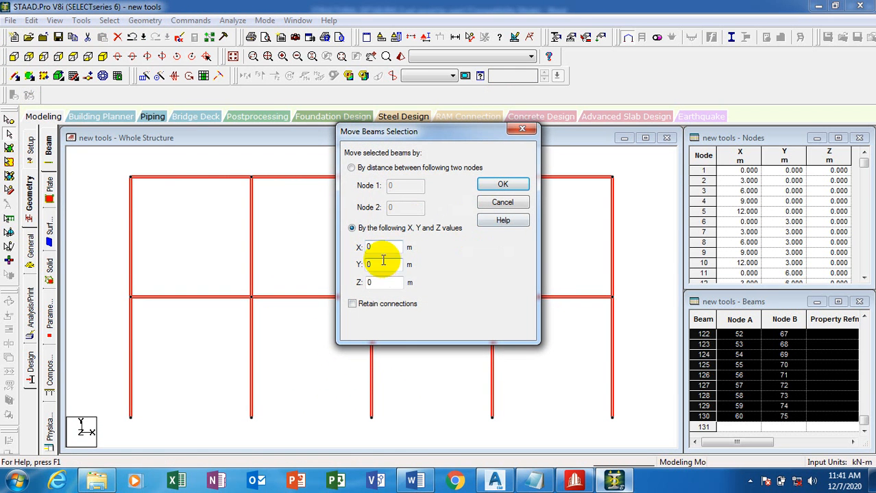
pyautogui.moveTo(426, 135); pyautogui.dragTo(219, 154)
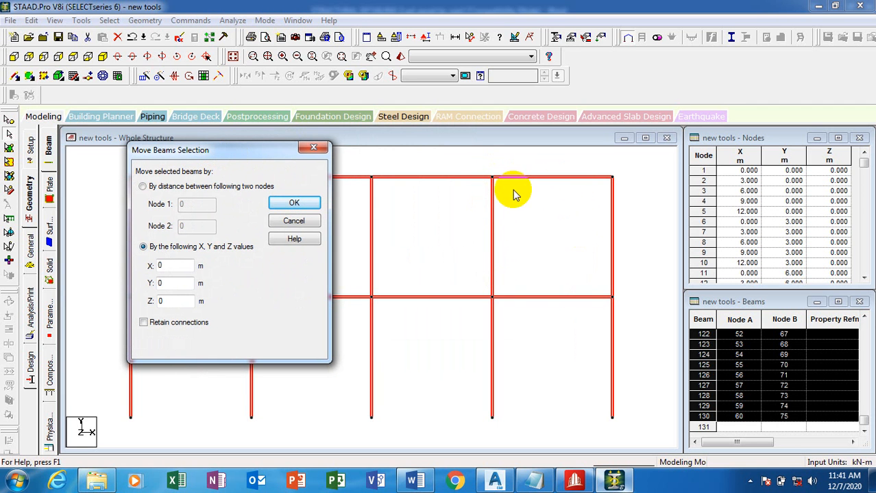
pyautogui.doubleClick(158, 268)
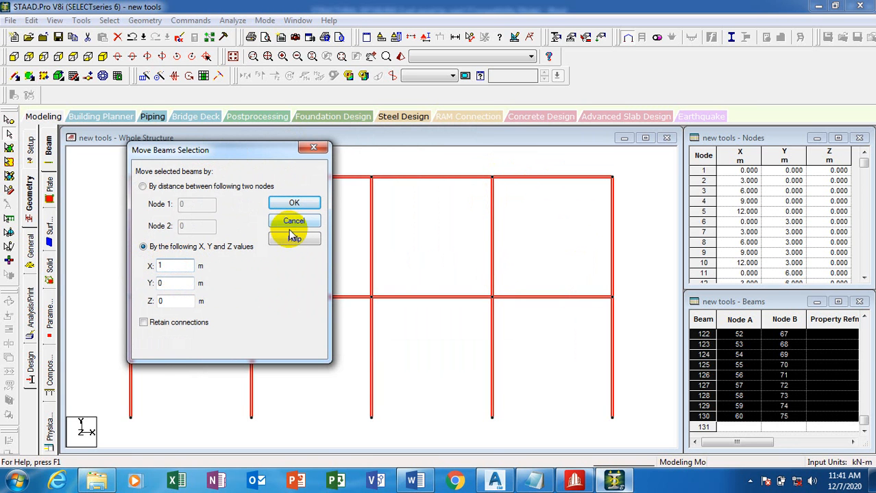
pyautogui.click(312, 150)
pyautogui.click(345, 233)
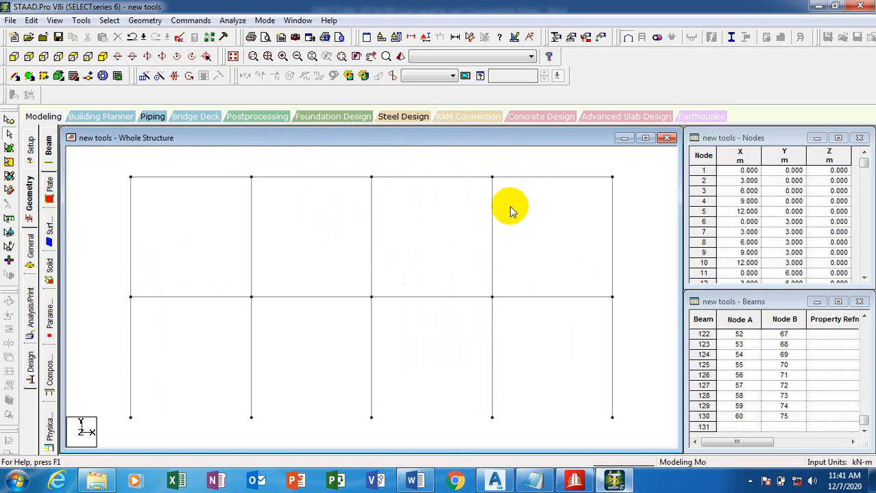
# Move the columns on the fourth vertical line 1 m in X, with duplicate beam check and splitting of existing members at the moved nodes
pyautogui.click(492, 218)
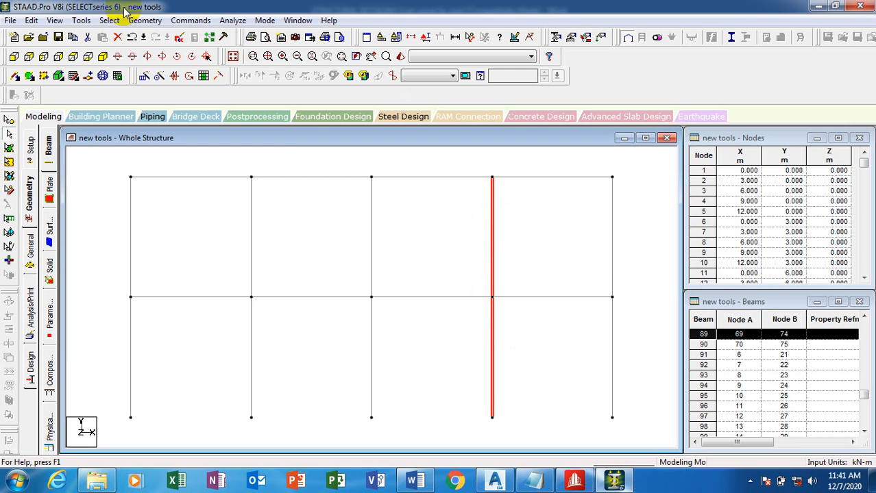
pyautogui.click(146, 24)
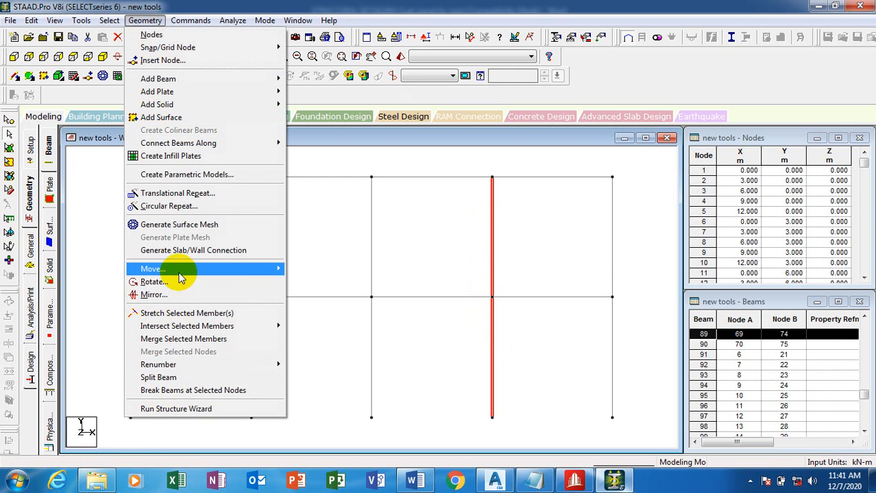
pyautogui.moveTo(267, 268)
pyautogui.click(317, 294)
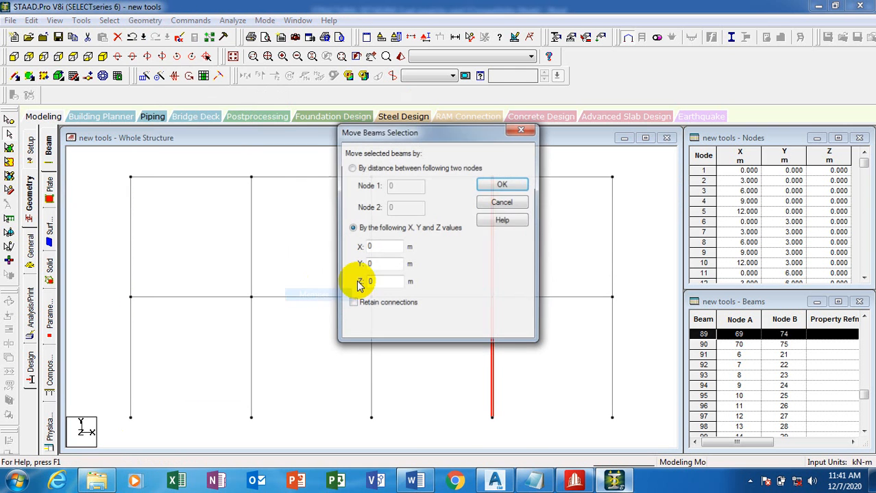
pyautogui.doubleClick(376, 247)
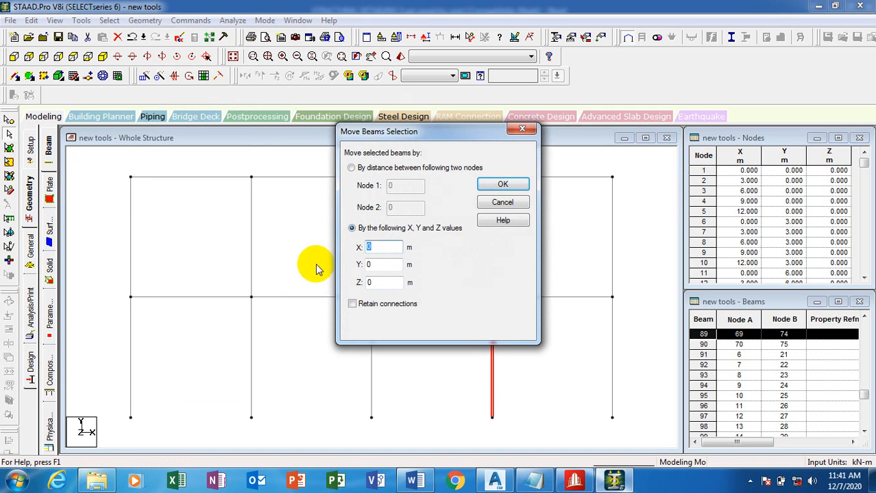
pyautogui.write('1')
pyautogui.click(514, 186)
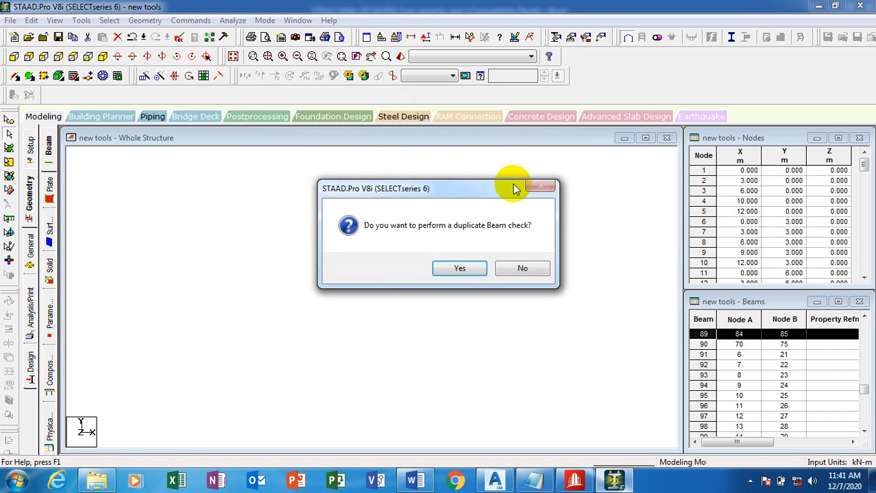
pyautogui.click(461, 268)
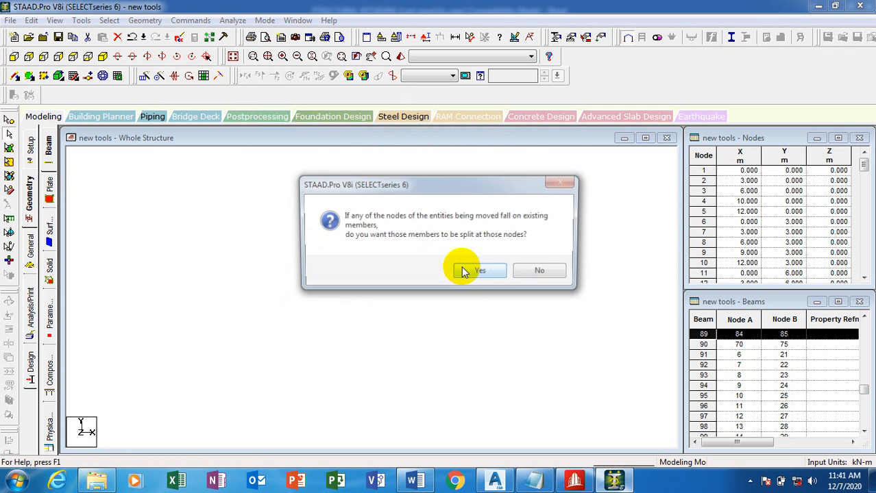
pyautogui.click(482, 273)
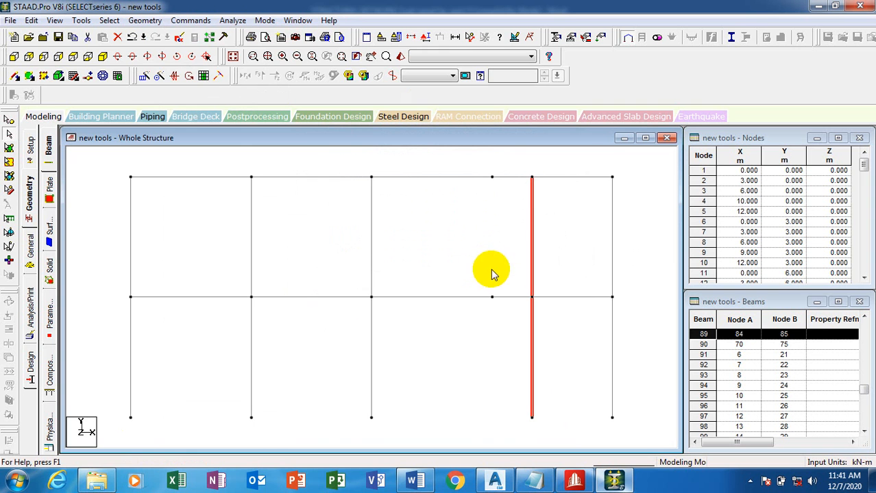
# Clear the selection and inspect the moved columns in isometric view
pyautogui.click(505, 215)
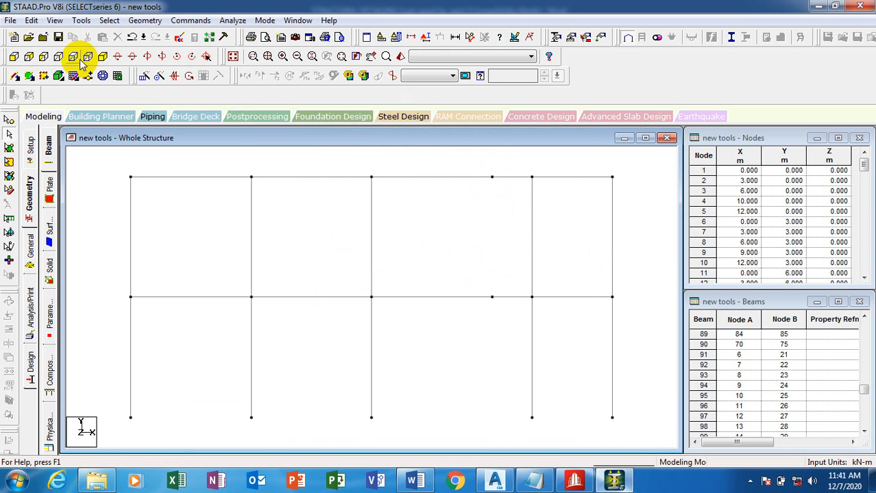
pyautogui.click(103, 58)
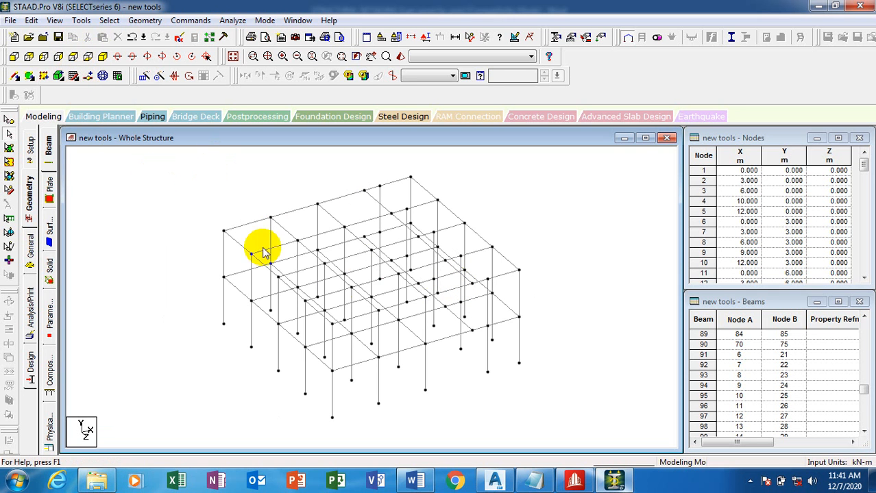
pyautogui.scroll(2, 497, 339)
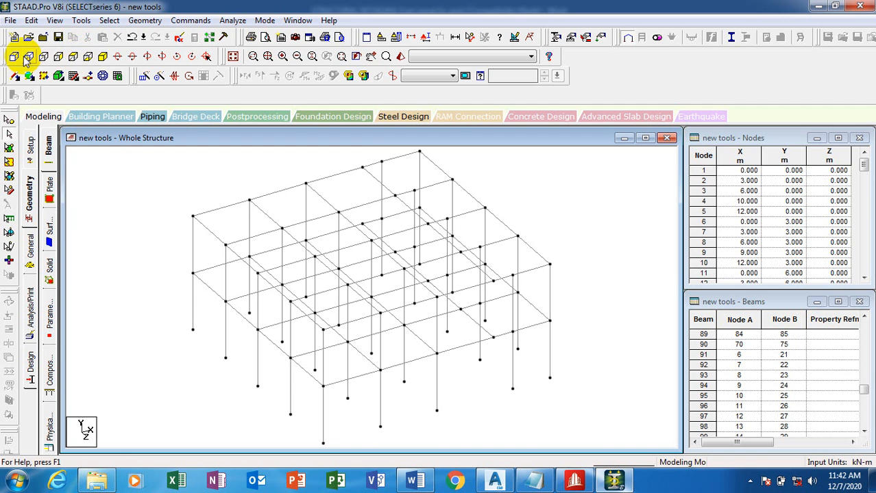
# In plan view, move the four Z-direction beam segments at X 9 m by 1 m in X, splitting crossed members and leaving duplicate nodes unmerged
pyautogui.click(71, 57)
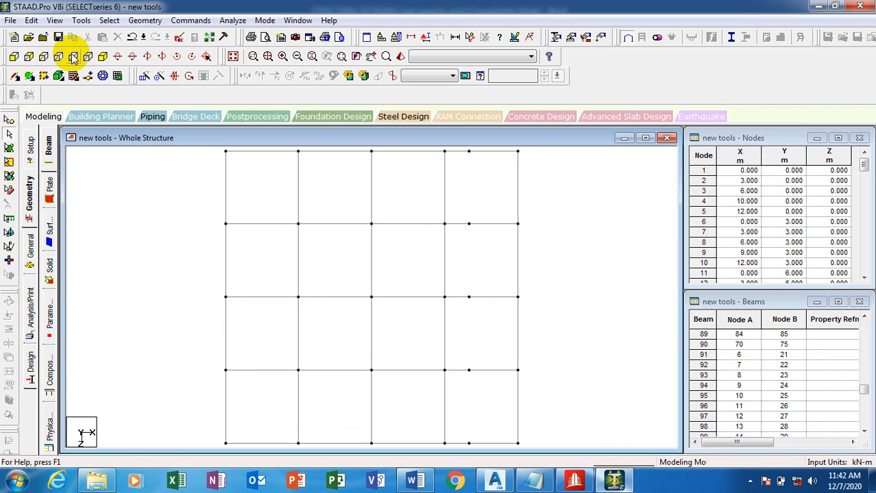
pyautogui.scroll(-1, 419, 198)
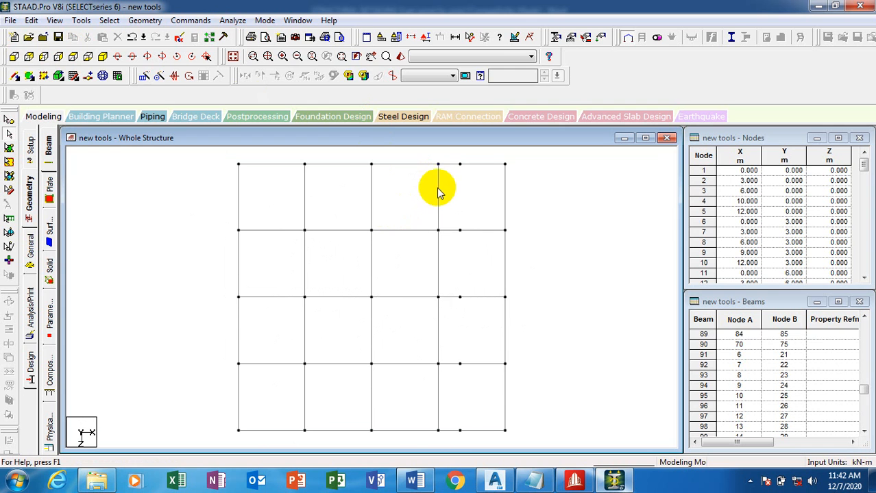
pyautogui.click(439, 195)
pyautogui.keyDown('ctrl'); pyautogui.click(440, 274); pyautogui.keyUp('ctrl')
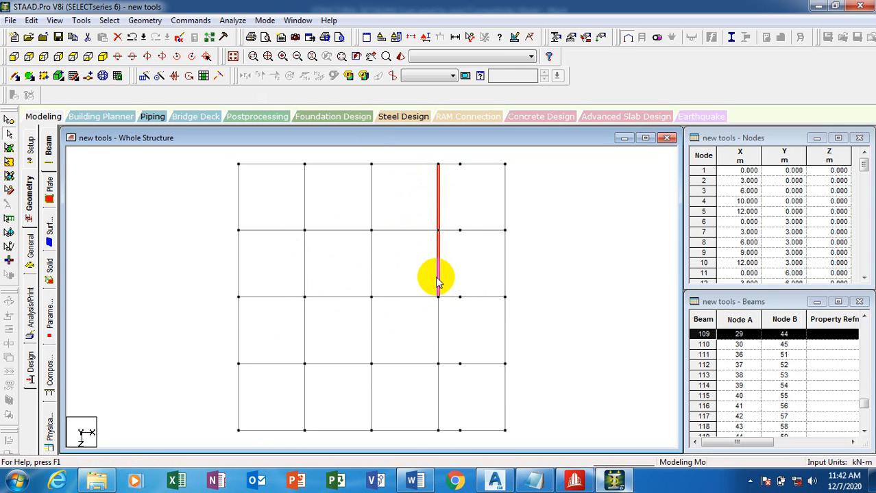
pyautogui.keyDown('ctrl'); pyautogui.click(438, 338); pyautogui.keyUp('ctrl')
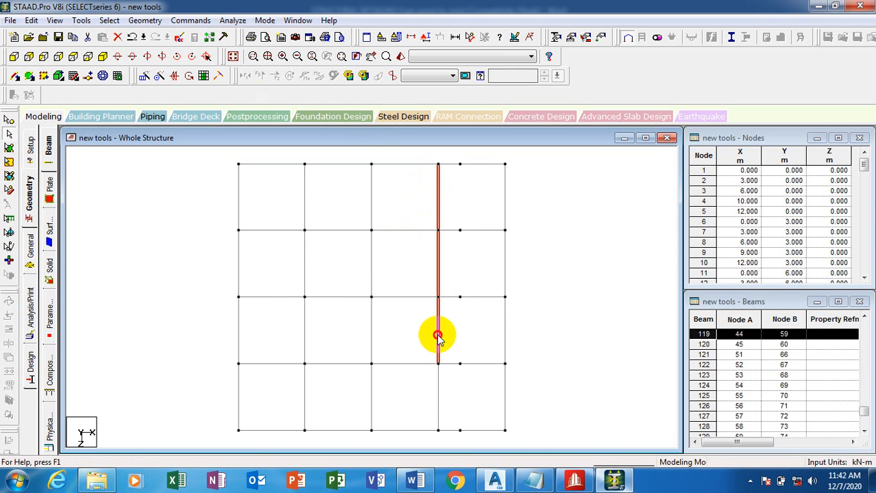
pyautogui.keyDown('ctrl'); pyautogui.click(439, 394); pyautogui.keyUp('ctrl')
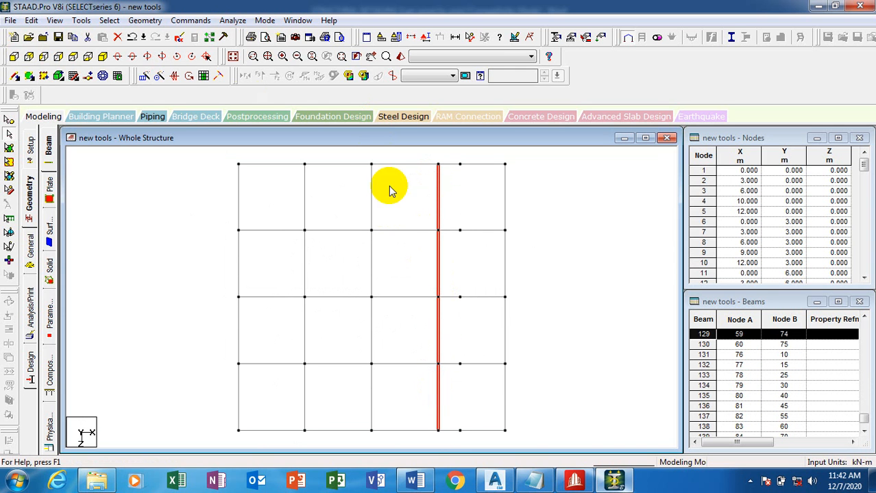
pyautogui.click(145, 20)
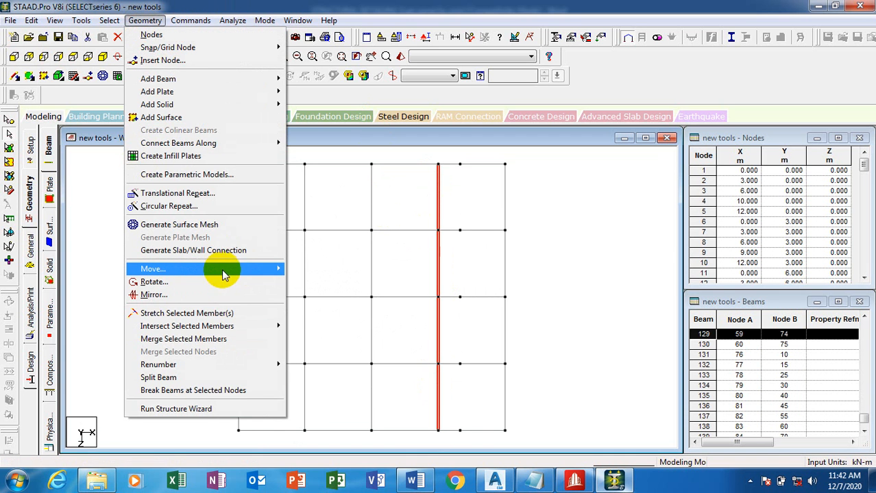
pyautogui.moveTo(243, 274)
pyautogui.click(336, 295)
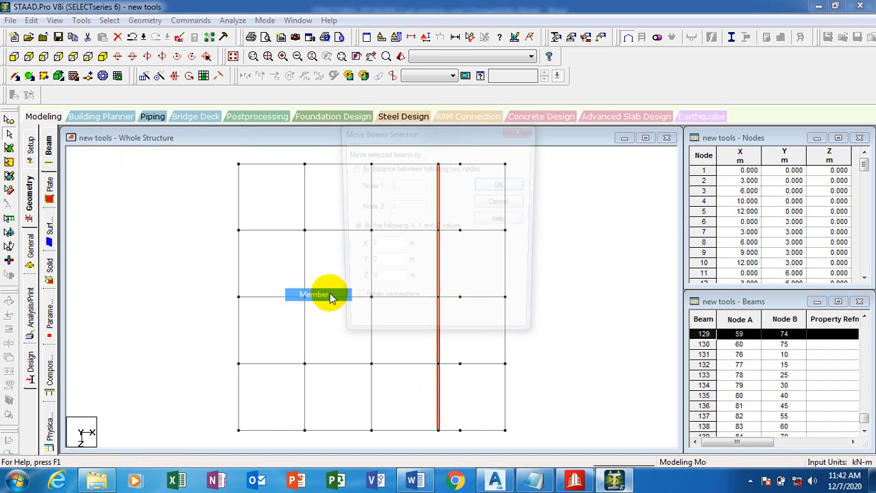
pyautogui.moveTo(388, 247); pyautogui.dragTo(348, 249)
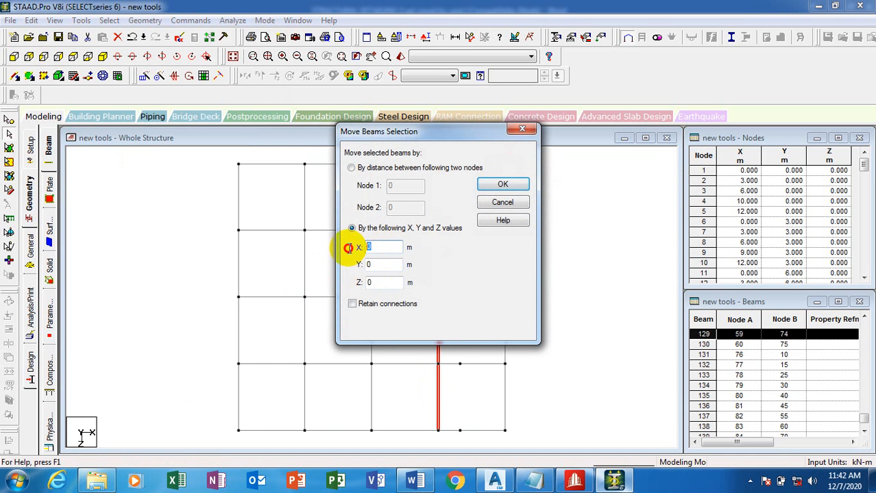
pyautogui.write('1')
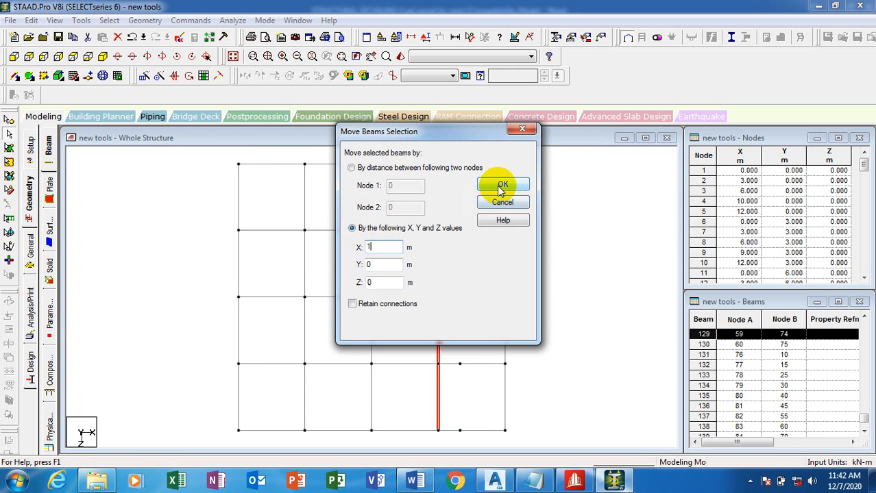
pyautogui.click(501, 190)
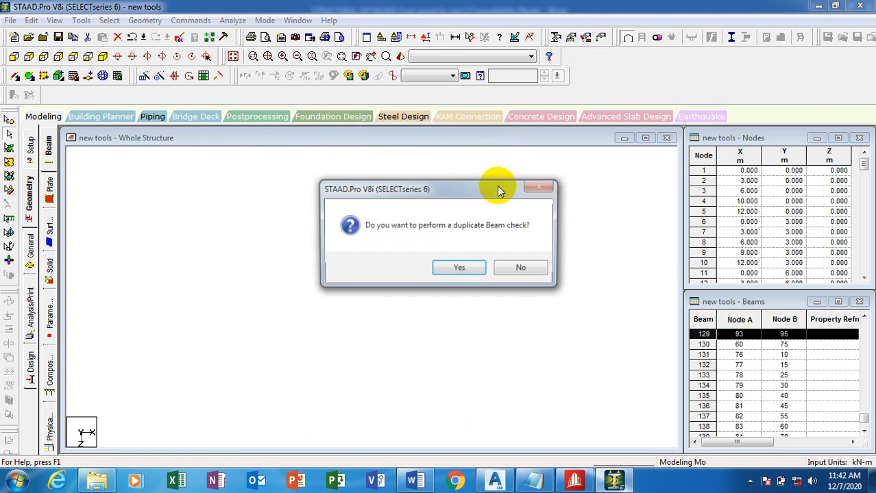
pyautogui.click(453, 269)
pyautogui.click(515, 269)
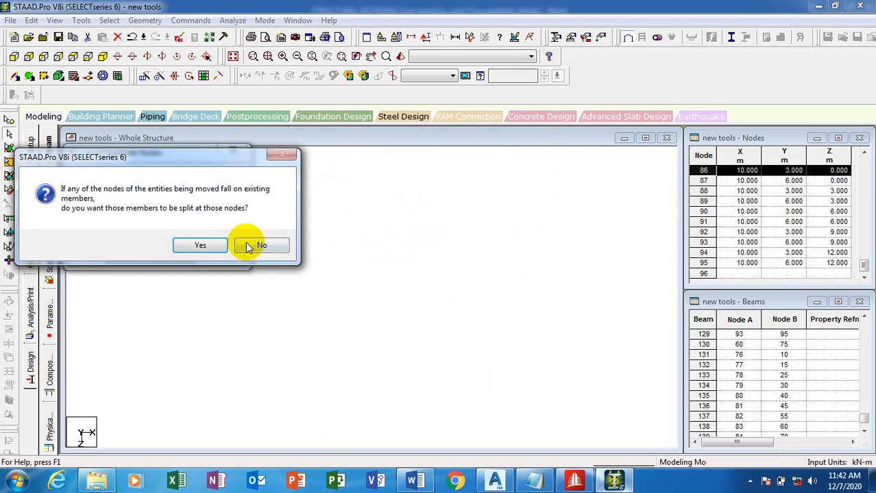
pyautogui.click(200, 245)
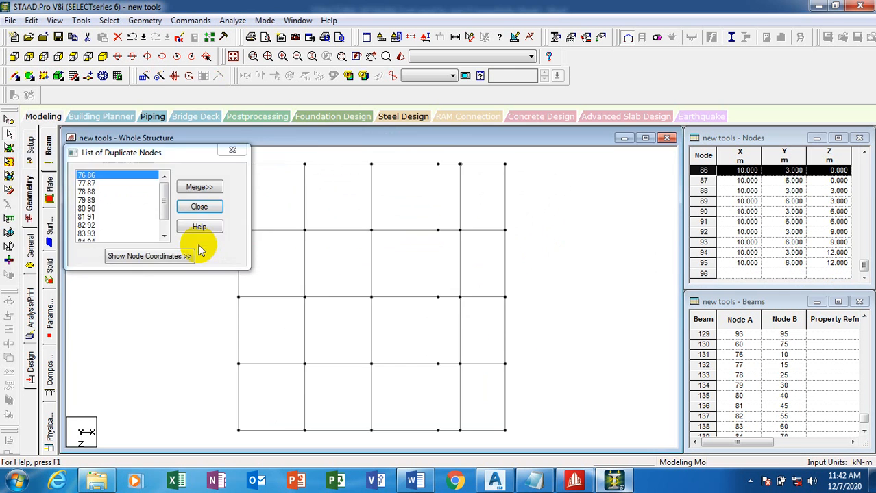
pyautogui.click(199, 209)
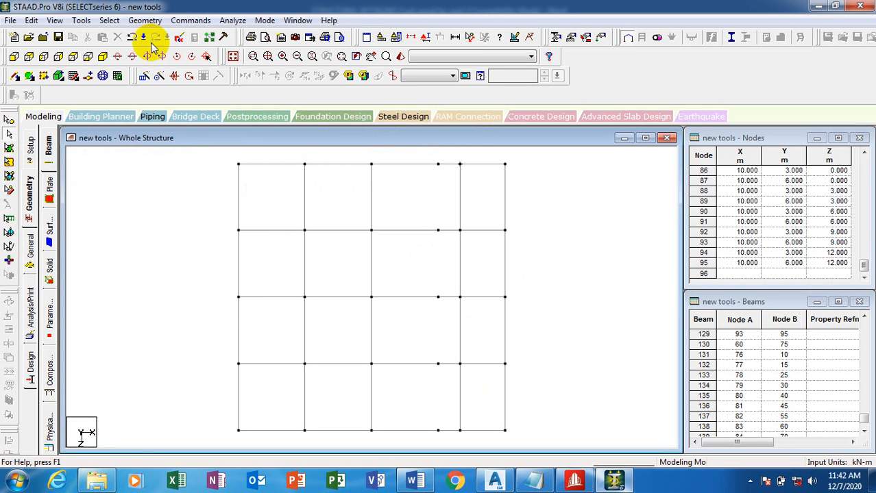
# Show the frame isometrically and return it to front view
pyautogui.click(105, 56)
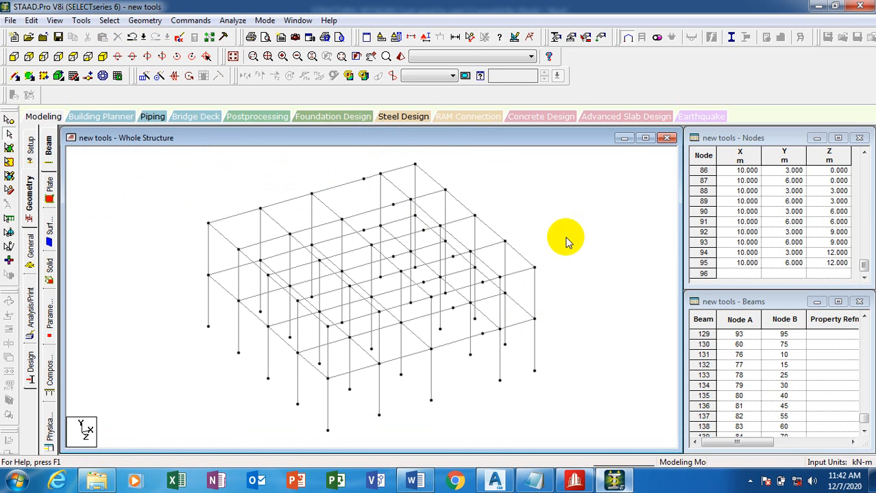
pyautogui.click(14, 57)
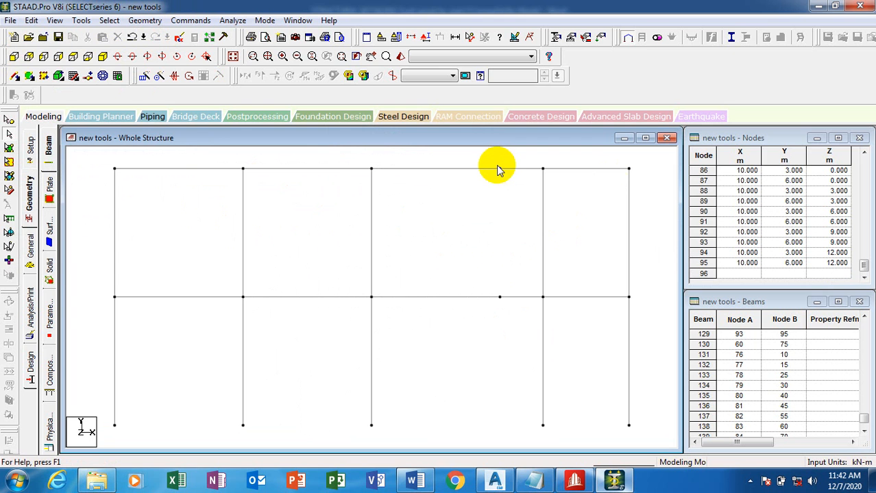
pyautogui.moveTo(498, 163); pyautogui.dragTo(524, 316)
pyautogui.click(495, 241)
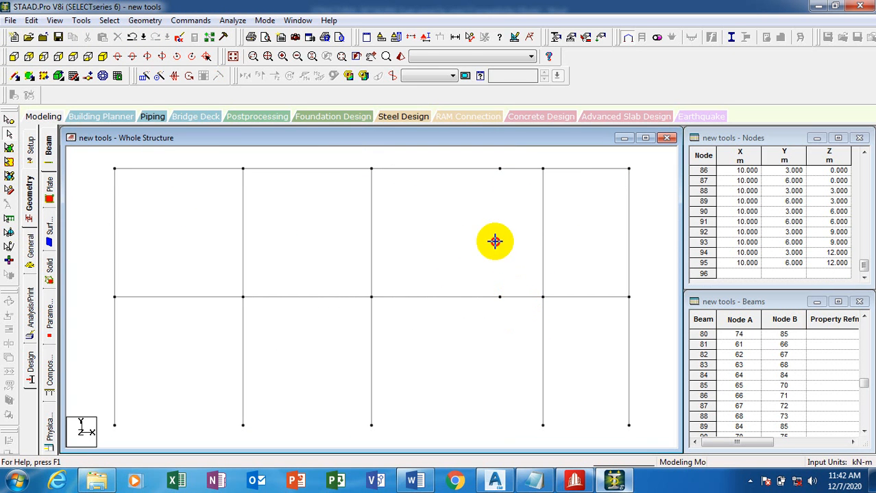
pyautogui.click(499, 169)
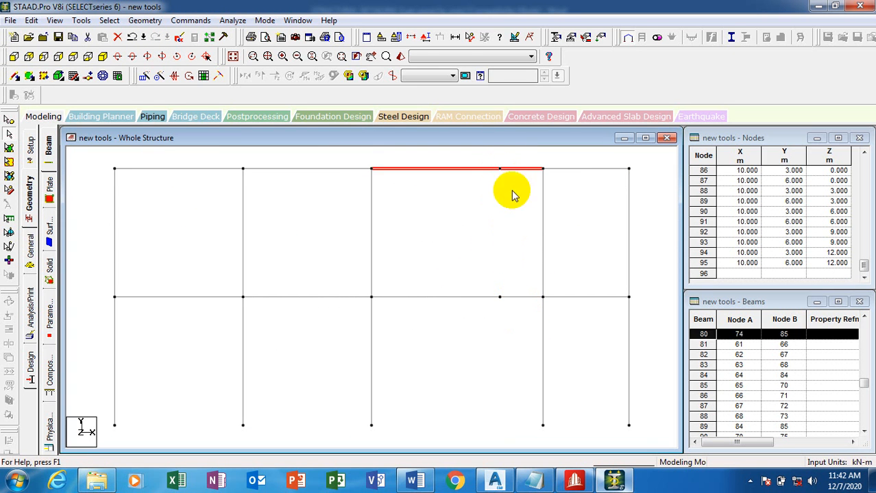
pyautogui.click(511, 186)
pyautogui.click(500, 170)
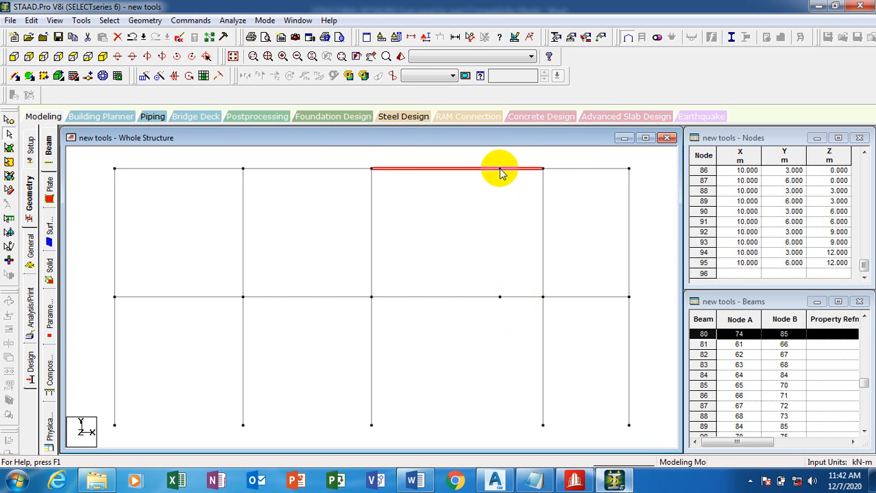
pyautogui.click(491, 179)
# Move the two leftover joints at X 9 m, Z 0 by 1 m in X, splitting members at those nodes and leaving duplicate nodes unmerged
pyautogui.click(9, 122)
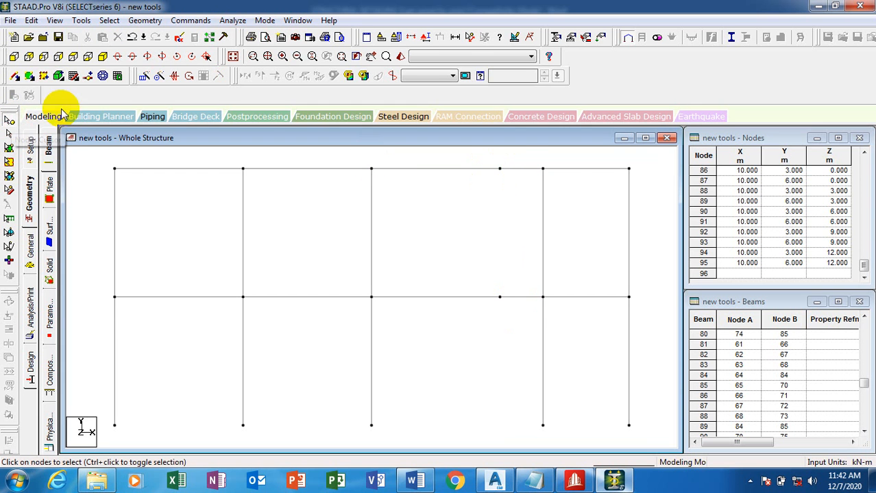
pyautogui.click(501, 170)
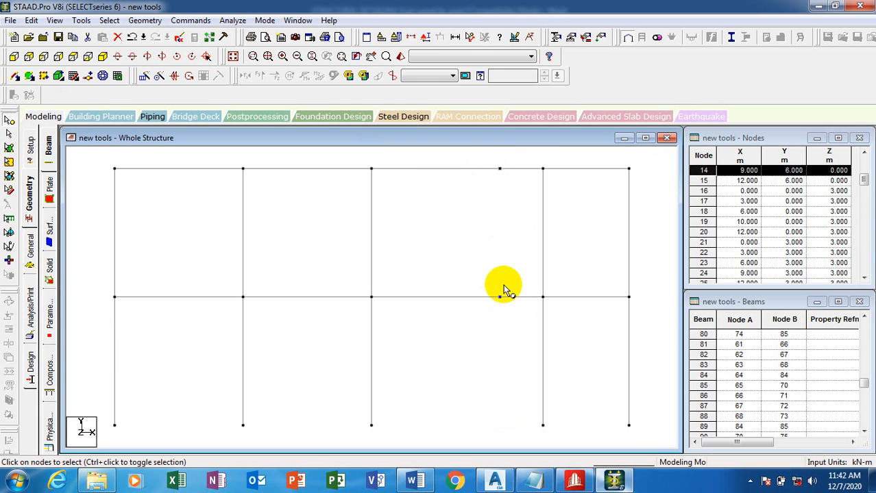
pyautogui.click(145, 19)
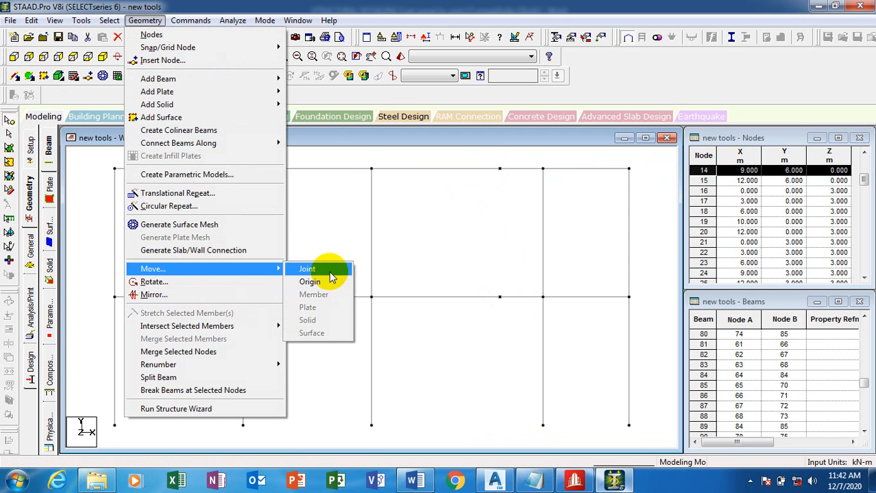
pyautogui.click(332, 272)
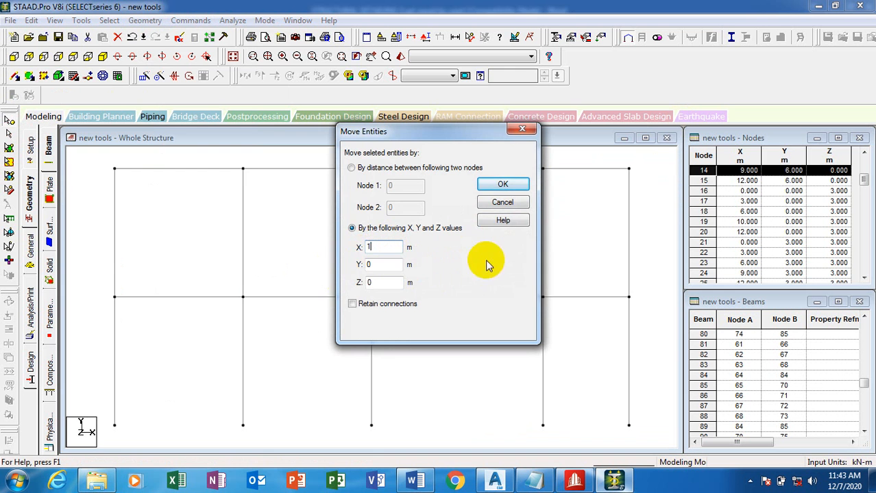
pyautogui.click(503, 184)
pyautogui.click(521, 268)
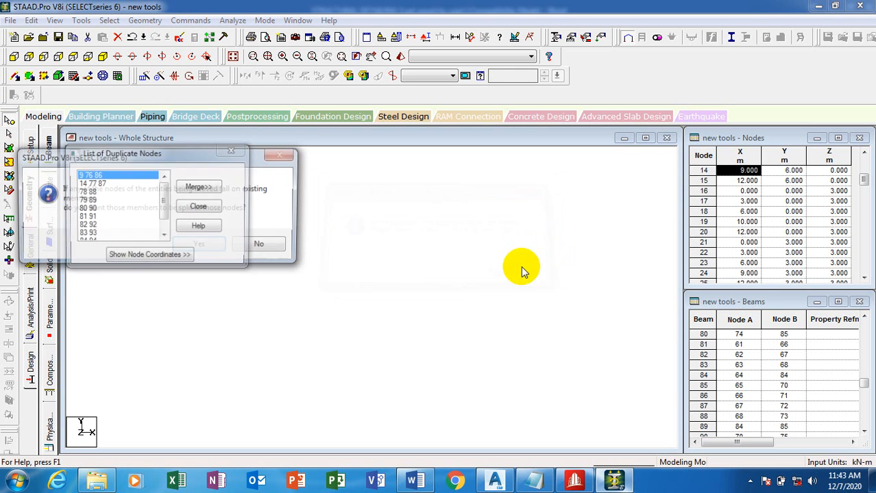
pyautogui.click(206, 246)
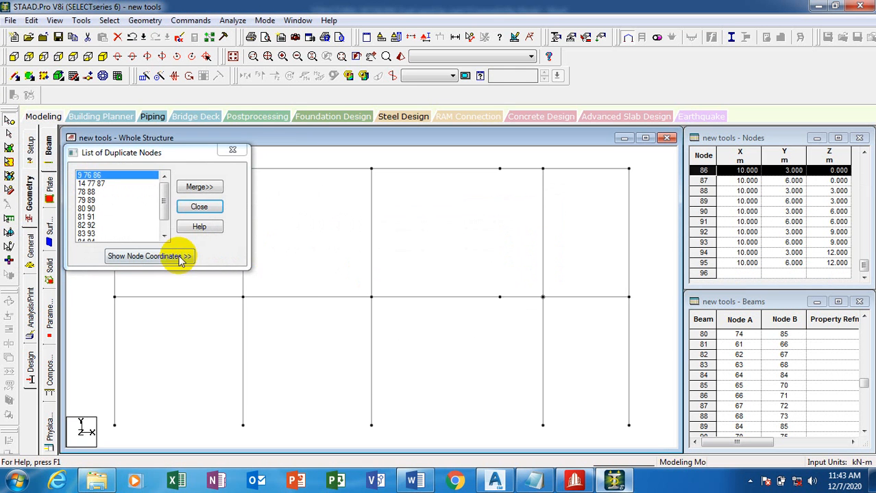
pyautogui.click(199, 206)
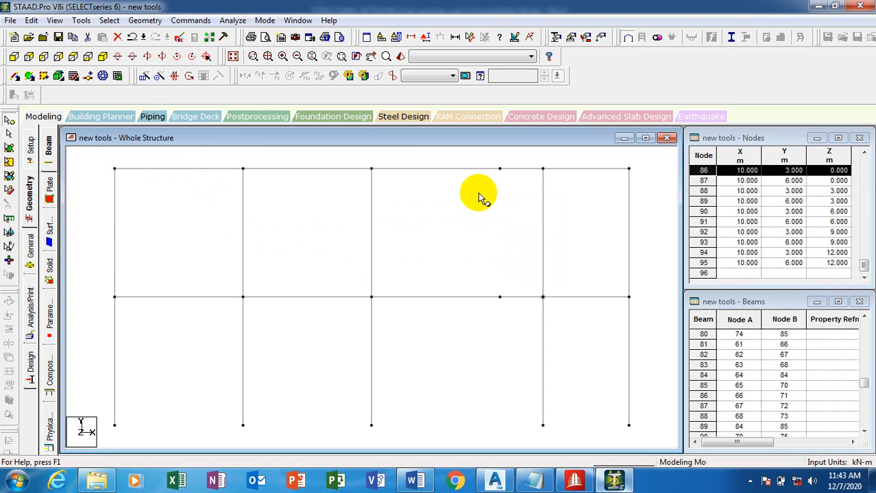
# Clear the joint selection and inspect the modified frame in isometric view
pyautogui.click(514, 222)
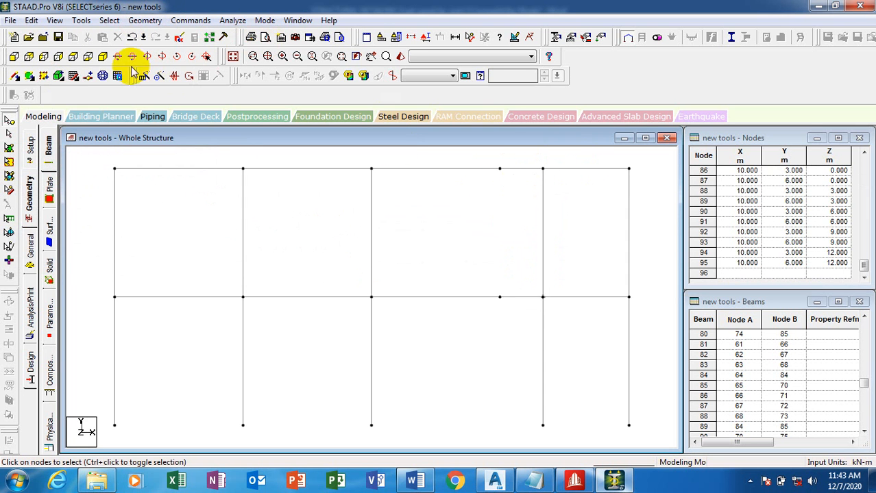
pyautogui.click(107, 57)
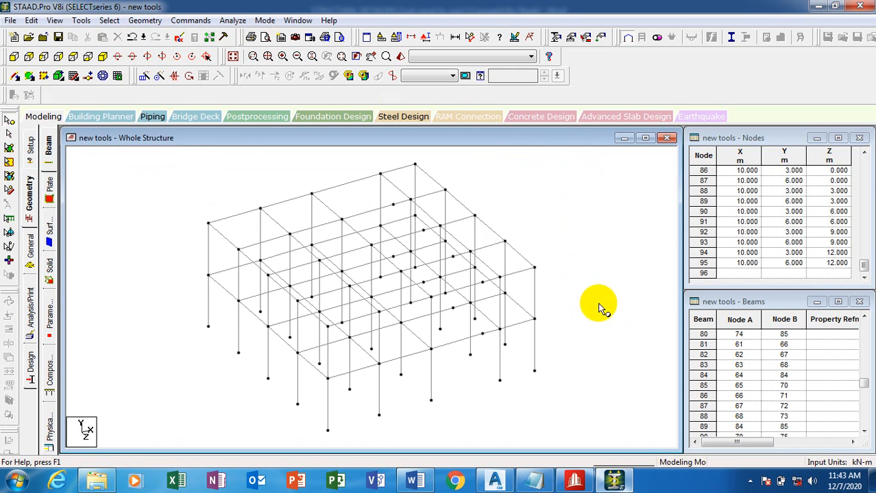
pyautogui.scroll(4, 547, 283)
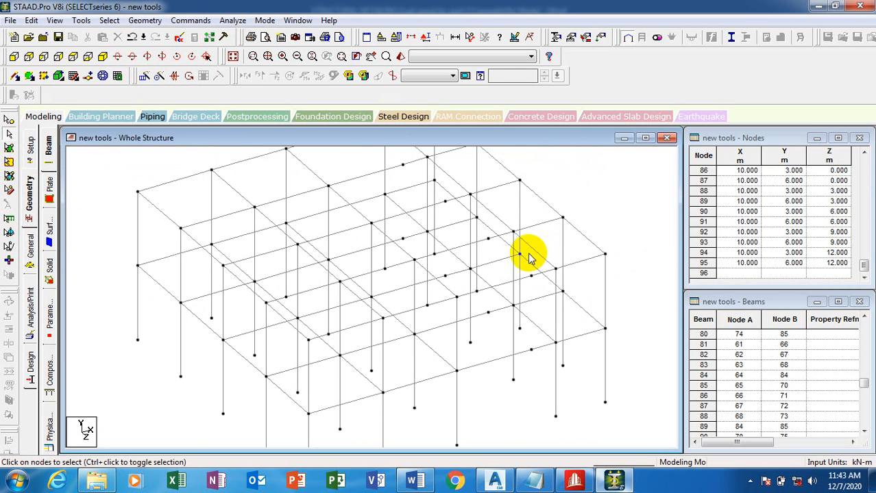
pyautogui.scroll(-5, 224, 255)
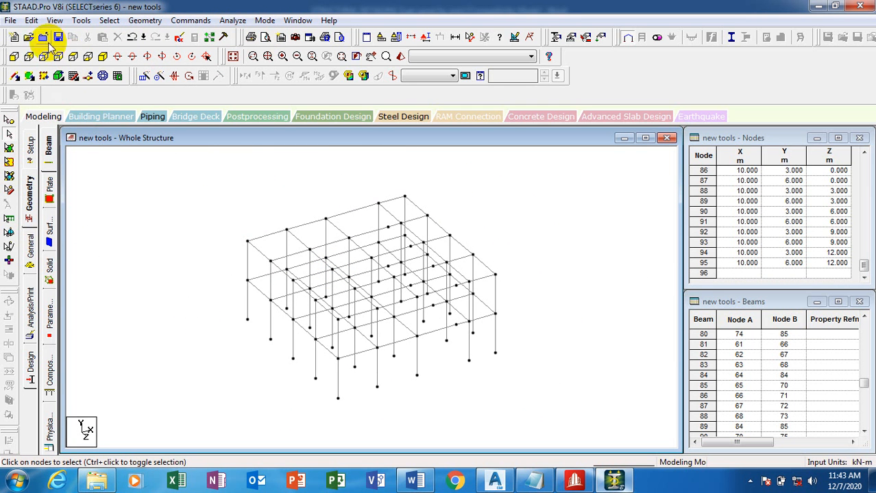
pyautogui.scroll(3, 573, 347)
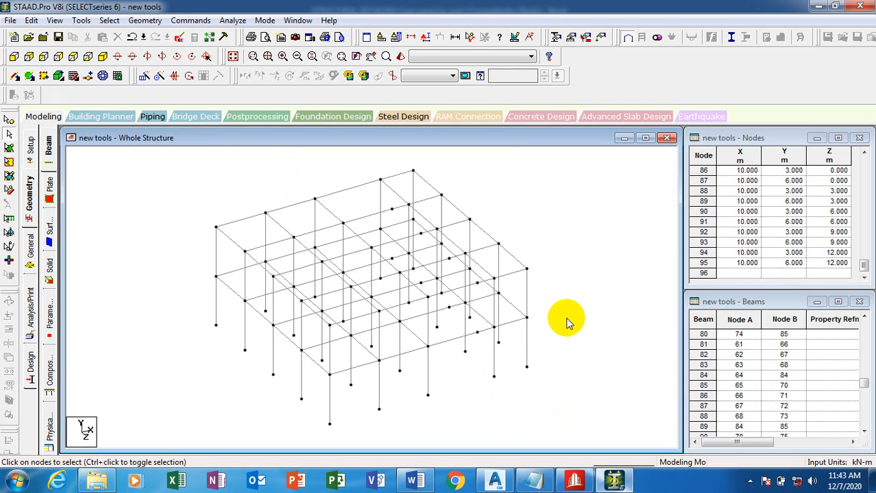
pyautogui.click(145, 21)
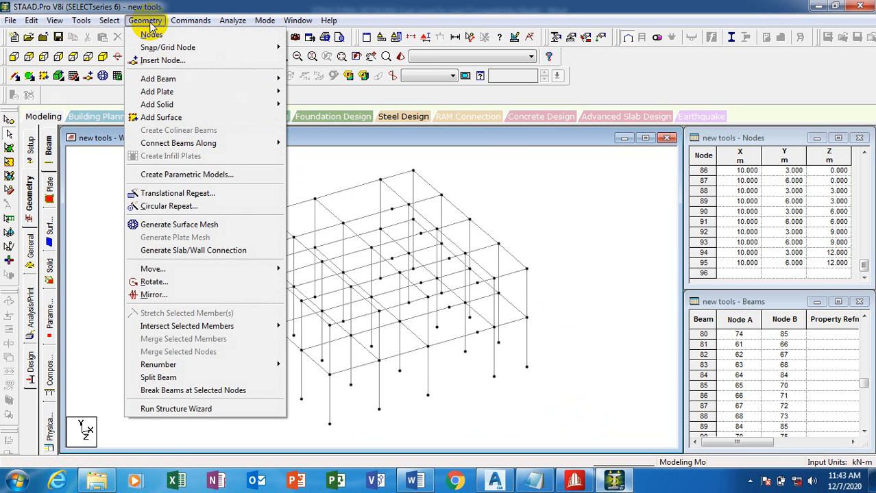
pyautogui.click(154, 282)
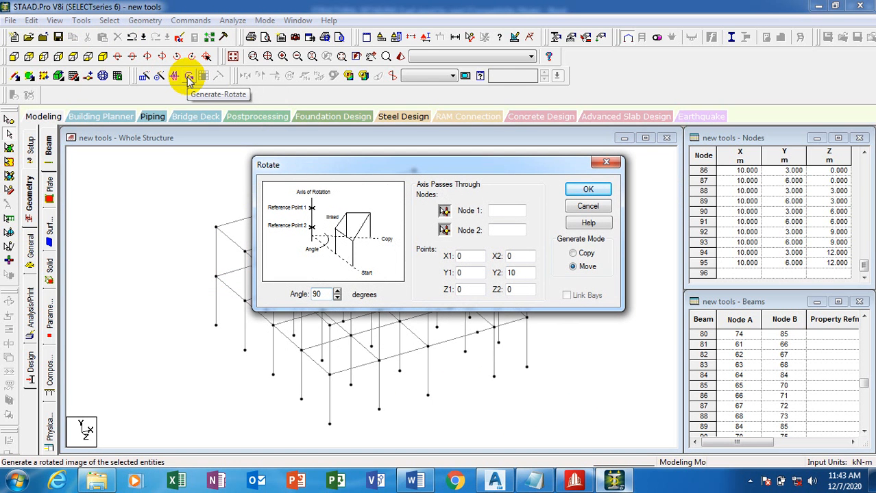
pyautogui.click(600, 167)
# Select the whole frame, start the Rotate command with a 45° angle, and save the modified structure
pyautogui.moveTo(144, 173); pyautogui.dragTo(605, 406)
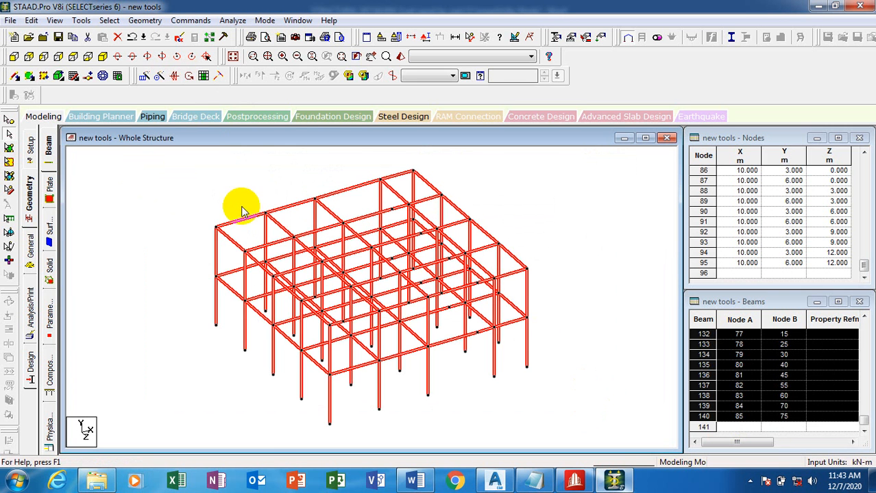
pyautogui.rightClick(212, 189)
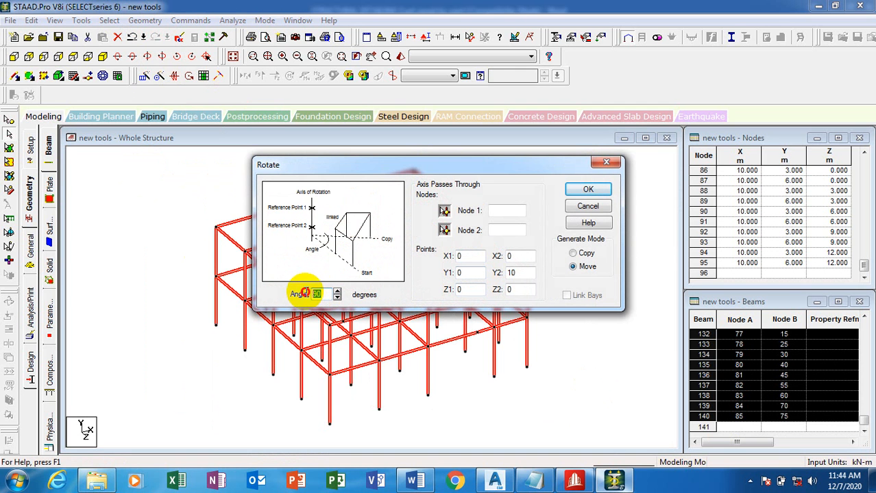
pyautogui.write('5')
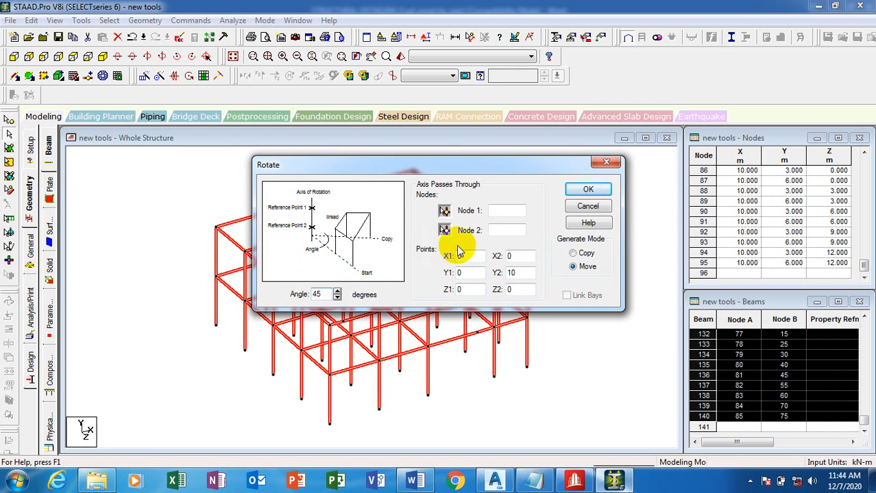
pyautogui.click(435, 270)
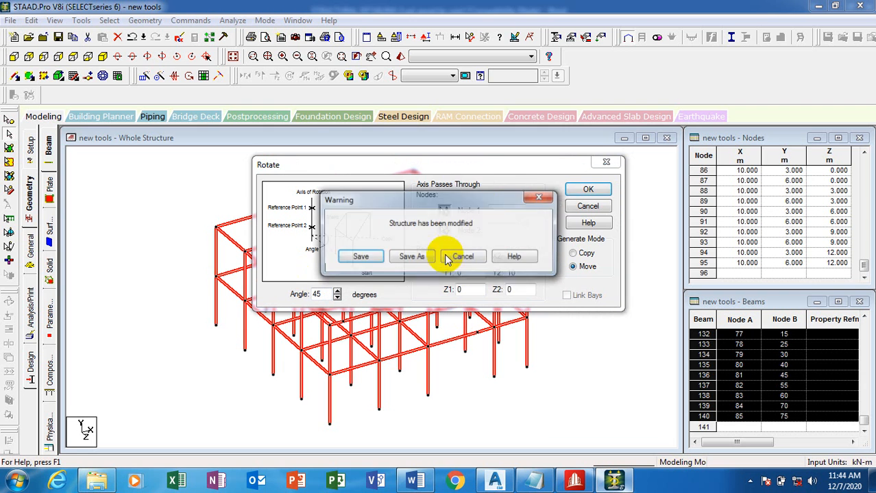
pyautogui.click(367, 255)
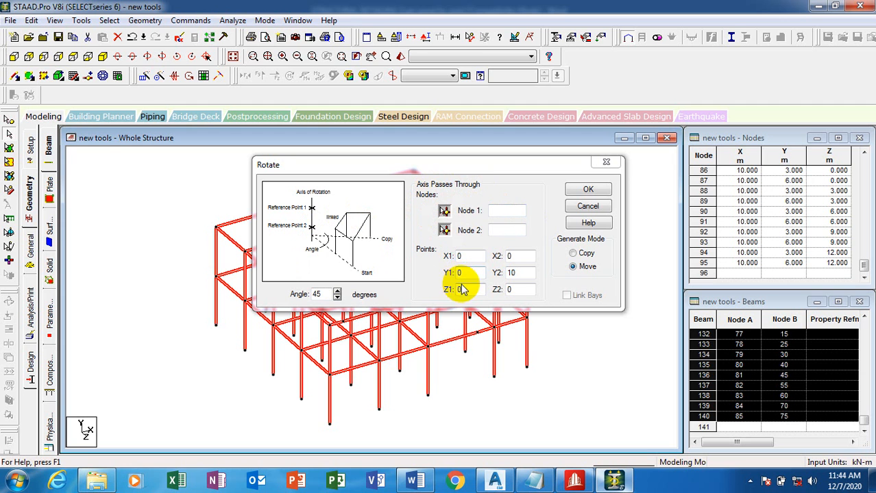
# Set the rotation axis through nodes 11 and 1 and generate a rotated copy of the frame without linking bays
pyautogui.click(444, 211)
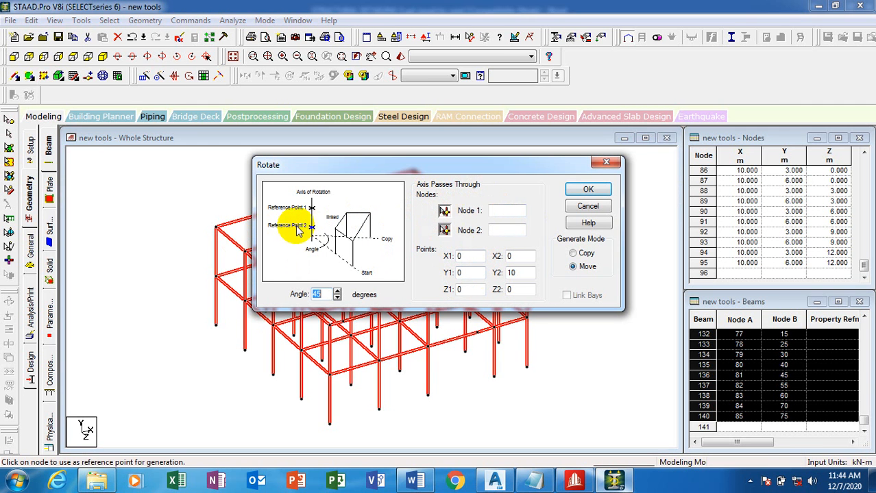
pyautogui.click(218, 232)
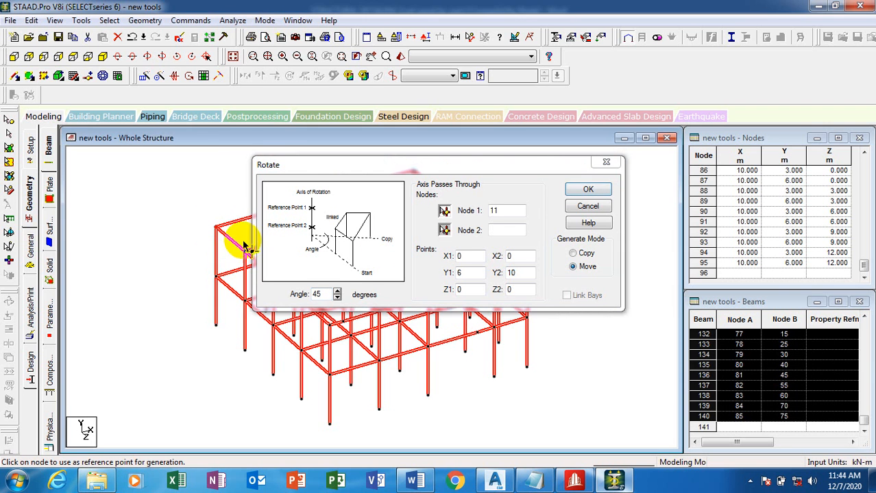
pyautogui.click(444, 231)
pyautogui.click(218, 330)
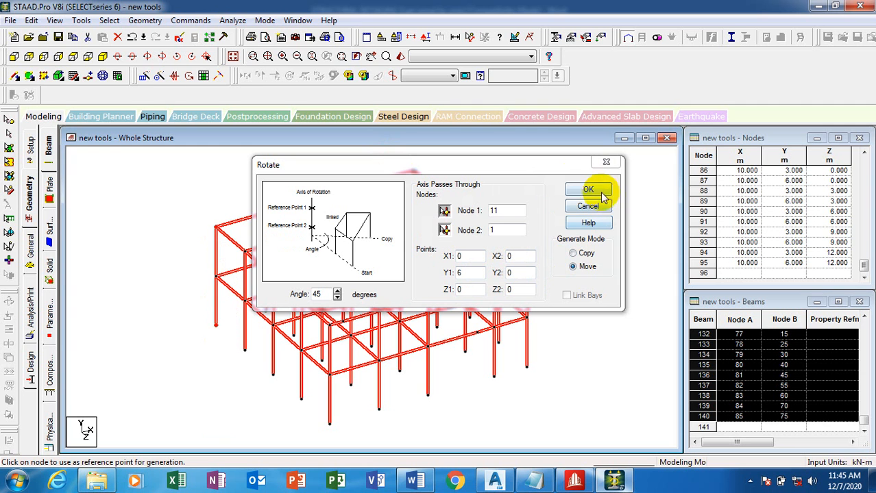
pyautogui.click(575, 254)
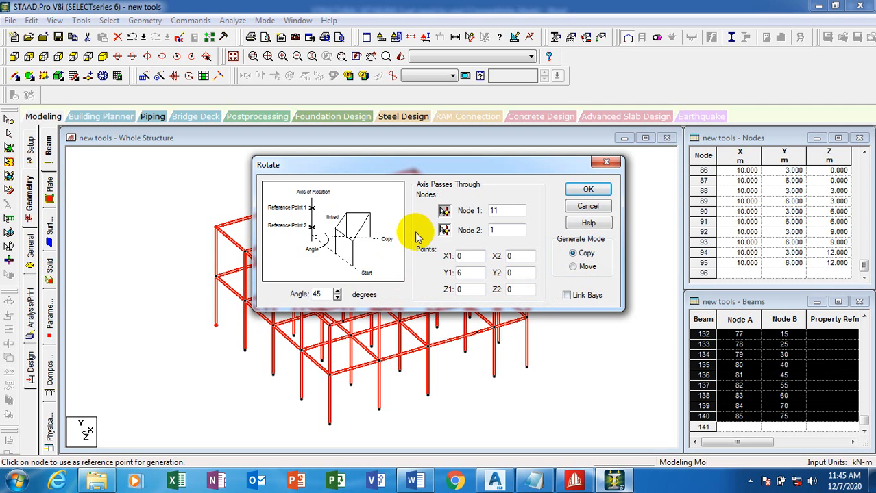
pyautogui.click(598, 191)
pyautogui.click(557, 284)
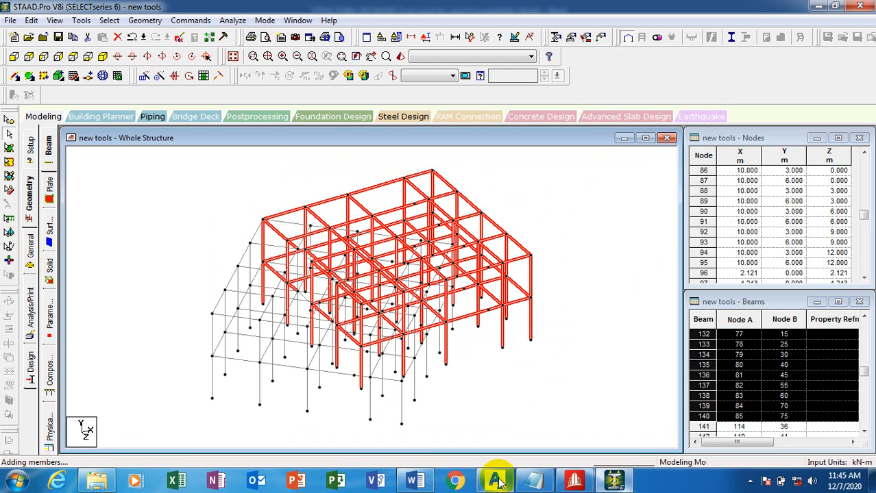
# Switch to AutoCAD Civil 3D and draw a vertical line in the empty area beside the bay sketch, with ortho on
pyautogui.moveTo(500, 484)
pyautogui.click(505, 363)
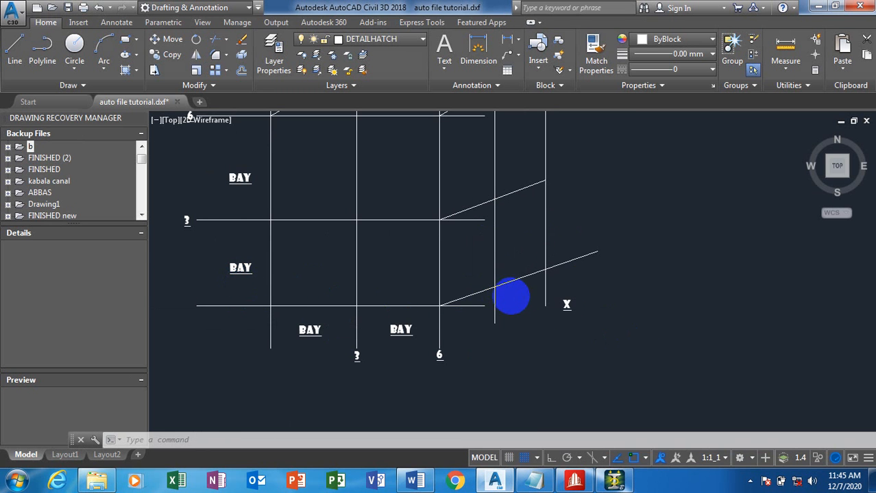
pyautogui.scroll(-3, 583, 274)
pyautogui.scroll(2, 583, 260)
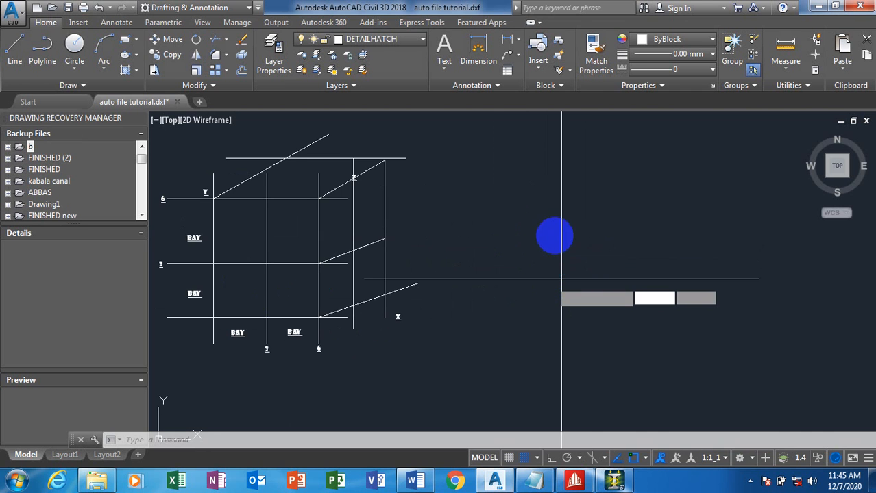
pyautogui.write('l')
pyautogui.press('Return')
pyautogui.click(532, 418)
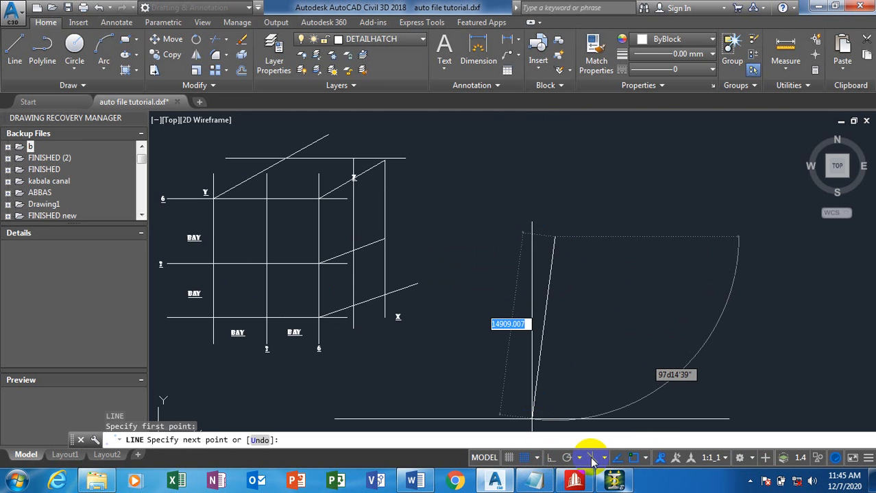
pyautogui.click(551, 458)
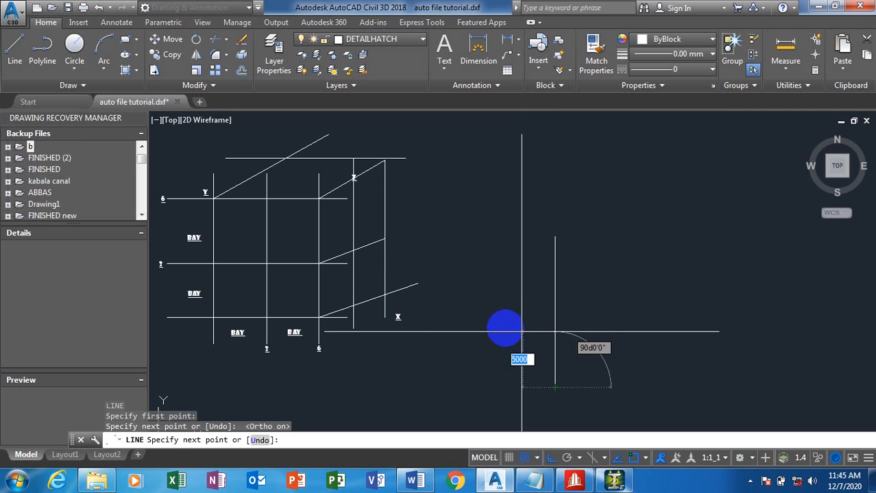
pyautogui.press('Escape')
# Draw a horizontal line crossing the new vertical line near its middle
pyautogui.press('Return')
pyautogui.click(487, 316)
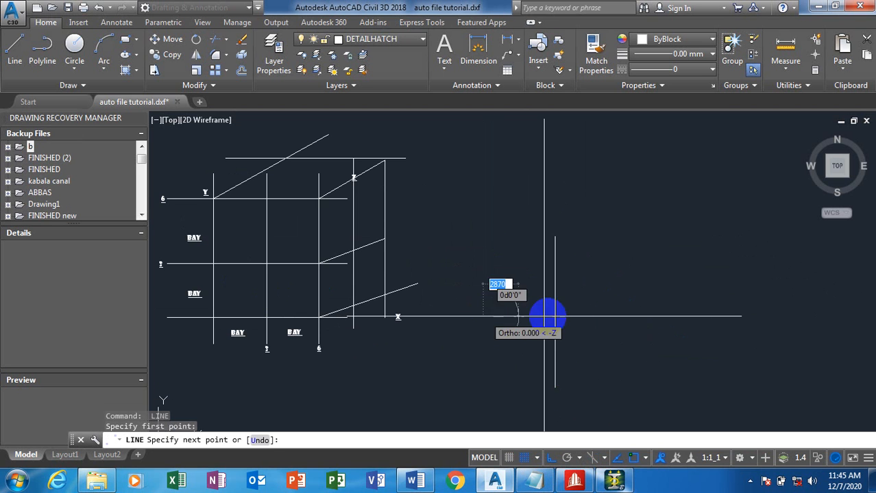
pyautogui.click(647, 316)
pyautogui.press('Escape')
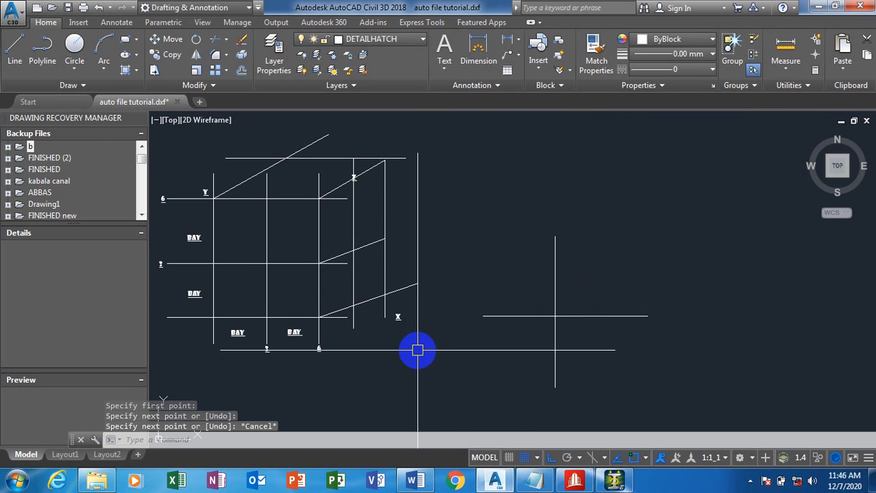
pyautogui.press('Escape')
# Copy the X label from the bay sketch to all four ends of the crossed lines, turning ortho off
pyautogui.write('c')
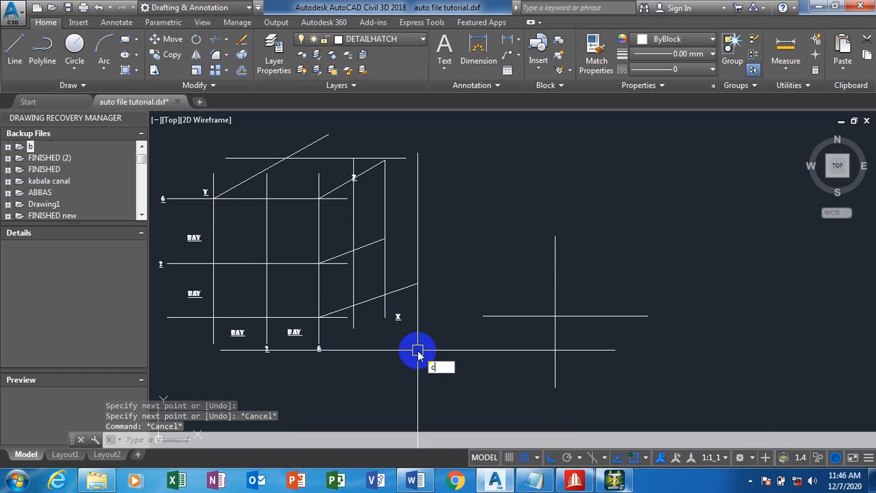
pyautogui.write('o')
pyautogui.press('Return')
pyautogui.click(397, 319)
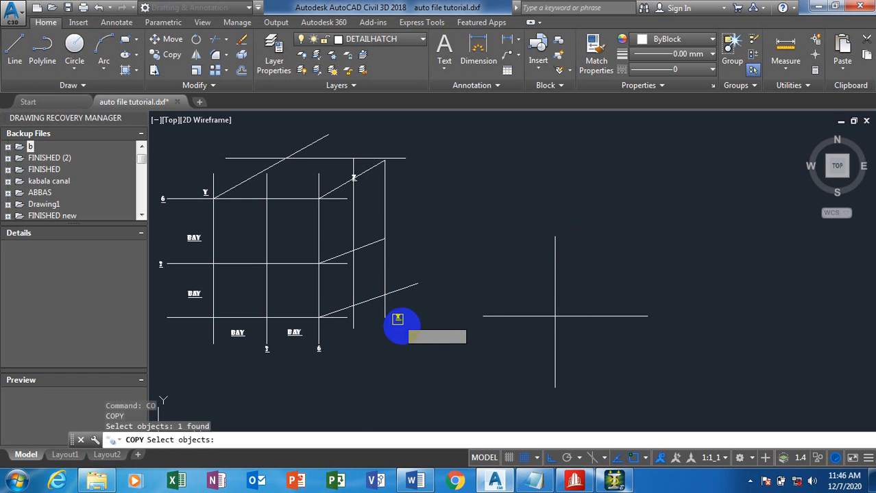
pyautogui.press('Return')
pyautogui.click(404, 340)
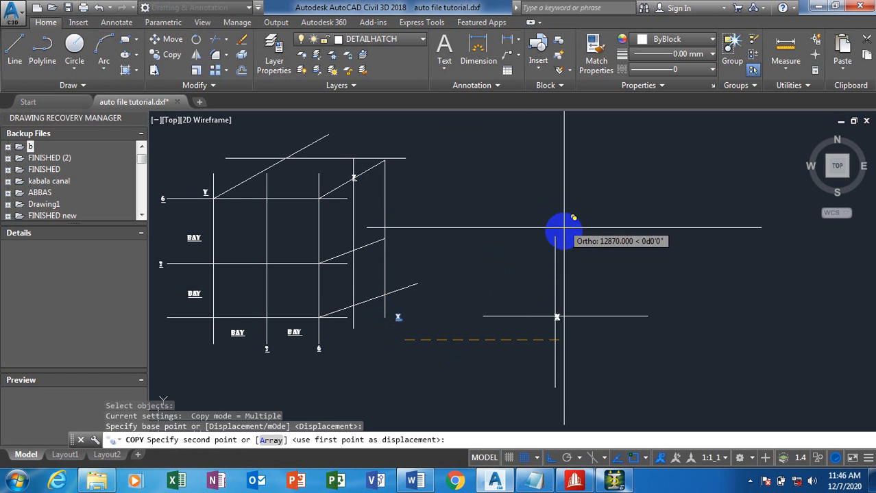
pyautogui.click(553, 463)
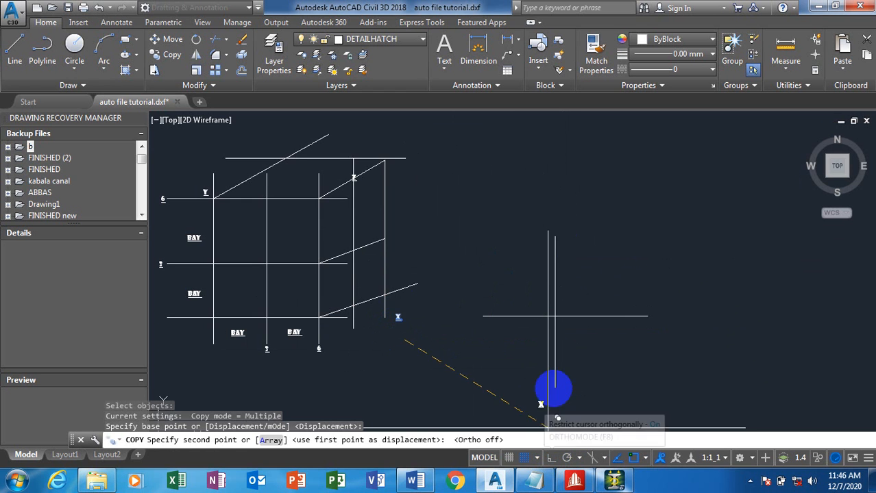
pyautogui.click(564, 254)
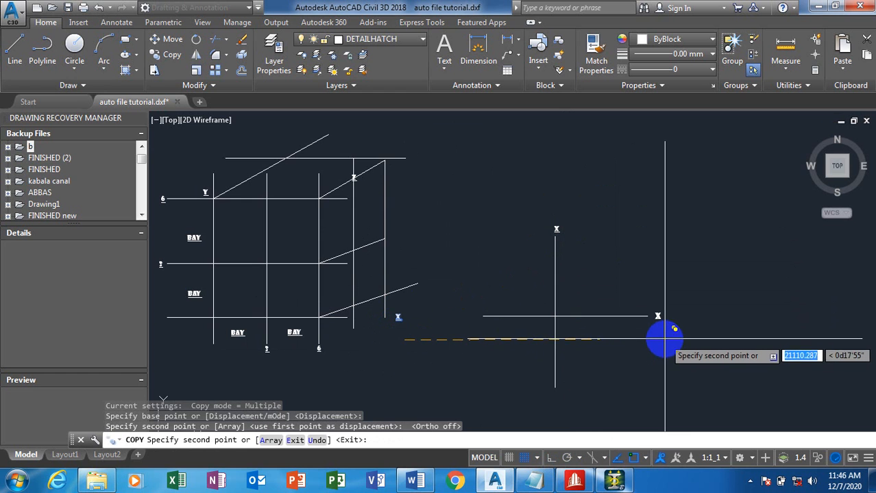
pyautogui.click(664, 337)
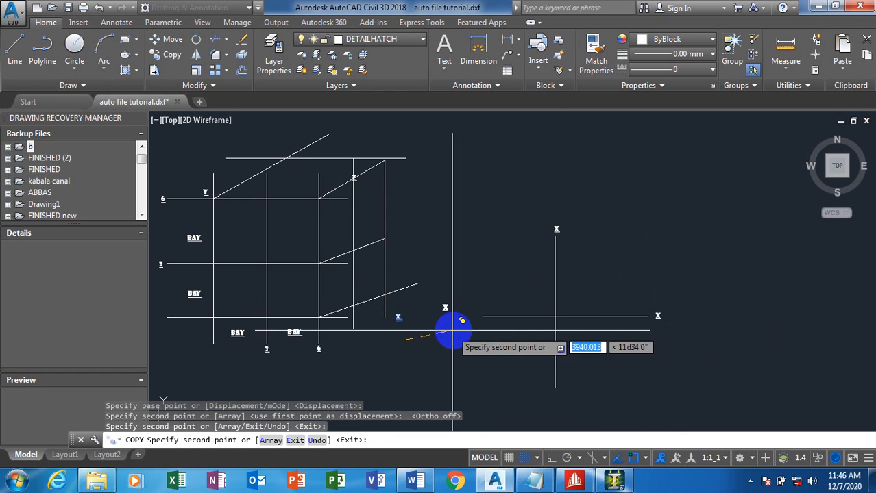
pyautogui.click(480, 336)
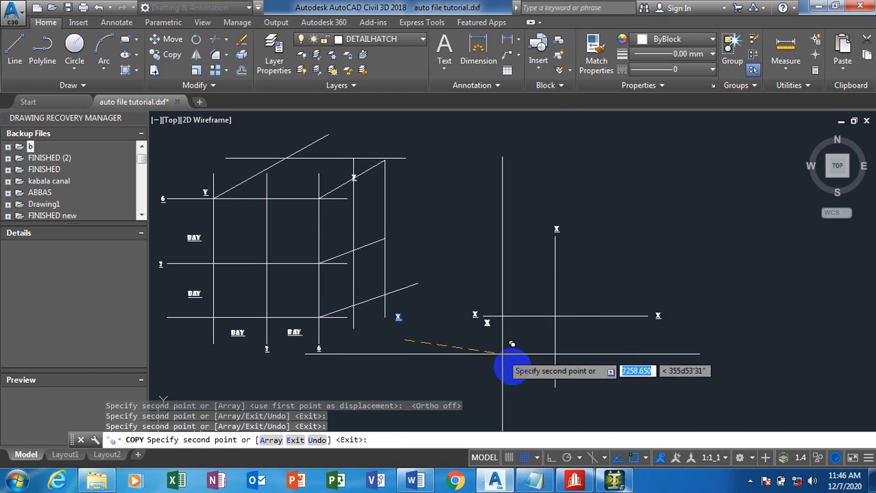
pyautogui.click(562, 421)
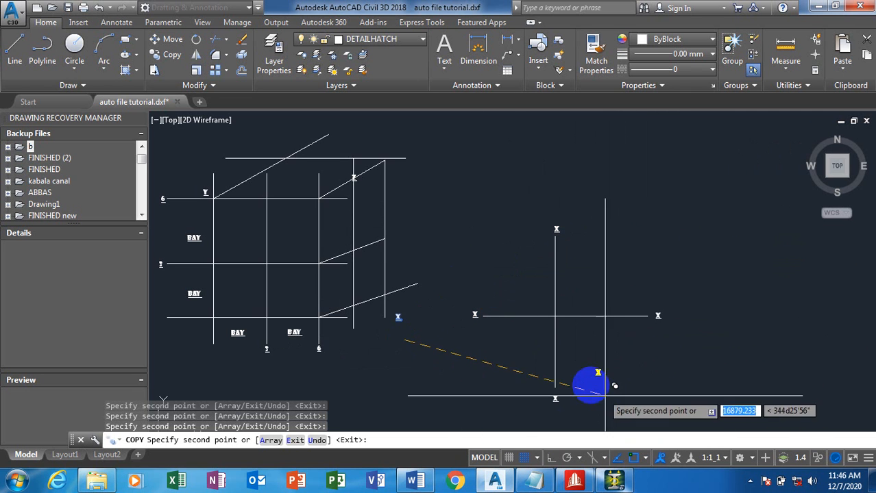
pyautogui.press('Escape')
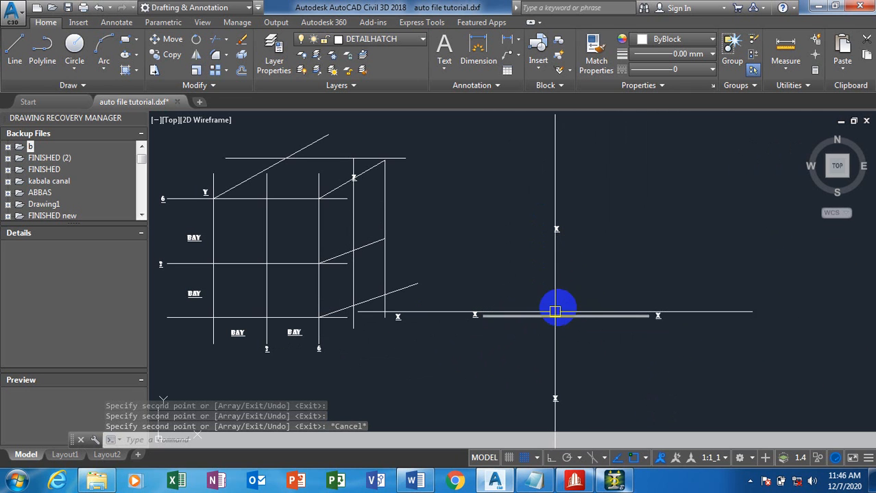
# Draw a diagonal line from the intersection of the crossed lines into their upper-right quadrant
pyautogui.write('l')
pyautogui.press('Return')
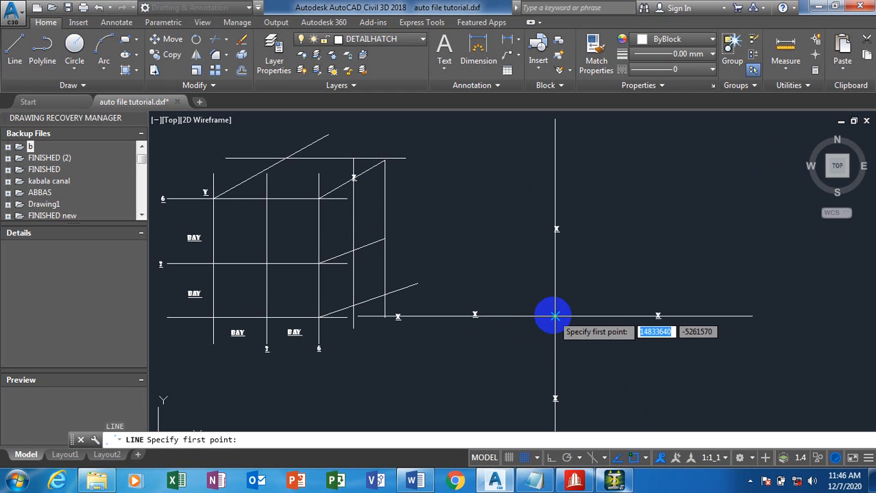
pyautogui.click(556, 315)
pyautogui.click(639, 233)
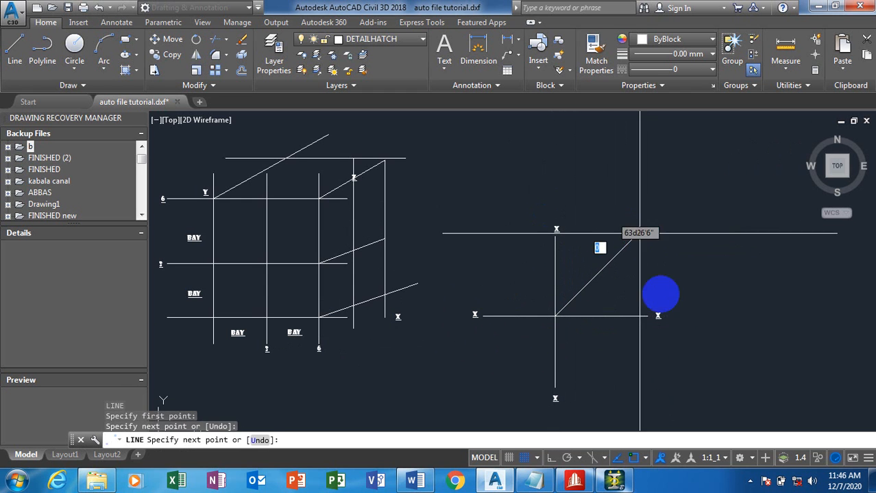
pyautogui.press('Escape')
pyautogui.scroll(4, 621, 364)
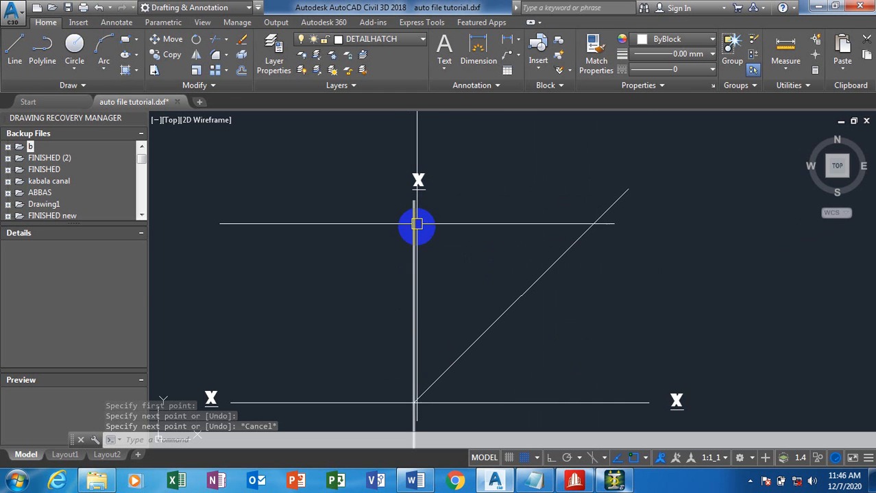
# Switch to STAAD.Pro, clear the member selection and undo the 45° rotated copy of the frame
pyautogui.scroll(-4, 416, 201)
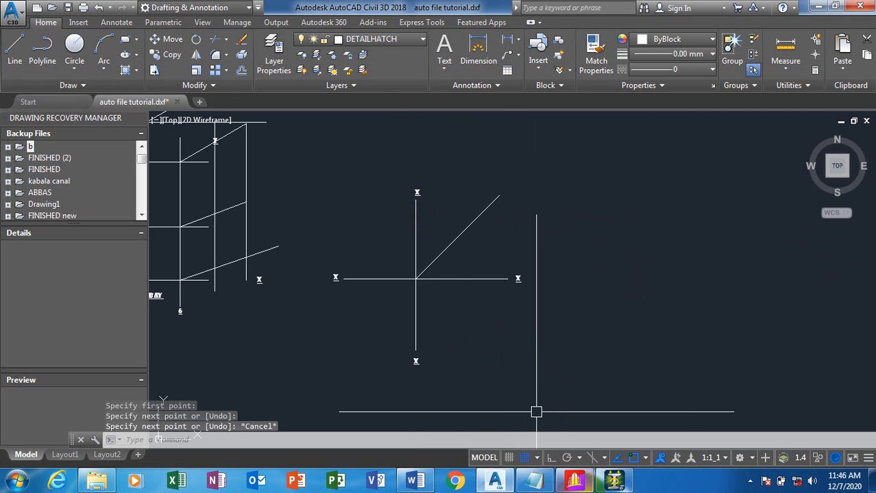
pyautogui.moveTo(609, 483)
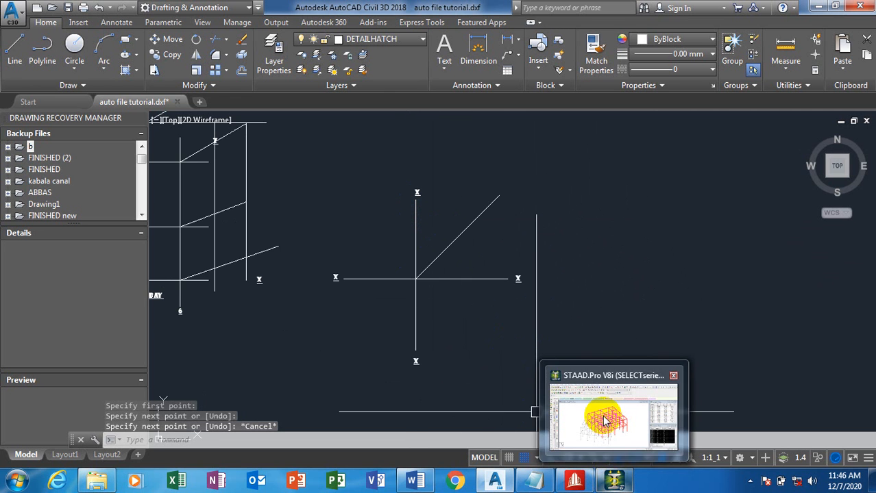
pyautogui.click(554, 375)
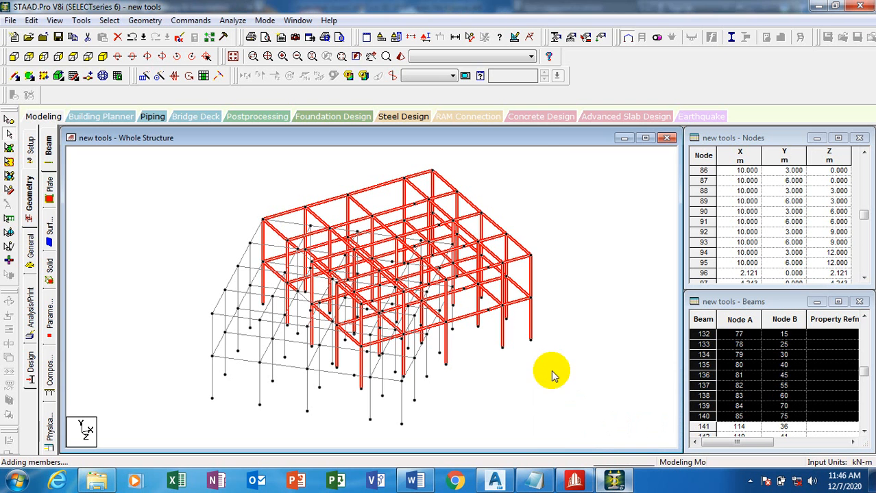
pyautogui.click(543, 214)
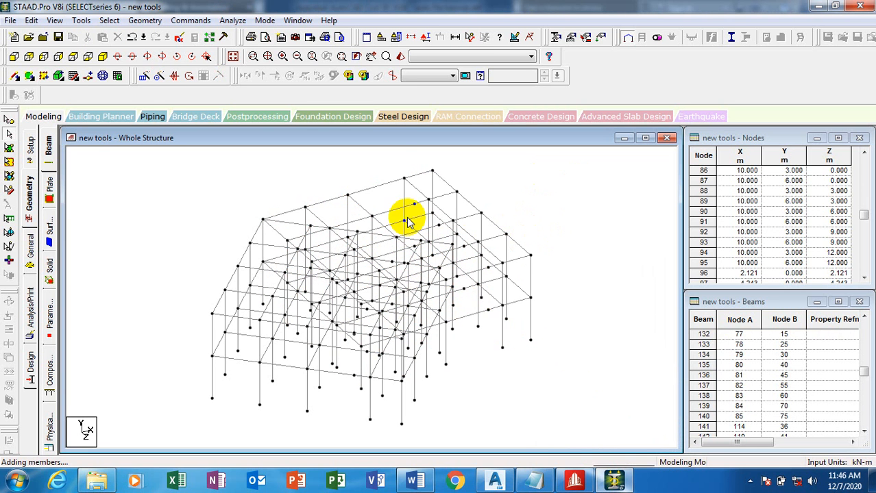
pyautogui.click(260, 335)
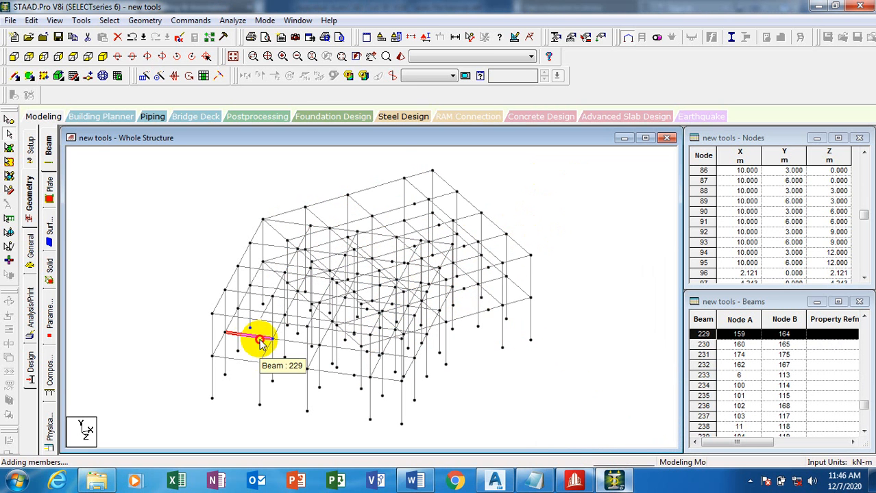
pyautogui.click(458, 365)
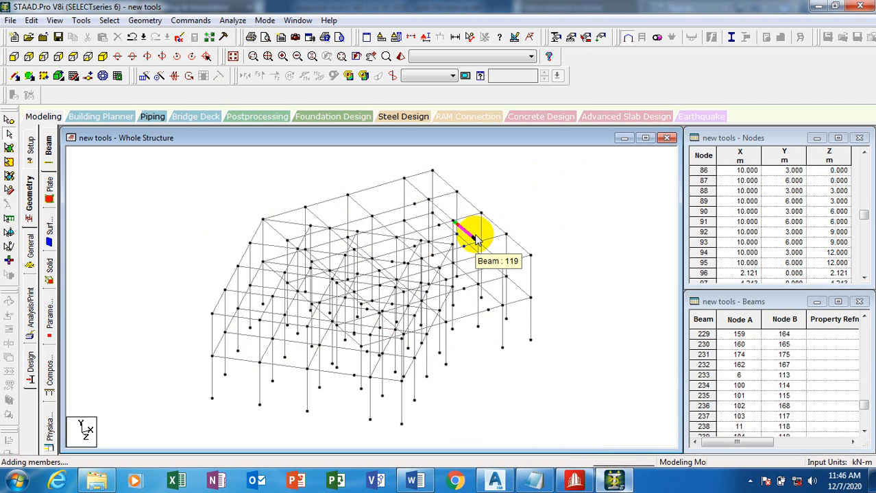
pyautogui.hotkey('ctrl', 'z')
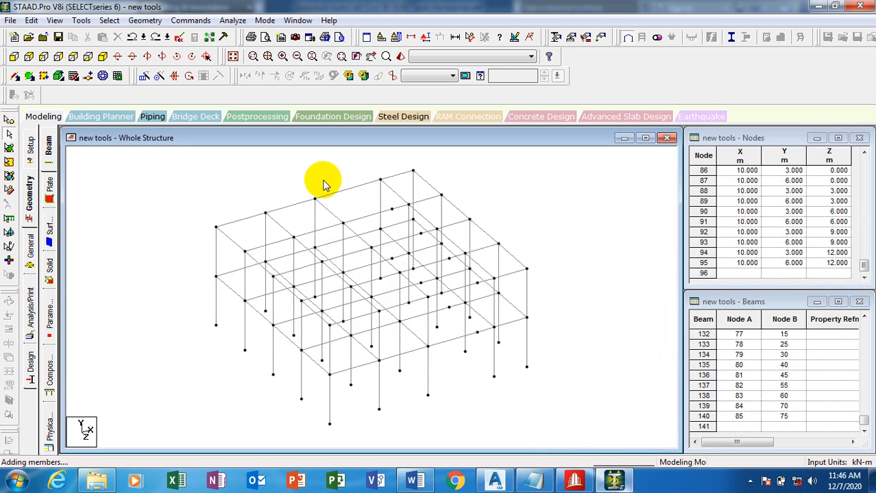
# Select the entire frame and set up a rotation with an angle of 45 degrees
pyautogui.moveTo(192, 194); pyautogui.dragTo(559, 397)
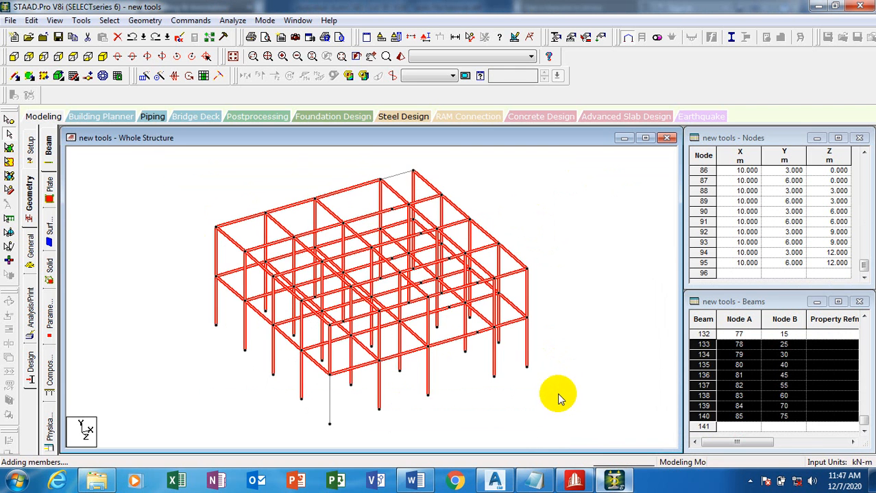
pyautogui.moveTo(176, 195); pyautogui.dragTo(559, 401)
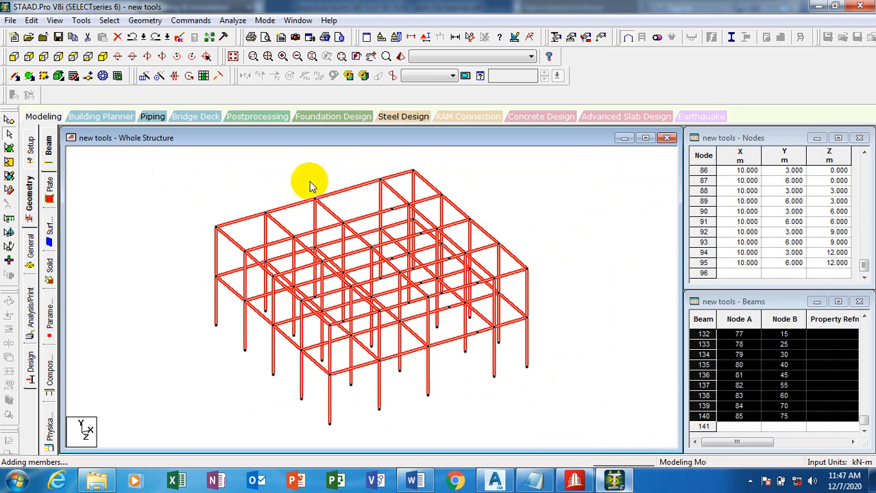
pyautogui.click(144, 19)
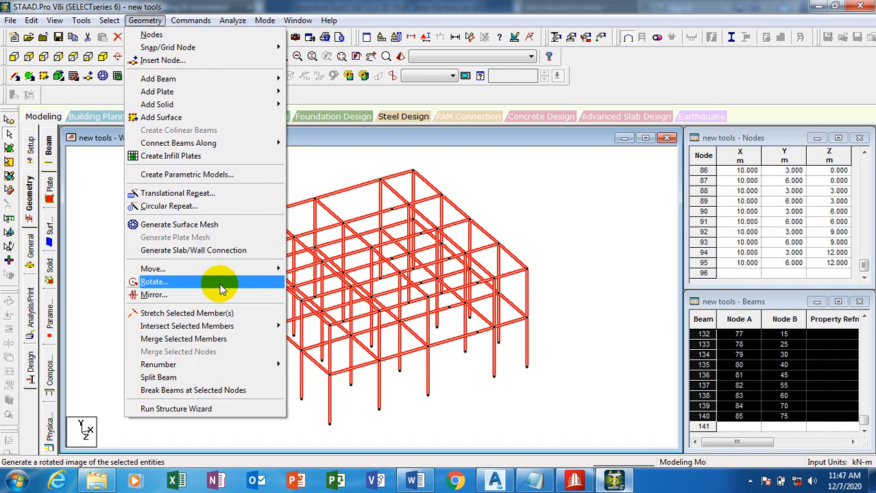
pyautogui.click(157, 282)
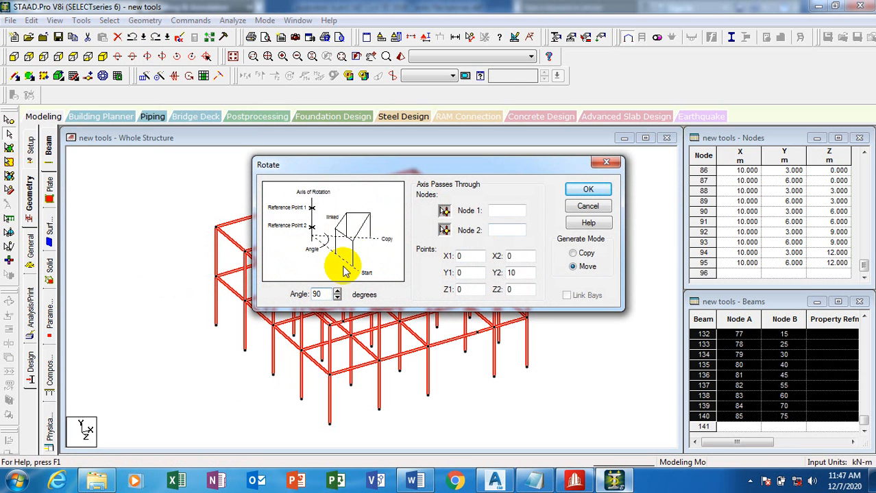
pyautogui.moveTo(327, 294); pyautogui.dragTo(291, 295)
pyautogui.write('45')
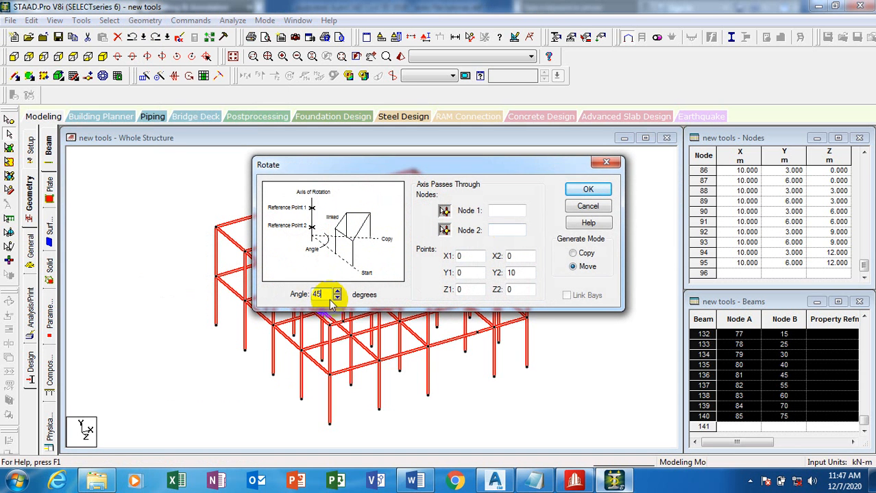
# Rotate the selected frame in Move mode about the column axis through nodes 11 and 1
pyautogui.click(444, 212)
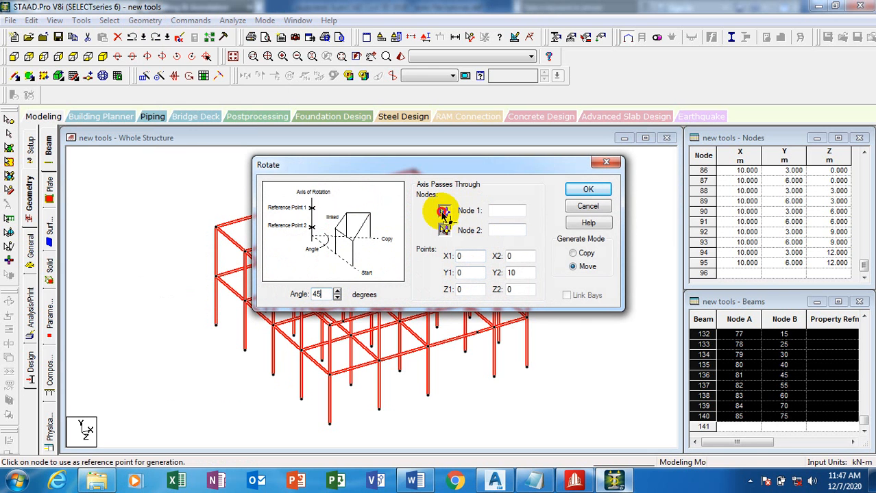
pyautogui.click(218, 233)
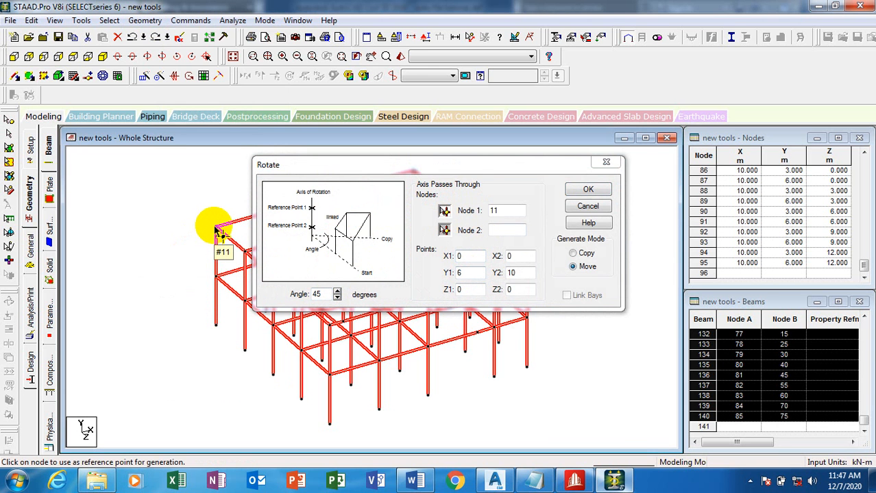
pyautogui.click(444, 231)
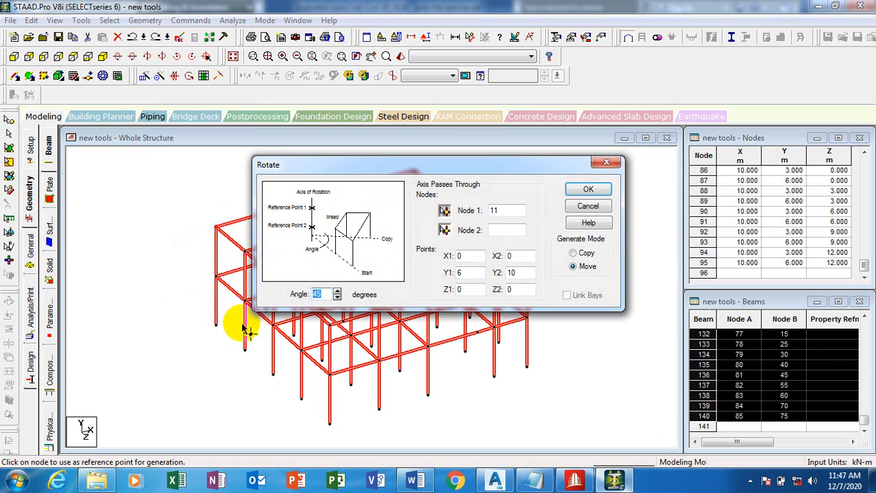
pyautogui.click(216, 330)
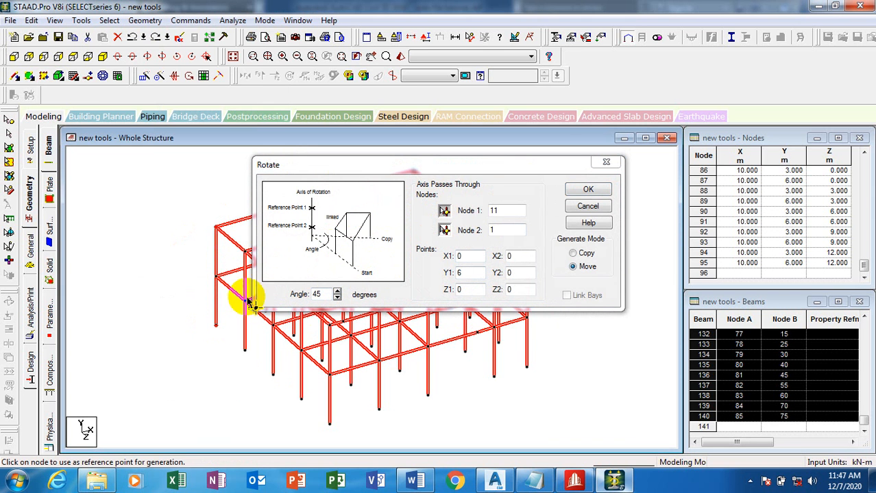
pyautogui.click(588, 193)
pyautogui.click(545, 284)
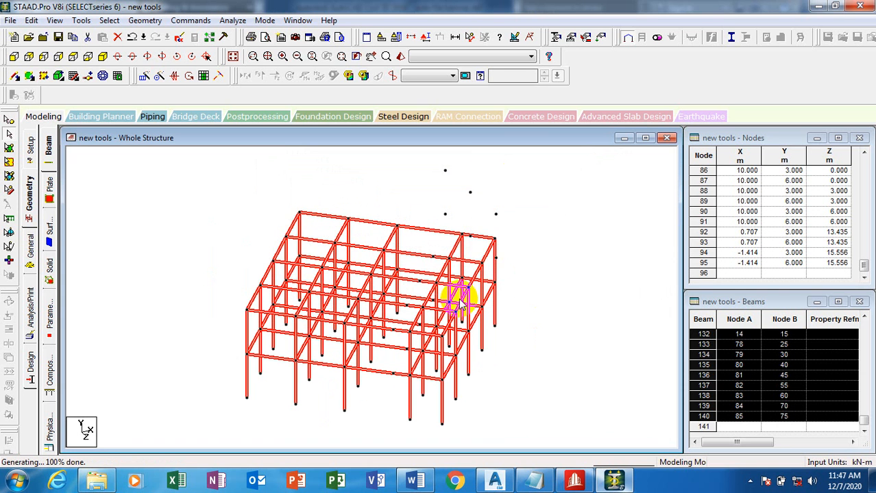
# Deselect the members and undo the 45° move-mode rotation of the frame
pyautogui.click(531, 248)
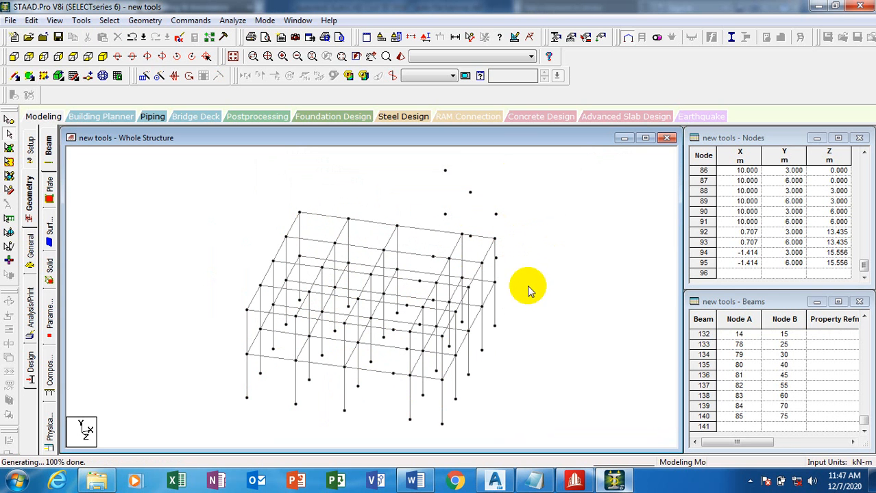
pyautogui.hotkey('ctrl', 'z')
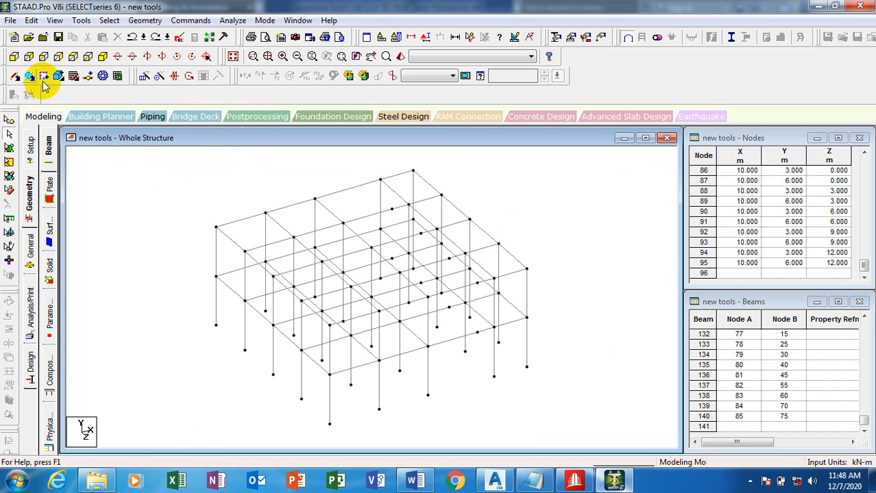
# Examine the frame from +Z, -Z, -X and +Y, finishing with the isometric view
pyautogui.click(13, 58)
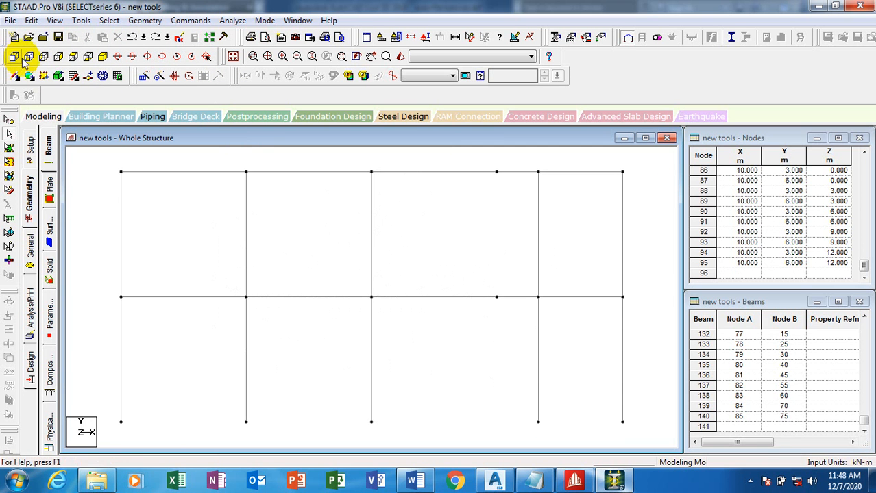
pyautogui.click(26, 60)
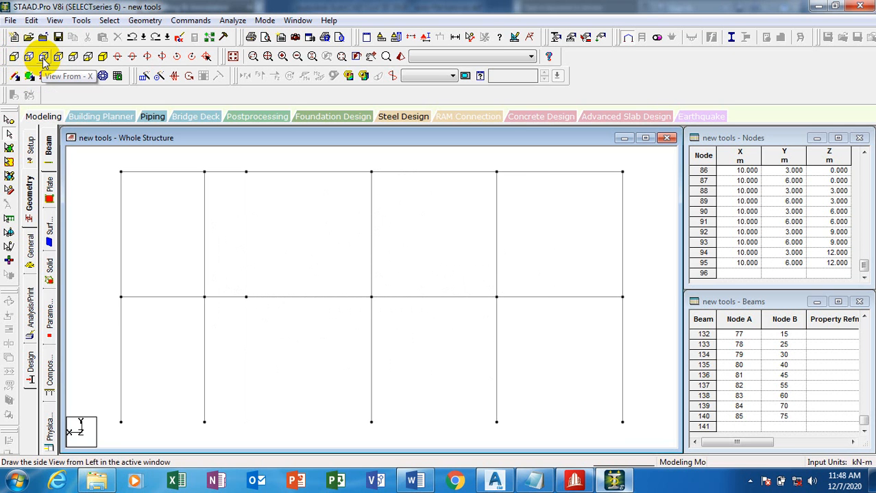
pyautogui.click(43, 60)
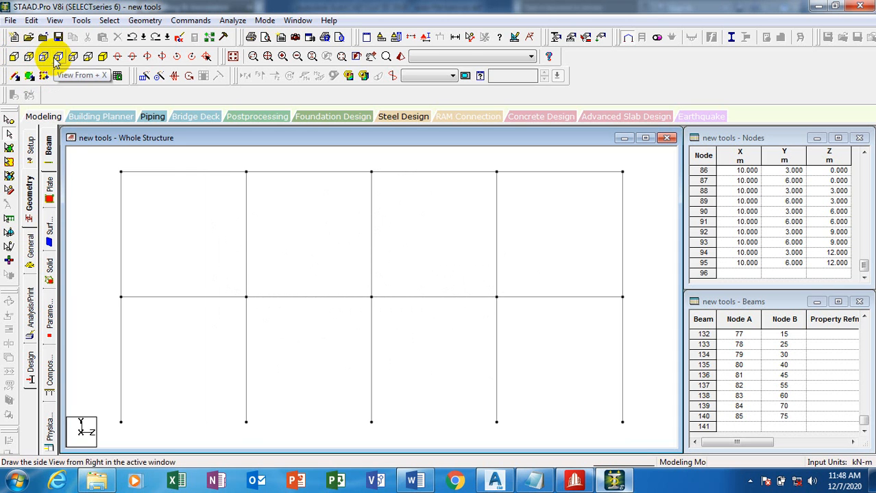
pyautogui.click(73, 58)
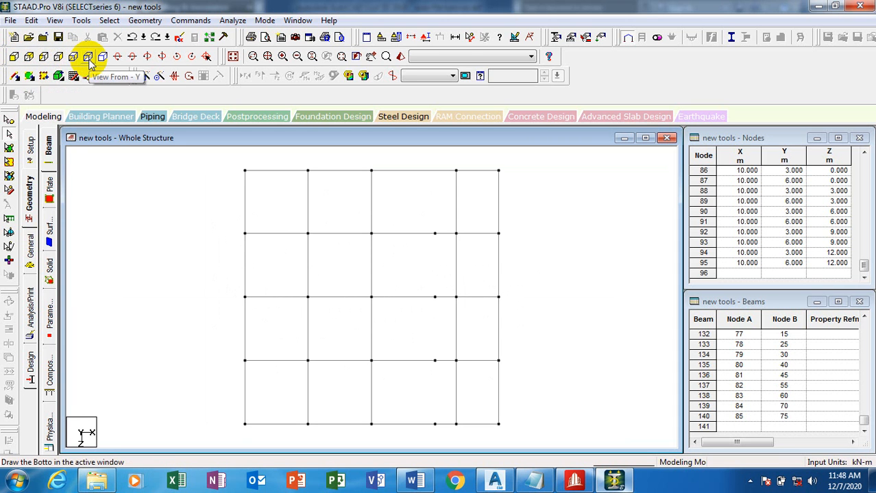
pyautogui.click(102, 57)
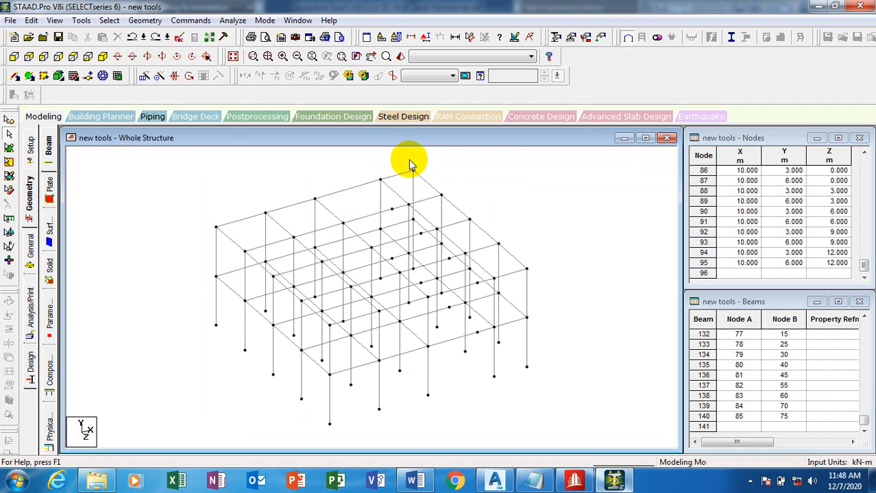
# Rotate the viewpoint up repeatedly to examine the frame from above, from below and from the opposite side
pyautogui.click(123, 58)
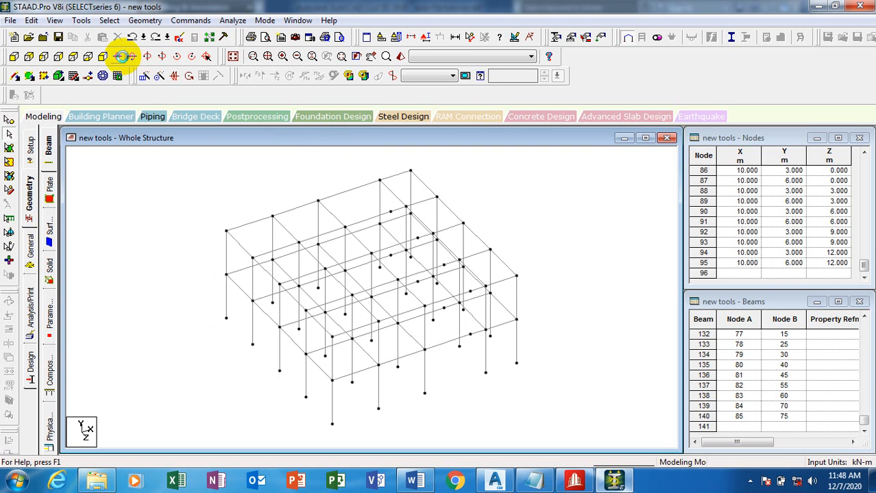
pyautogui.click(123, 59)
pyautogui.click(122, 59)
pyautogui.click(123, 58)
pyautogui.click(122, 57)
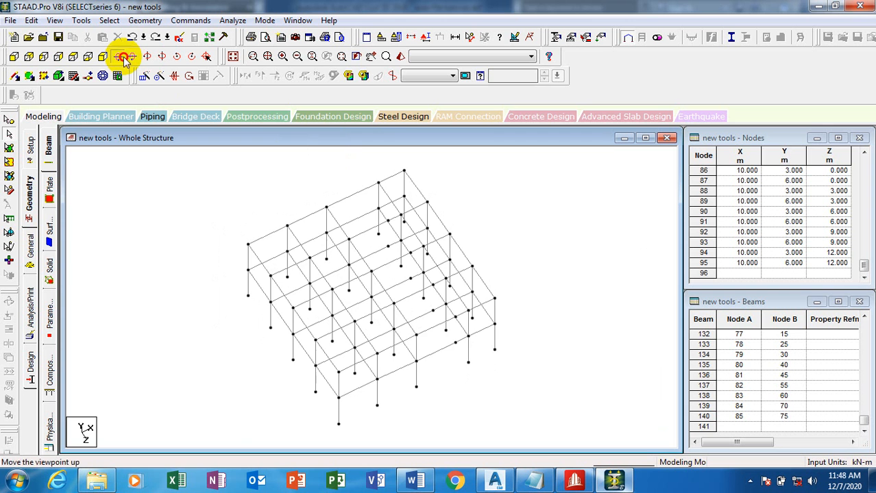
pyautogui.click(122, 56)
pyautogui.click(122, 57)
pyautogui.click(122, 57)
pyautogui.click(123, 56)
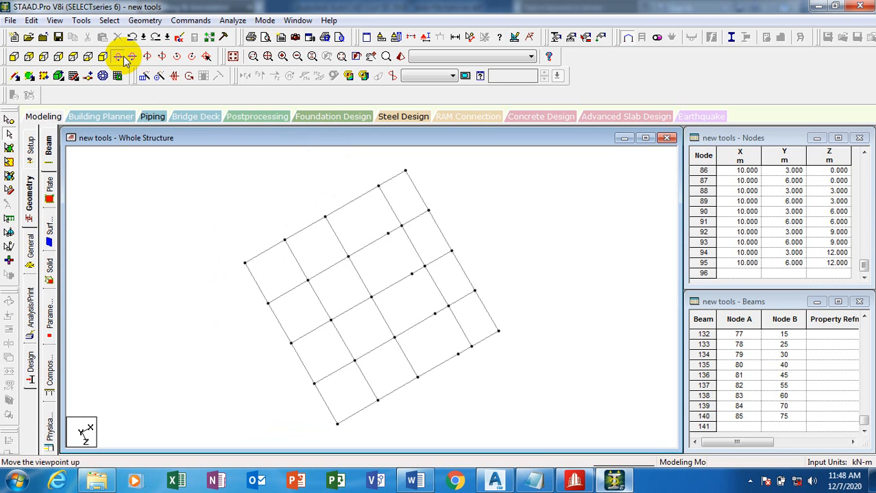
pyautogui.click(123, 57)
pyautogui.click(123, 57)
pyautogui.click(123, 57)
pyautogui.click(122, 57)
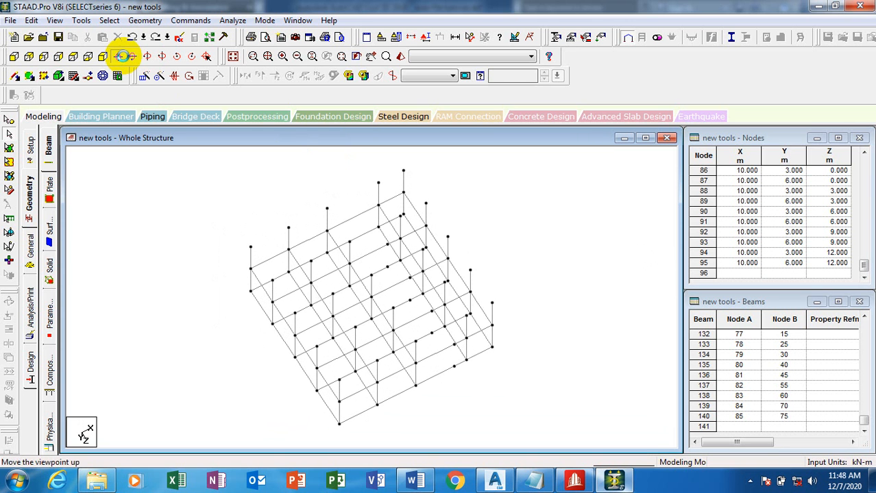
pyautogui.click(123, 57)
pyautogui.click(123, 57)
pyautogui.click(123, 57)
pyautogui.click(122, 56)
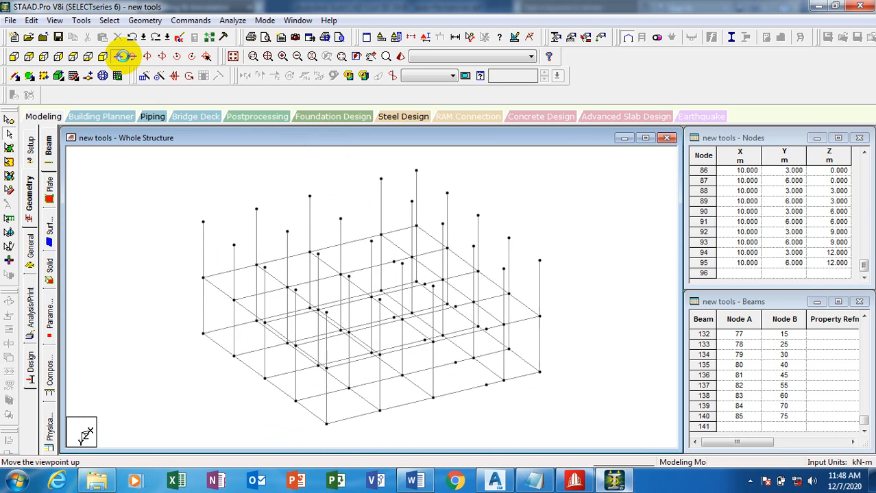
pyautogui.click(122, 57)
pyautogui.click(123, 57)
pyautogui.click(122, 57)
pyautogui.click(122, 57)
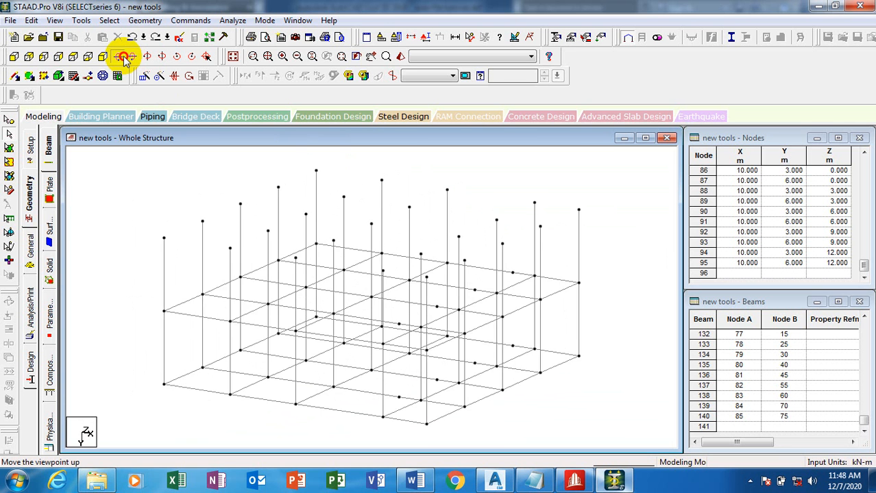
pyautogui.click(123, 56)
pyautogui.click(123, 57)
pyautogui.click(123, 57)
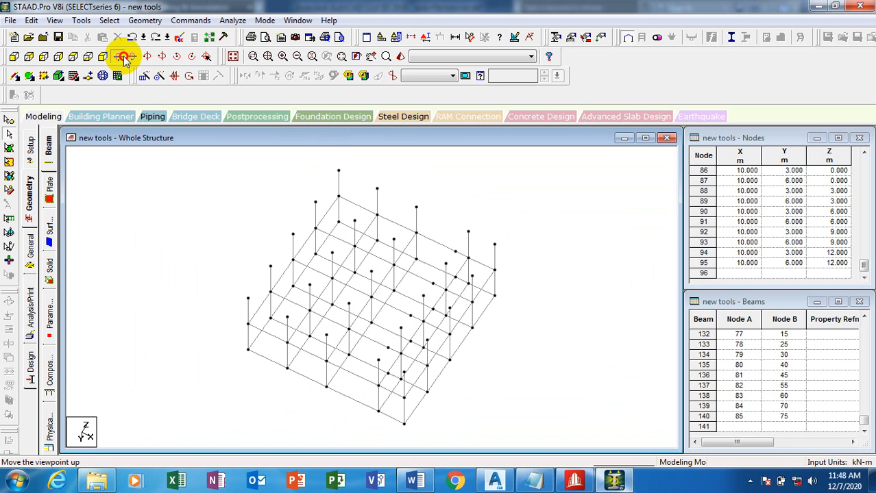
pyautogui.click(123, 57)
pyautogui.click(124, 57)
pyautogui.click(123, 57)
pyautogui.click(123, 57)
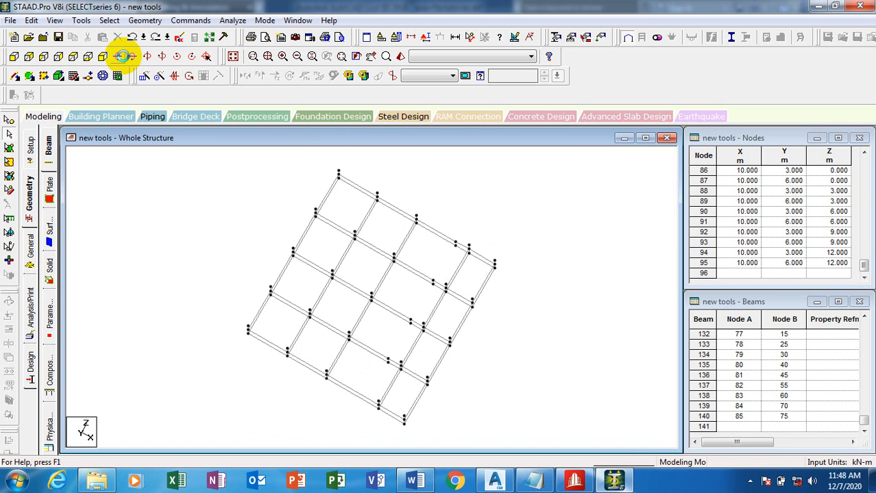
pyautogui.click(123, 56)
pyautogui.click(124, 57)
pyautogui.click(123, 57)
pyautogui.click(123, 57)
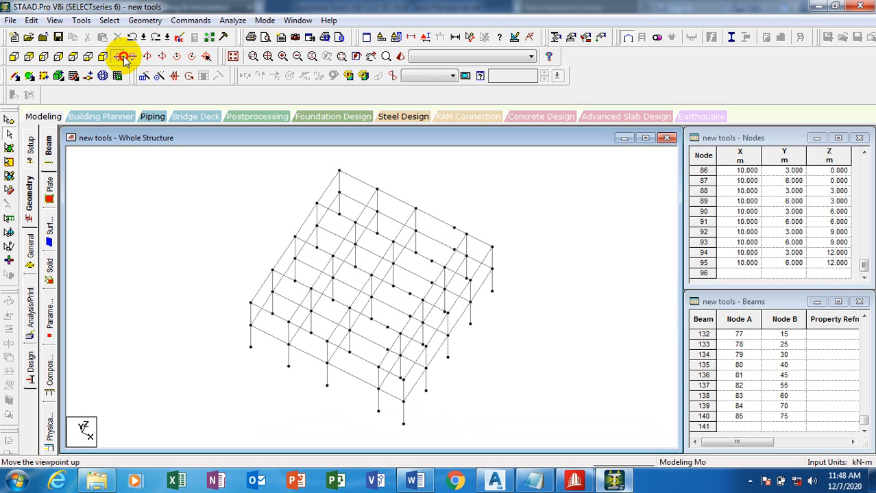
pyautogui.click(124, 57)
pyautogui.click(124, 57)
pyautogui.click(123, 57)
pyautogui.click(124, 56)
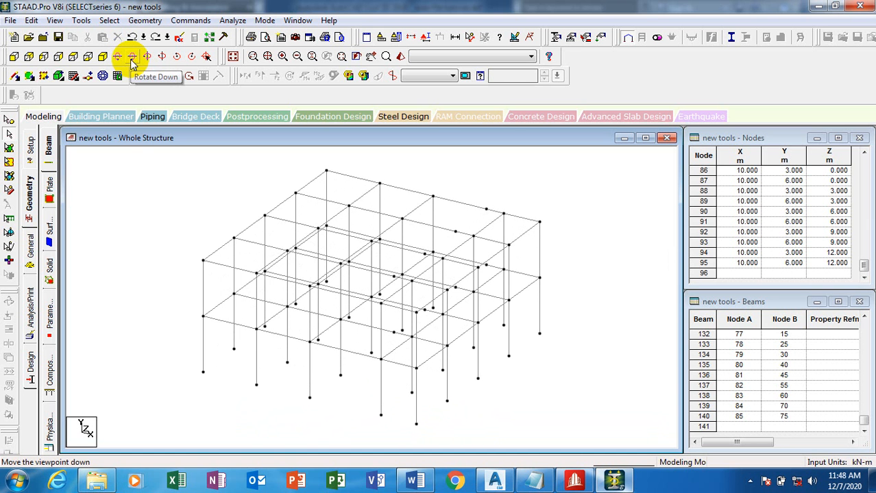
# Rotate the viewpoint down in a few increments to examine how the frame's view changes
pyautogui.click(131, 59)
pyautogui.click(131, 59)
pyautogui.click(131, 59)
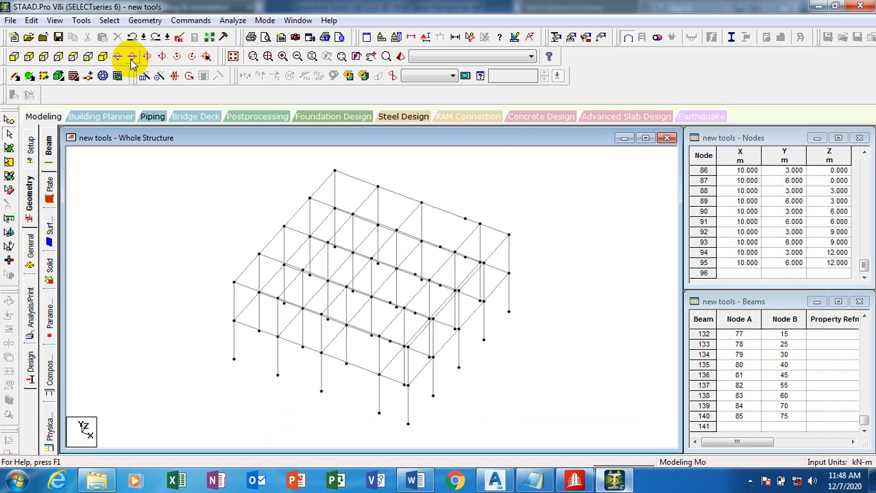
# Rotate the viewpoint down repeatedly until the frame is seen almost from directly above
pyautogui.click(131, 59)
pyautogui.click(131, 59)
pyautogui.click(131, 59)
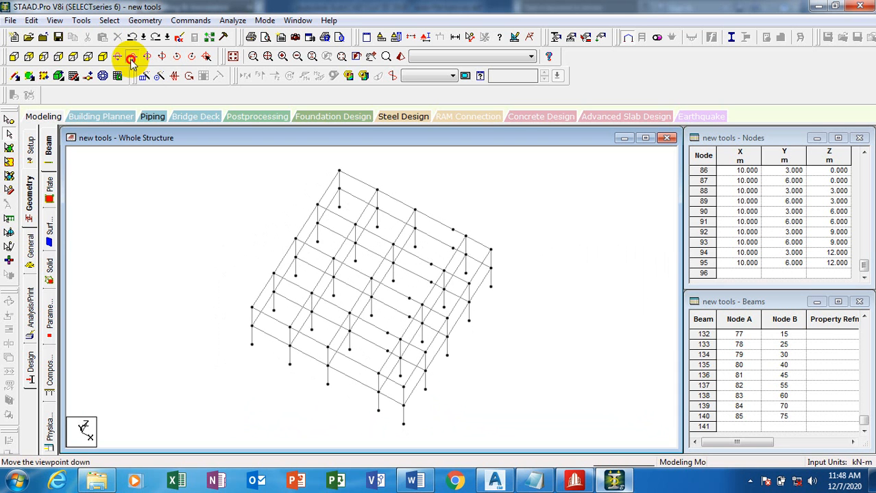
pyautogui.click(131, 58)
pyautogui.click(130, 59)
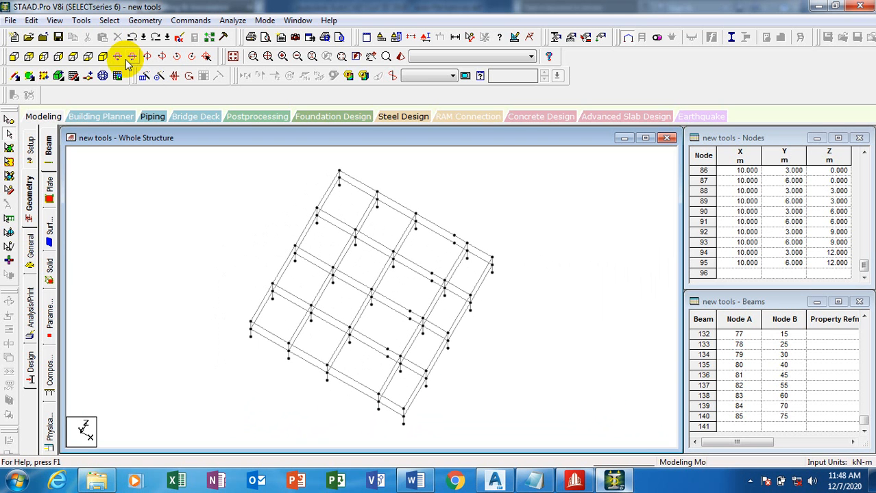
# Rotate the viewpoint up repeatedly to bring the frame from the near-plan view to a low-angle perspective
pyautogui.click(117, 58)
pyautogui.click(117, 57)
pyautogui.click(117, 58)
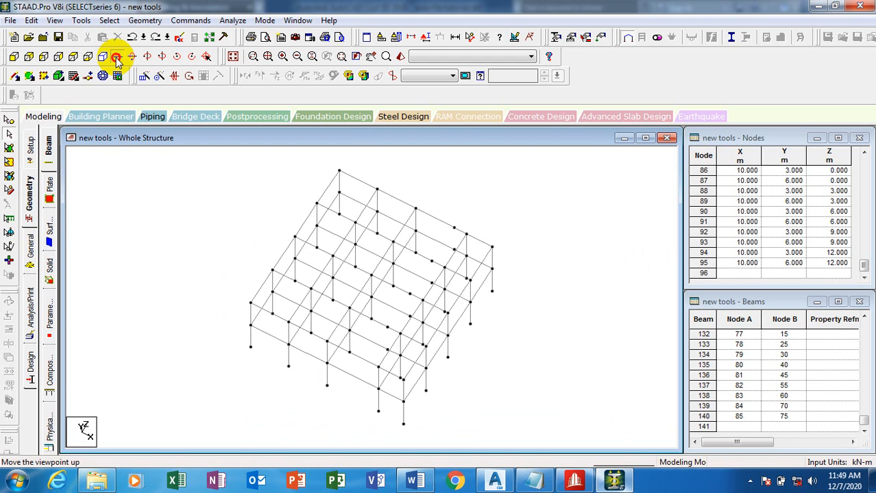
pyautogui.click(116, 59)
pyautogui.click(117, 58)
pyautogui.click(116, 59)
pyautogui.click(117, 59)
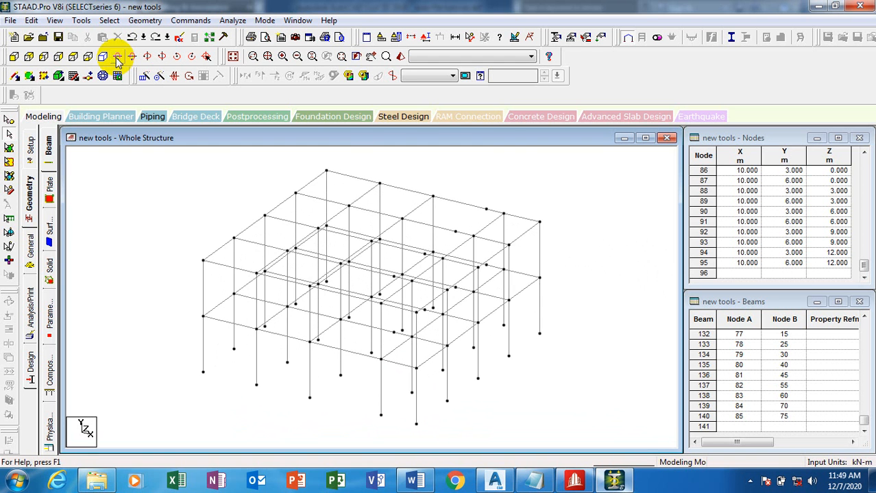
pyautogui.click(116, 58)
pyautogui.click(116, 59)
pyautogui.click(130, 58)
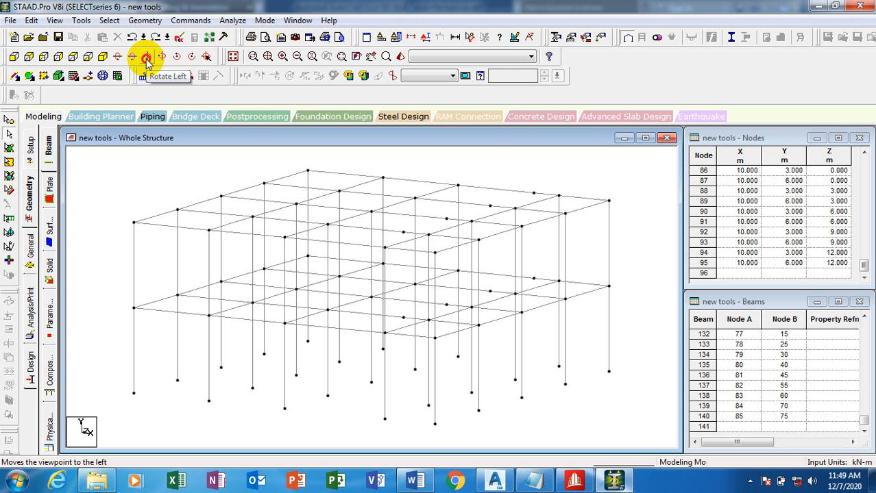
# Rotate the viewpoint left one increment and accept the automatic save of the file
pyautogui.click(147, 59)
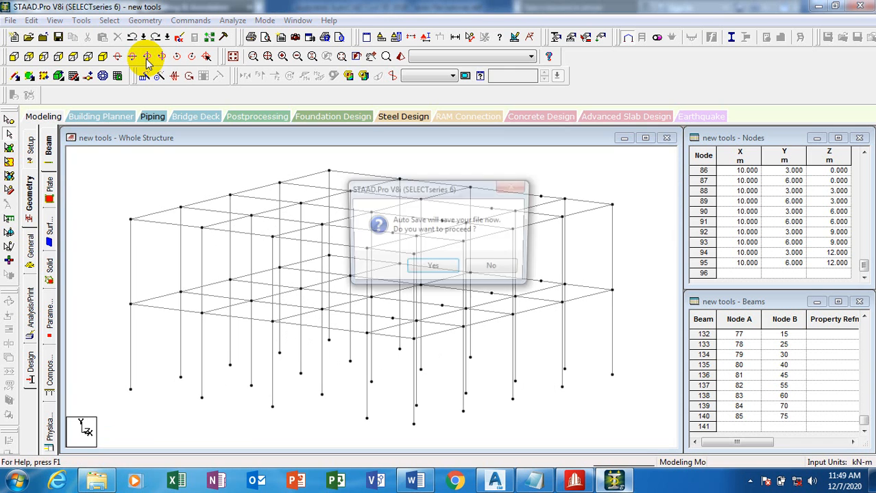
pyautogui.click(432, 268)
pyautogui.click(360, 256)
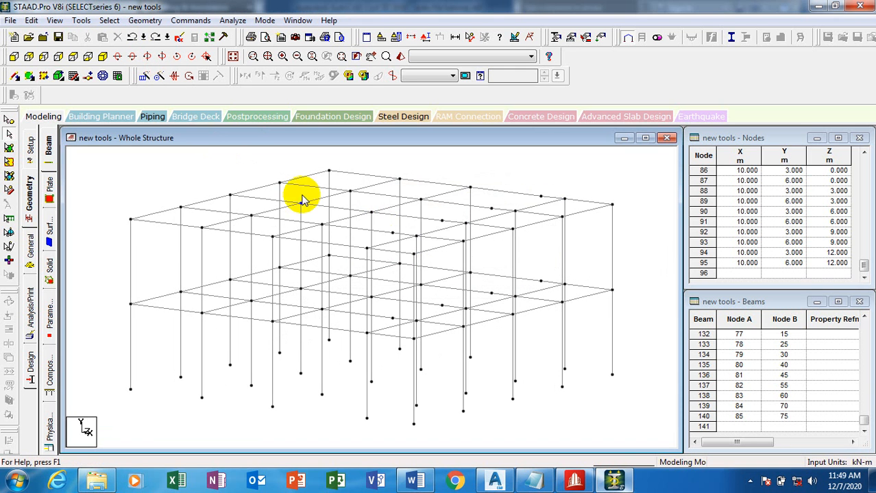
# Rotate the viewpoint left repeatedly to examine the frame from successive sides
pyautogui.click(146, 56)
pyautogui.click(146, 57)
pyautogui.click(146, 57)
pyautogui.click(146, 56)
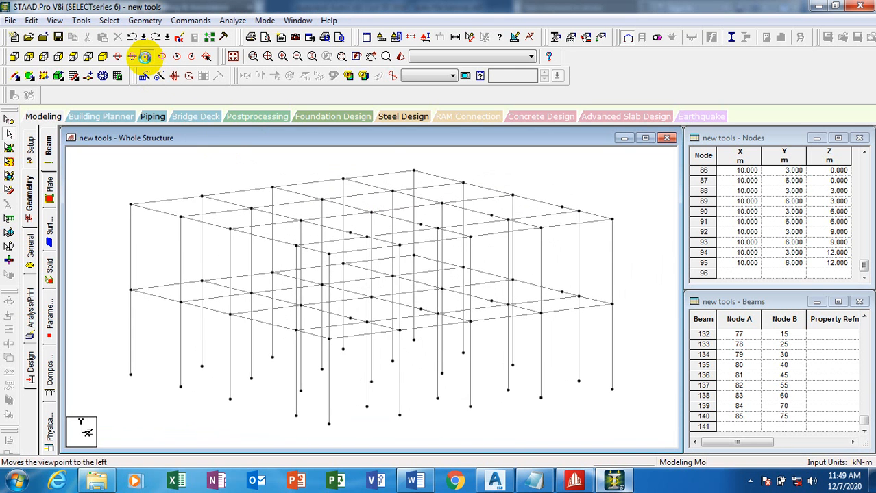
pyautogui.click(146, 57)
pyautogui.click(146, 57)
pyautogui.click(146, 57)
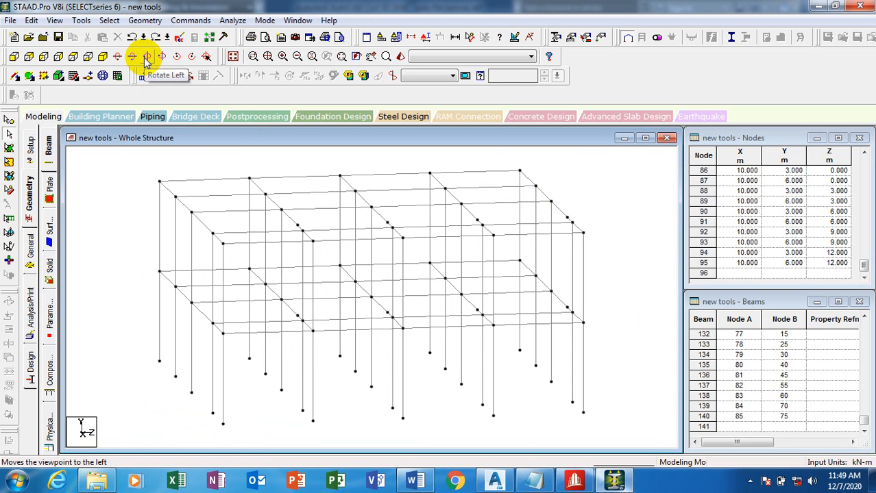
pyautogui.click(145, 57)
pyautogui.click(144, 56)
pyautogui.click(144, 56)
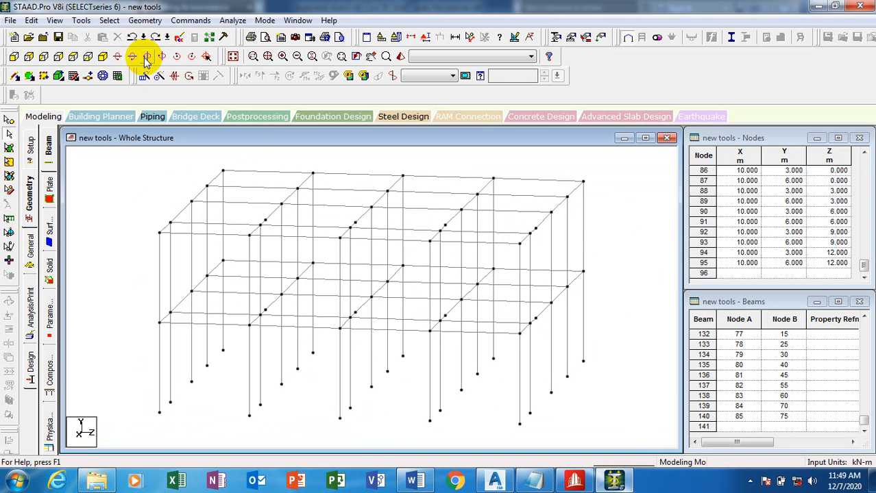
pyautogui.click(145, 57)
pyautogui.click(145, 57)
pyautogui.click(145, 58)
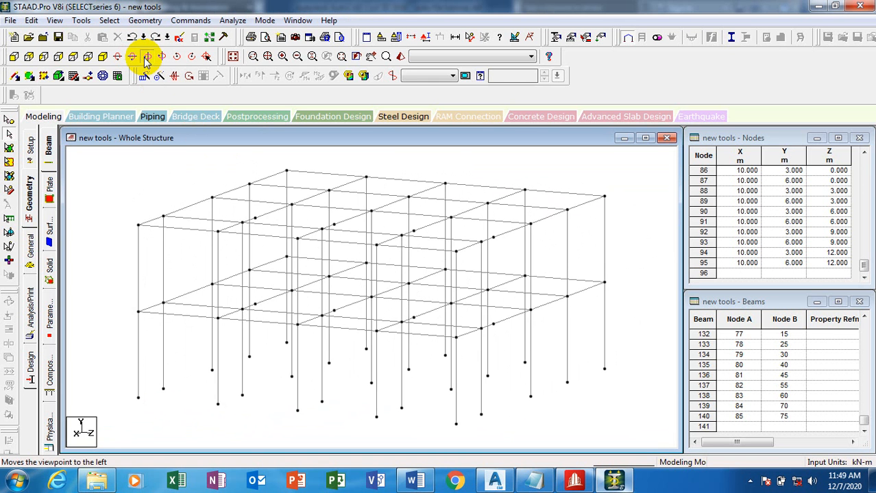
pyautogui.click(146, 58)
pyautogui.click(144, 56)
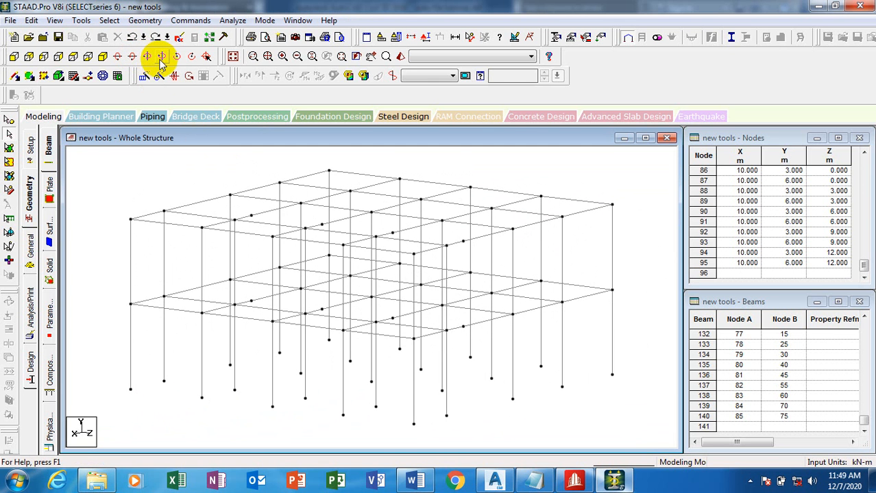
# Rotate the viewpoint right repeatedly to examine the frame's sides in the opposite direction
pyautogui.click(162, 57)
pyautogui.click(161, 57)
pyautogui.click(161, 58)
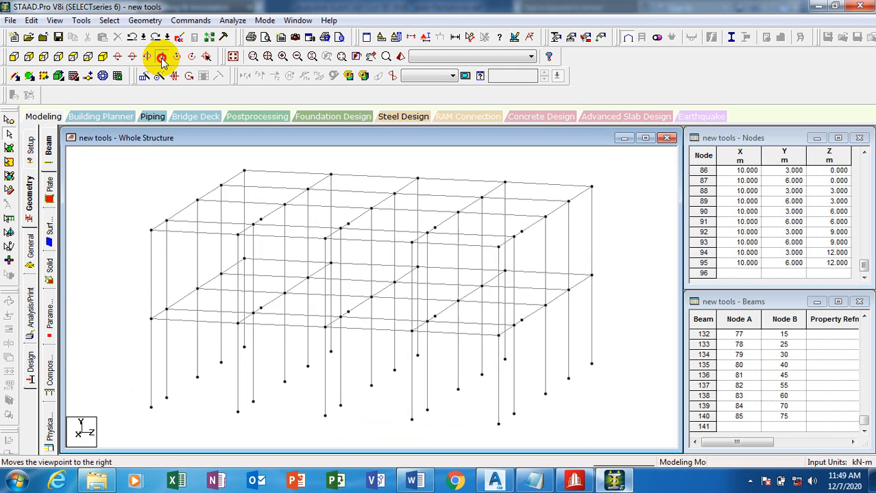
pyautogui.click(161, 57)
pyautogui.click(161, 58)
pyautogui.click(162, 59)
pyautogui.click(162, 59)
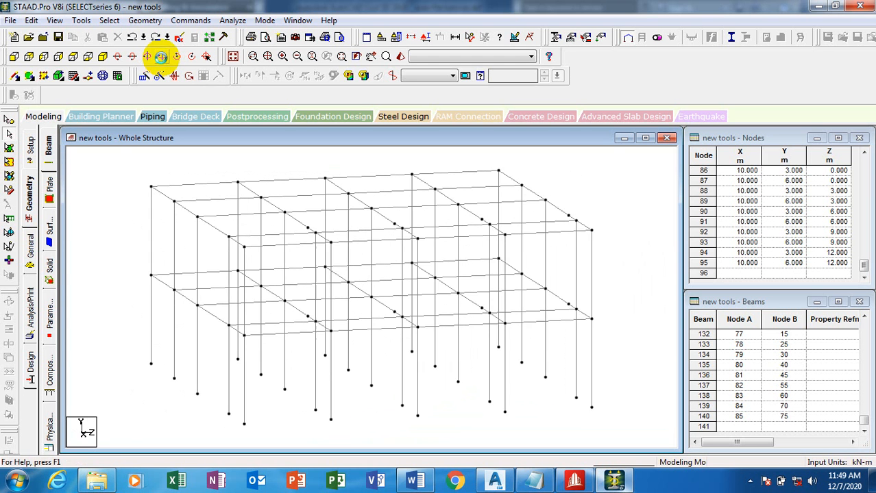
pyautogui.click(162, 59)
pyautogui.click(162, 60)
pyautogui.click(162, 60)
pyautogui.click(162, 60)
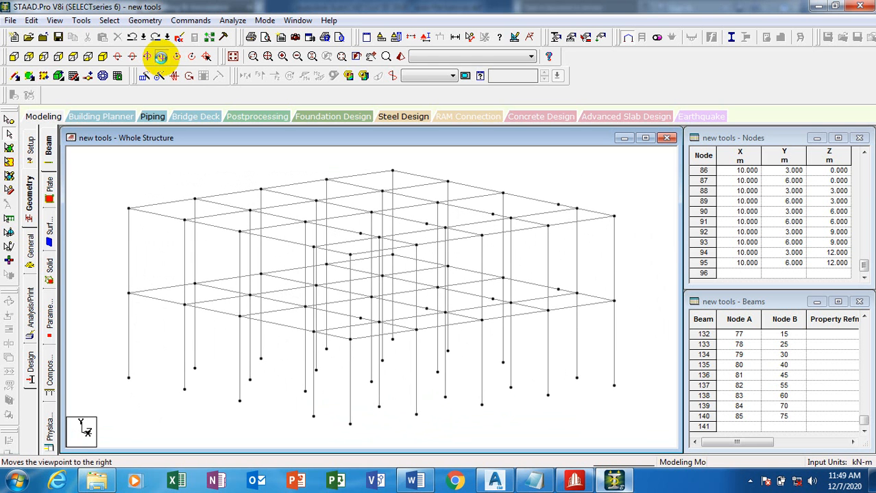
pyautogui.click(162, 60)
pyautogui.click(163, 60)
pyautogui.click(163, 59)
pyautogui.click(163, 60)
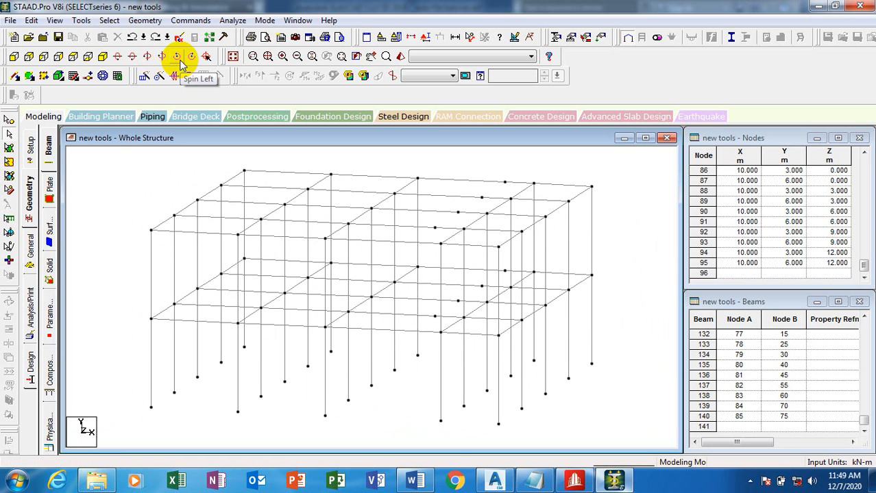
# Spin the view left repeatedly through nearly a full turn, taking the frame through sideways and upside-down orientations
pyautogui.click(178, 58)
pyautogui.click(177, 57)
pyautogui.click(177, 58)
pyautogui.click(177, 58)
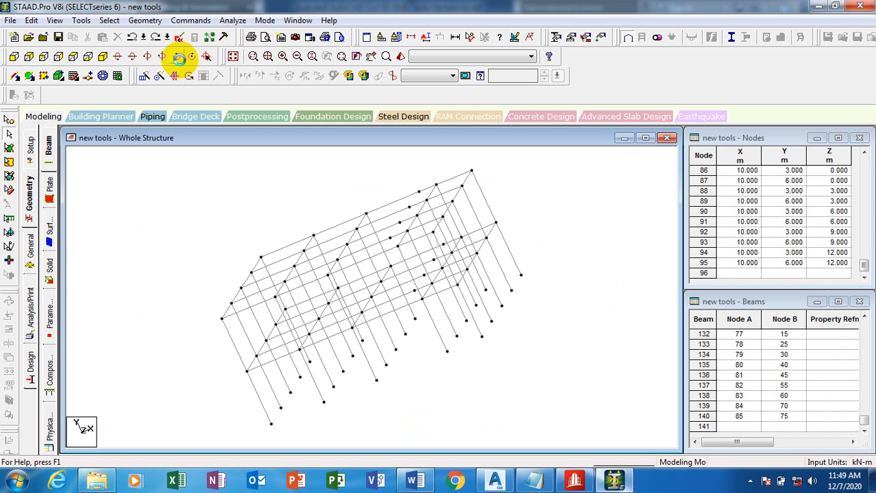
pyautogui.click(177, 57)
pyautogui.click(179, 59)
pyautogui.click(180, 60)
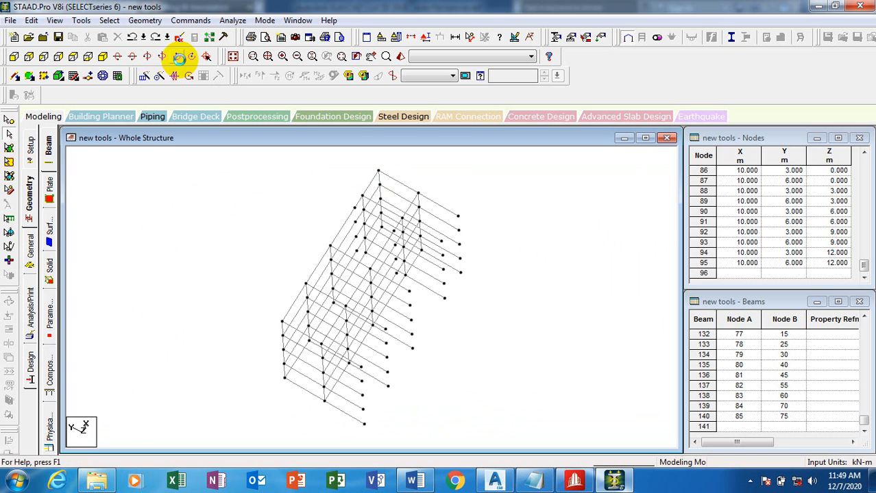
pyautogui.click(181, 60)
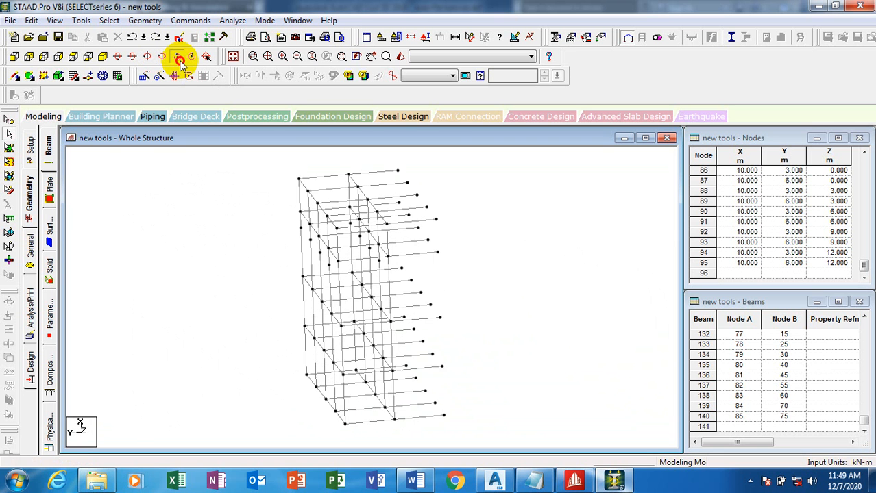
pyautogui.click(180, 61)
pyautogui.click(180, 60)
pyautogui.click(180, 60)
pyautogui.click(180, 61)
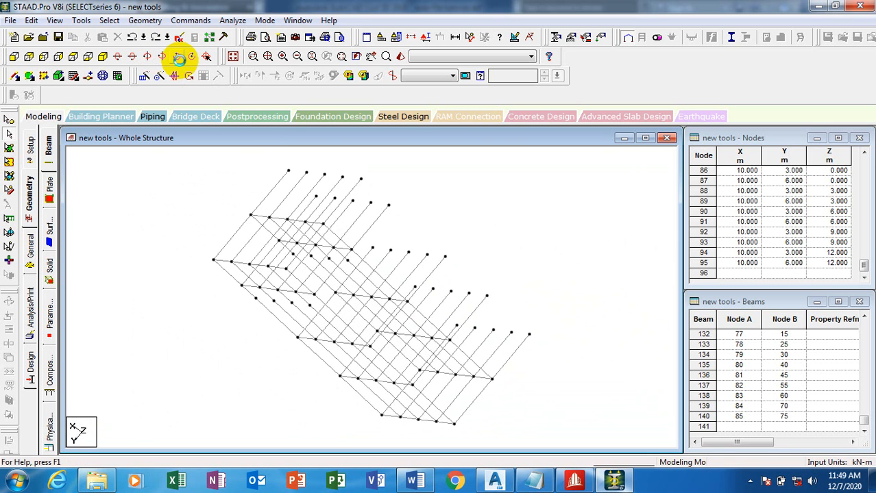
pyautogui.click(180, 60)
pyautogui.click(180, 60)
pyautogui.click(180, 60)
pyautogui.click(180, 60)
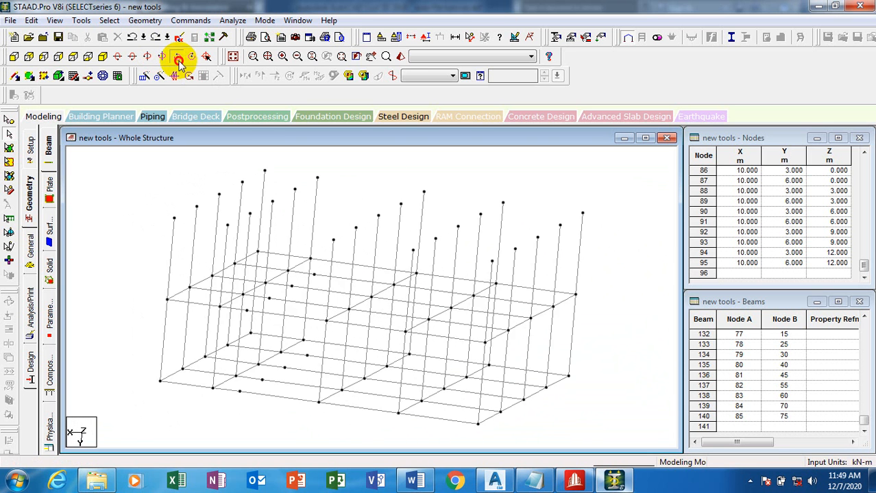
pyautogui.click(180, 60)
pyautogui.click(180, 61)
pyautogui.click(180, 60)
pyautogui.click(180, 60)
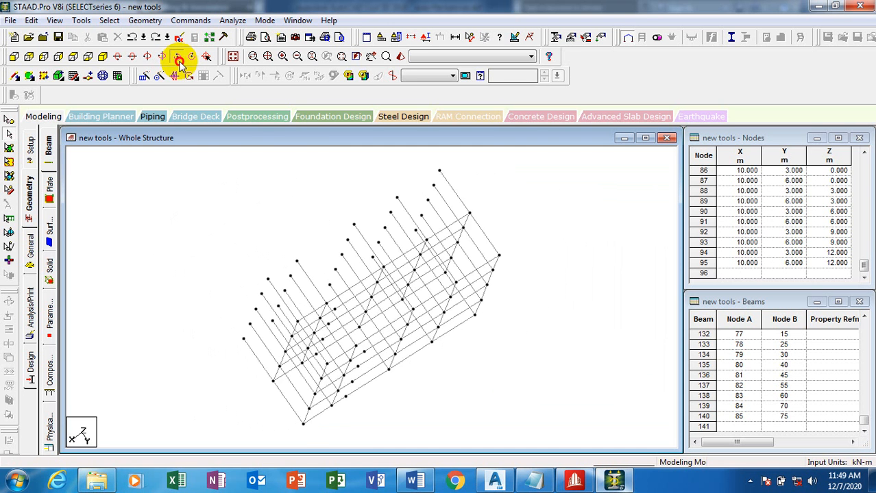
pyautogui.click(180, 61)
pyautogui.click(181, 60)
pyautogui.click(180, 60)
pyautogui.click(180, 60)
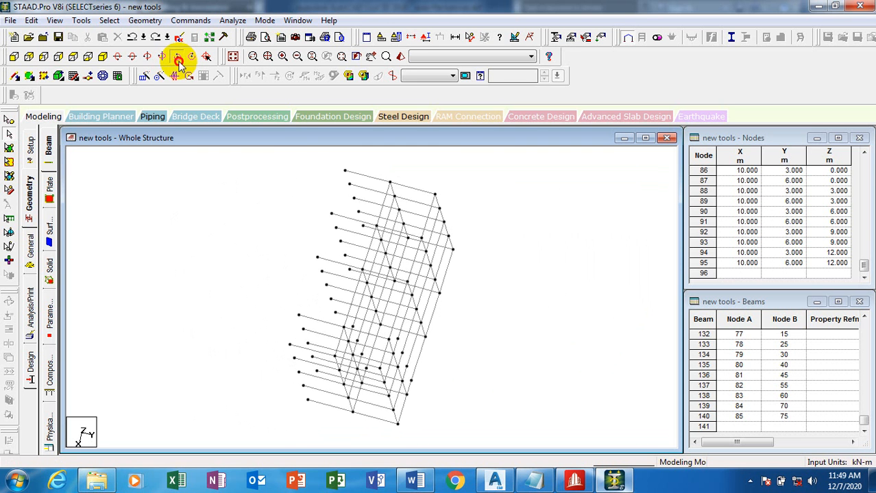
pyautogui.click(180, 60)
pyautogui.click(181, 60)
pyautogui.click(180, 60)
pyautogui.click(179, 60)
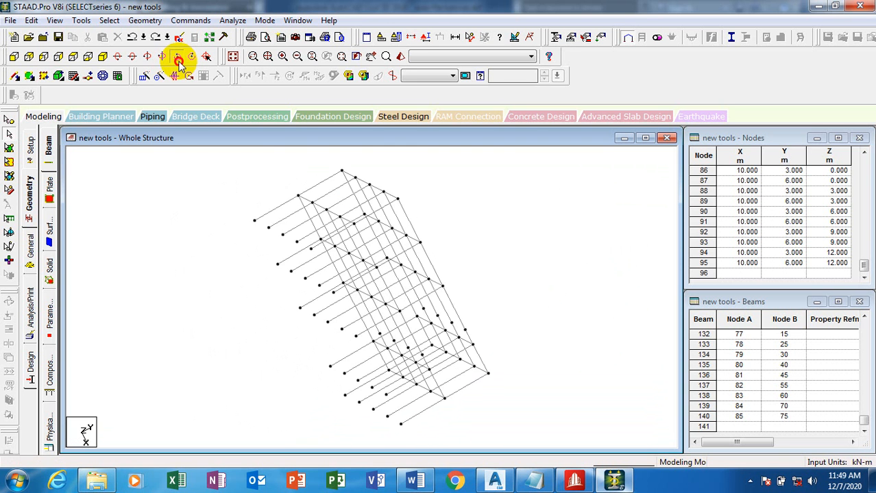
pyautogui.click(179, 60)
pyautogui.click(179, 61)
pyautogui.click(179, 60)
pyautogui.click(179, 60)
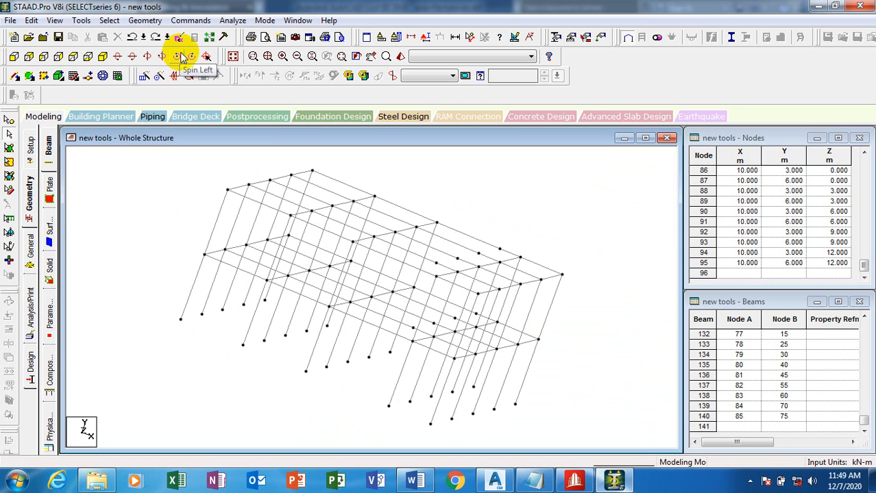
# Spin the view right one increment and turn on view rotation mode
pyautogui.click(188, 57)
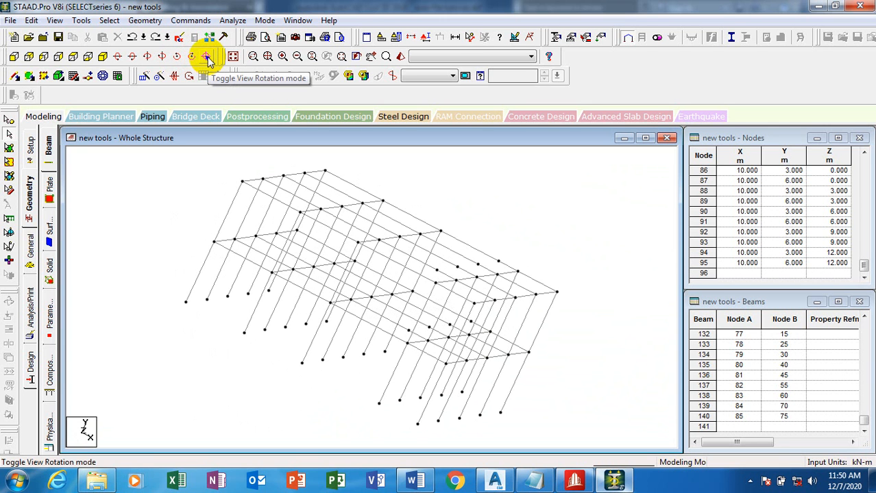
pyautogui.click(208, 59)
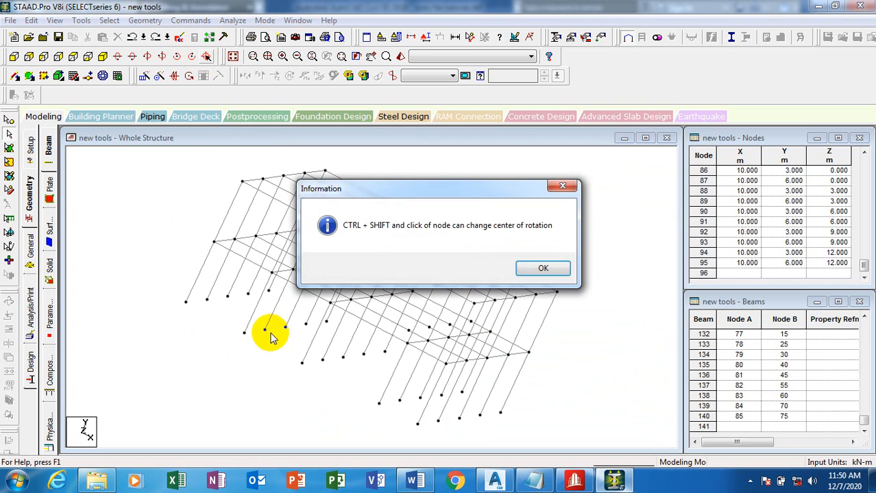
pyautogui.click(531, 268)
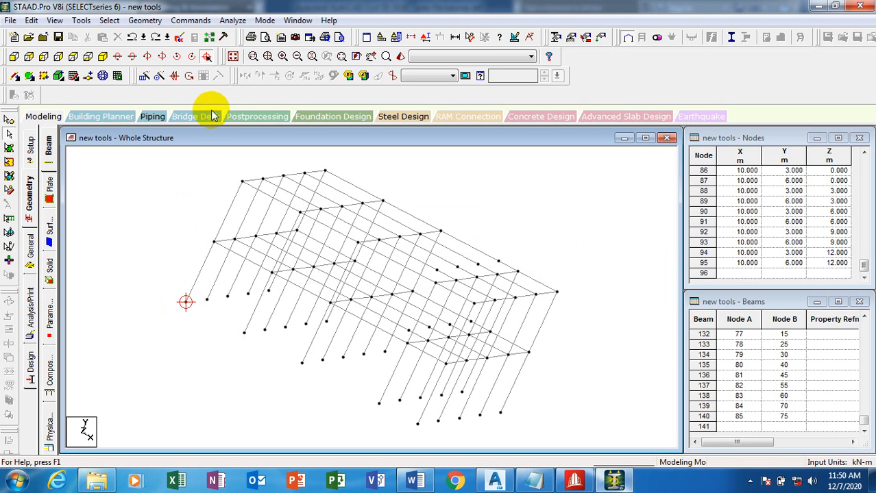
# Magnify the frame's upper corner with a zoom window, examine the enlarged area and close the separate zoom view
pyautogui.click(255, 59)
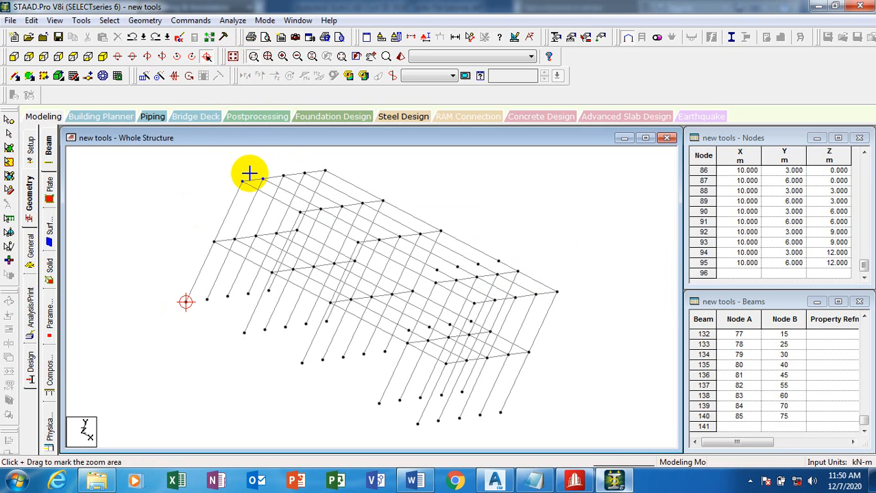
pyautogui.moveTo(248, 172); pyautogui.dragTo(272, 214)
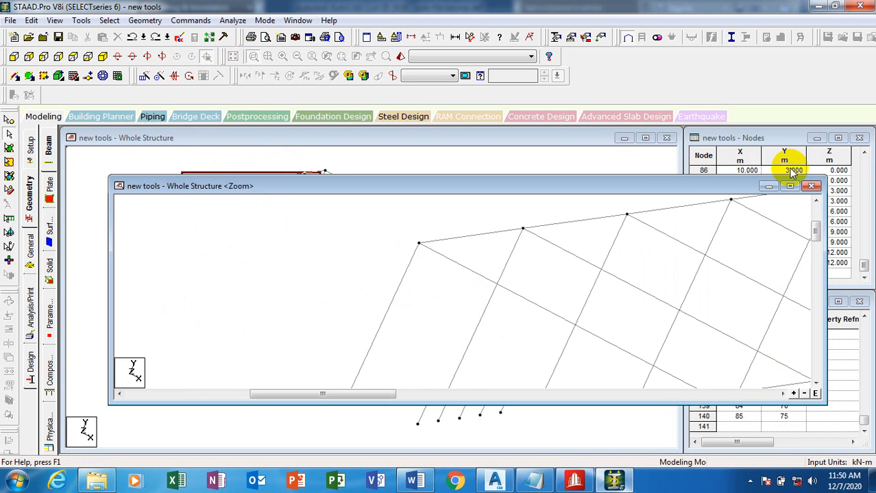
pyautogui.click(816, 201)
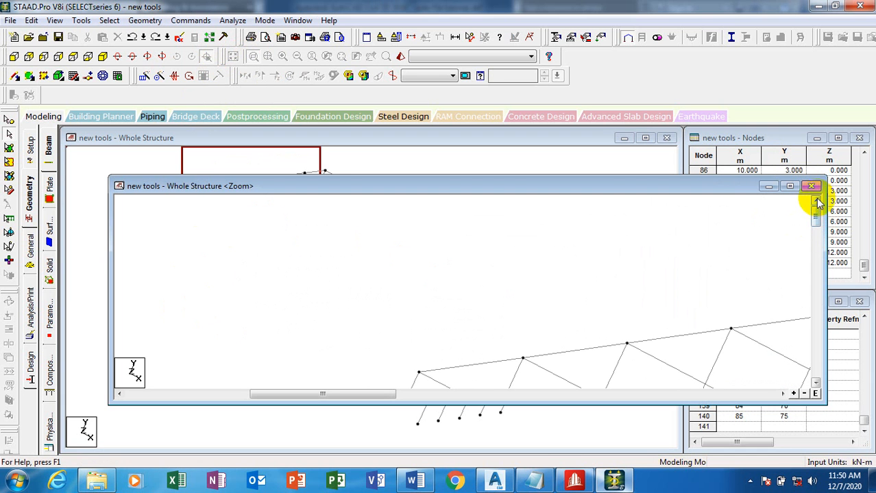
pyautogui.click(811, 185)
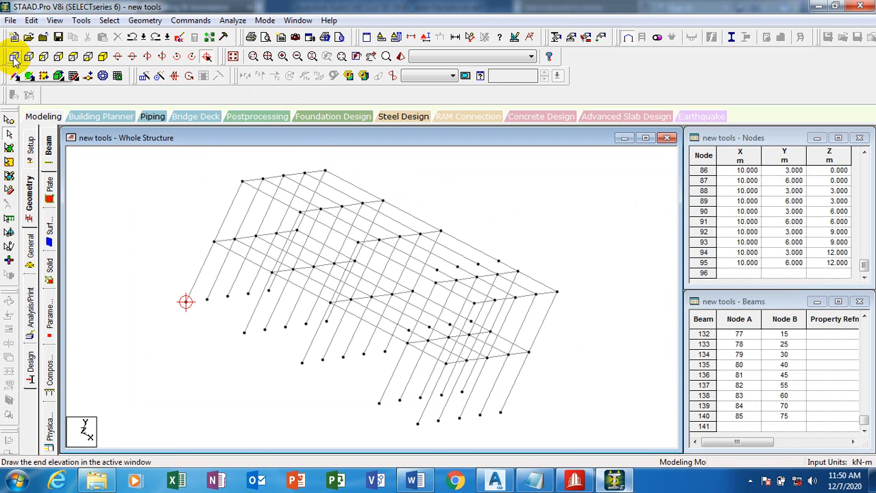
# Restore the isometric view and zoom out repeatedly until the frame is small in the middle of the view
pyautogui.click(103, 58)
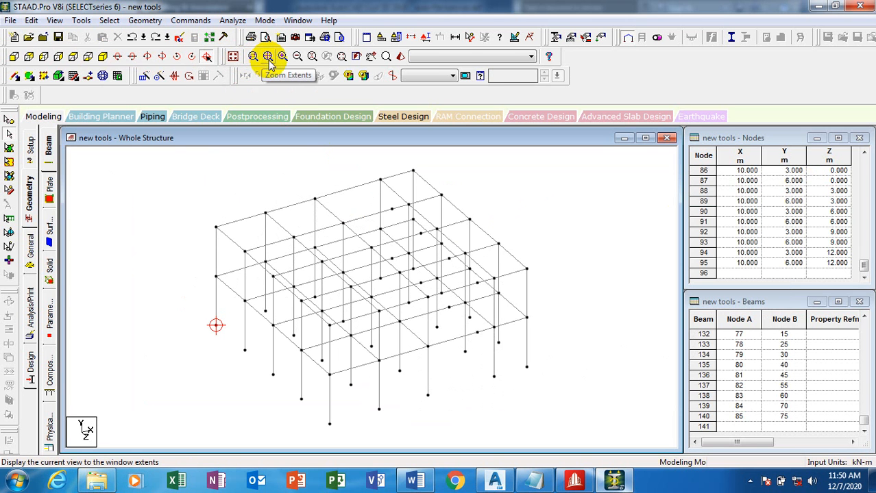
pyautogui.click(296, 56)
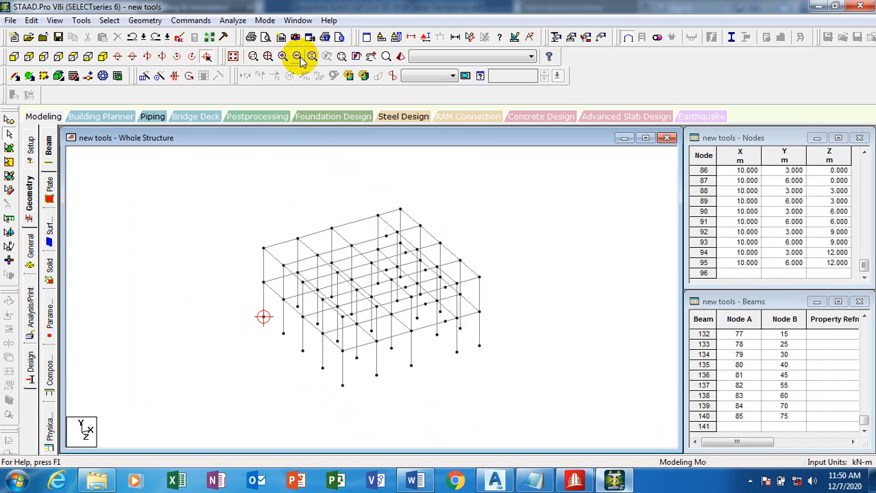
pyautogui.click(300, 58)
pyautogui.click(299, 57)
pyautogui.click(300, 57)
pyautogui.click(299, 57)
pyautogui.click(300, 58)
pyautogui.click(300, 58)
pyautogui.click(299, 58)
pyautogui.click(300, 58)
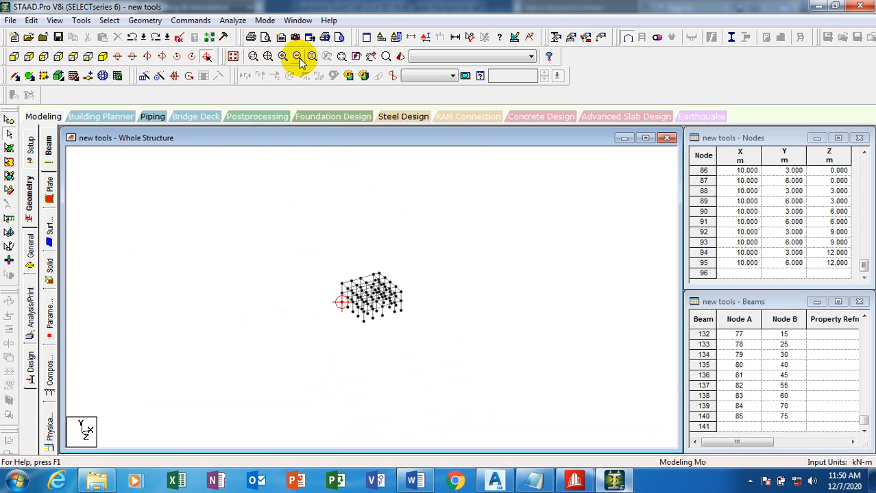
# Zoom out further until the frame shrinks to a tiny point and fit it back to the window extents
pyautogui.click(299, 58)
pyautogui.click(300, 58)
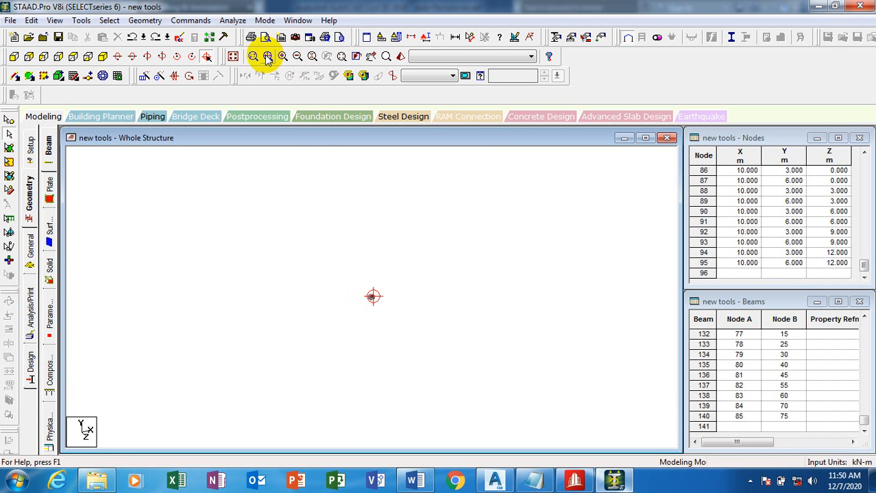
pyautogui.click(267, 57)
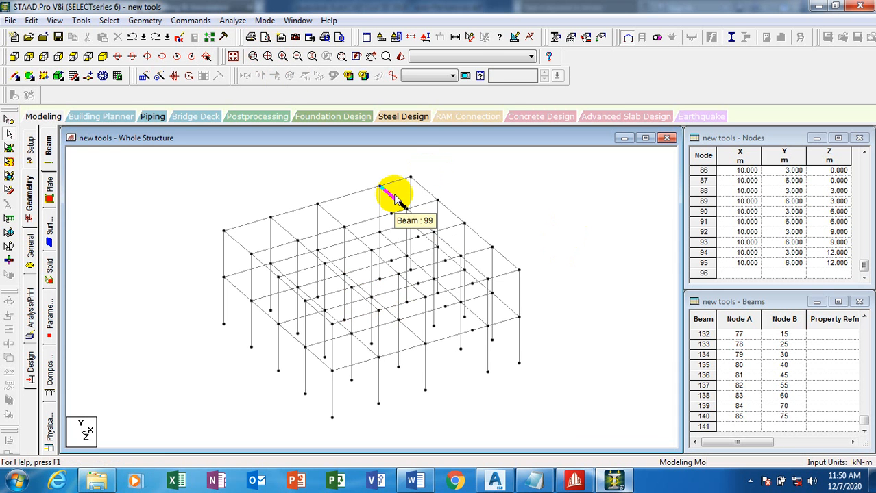
# Zoom in on the whole frame by several increments so it fills more of the view
pyautogui.click(282, 57)
pyautogui.click(282, 57)
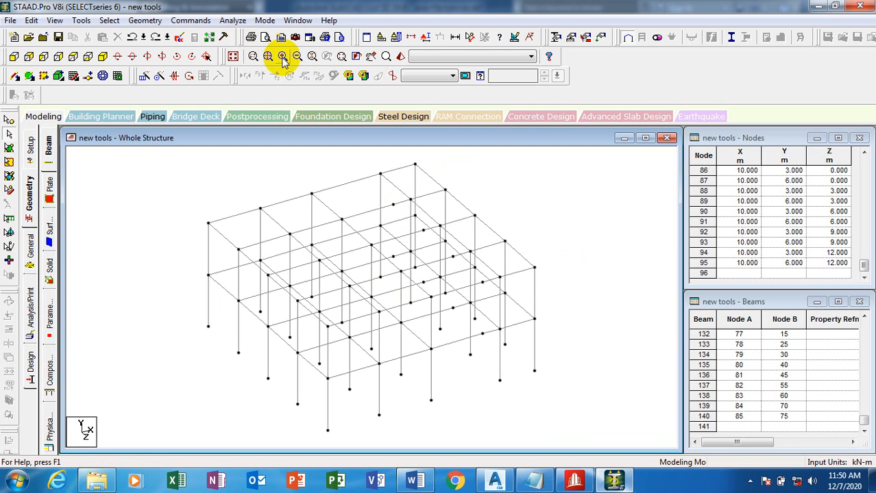
pyautogui.click(283, 58)
pyautogui.click(283, 58)
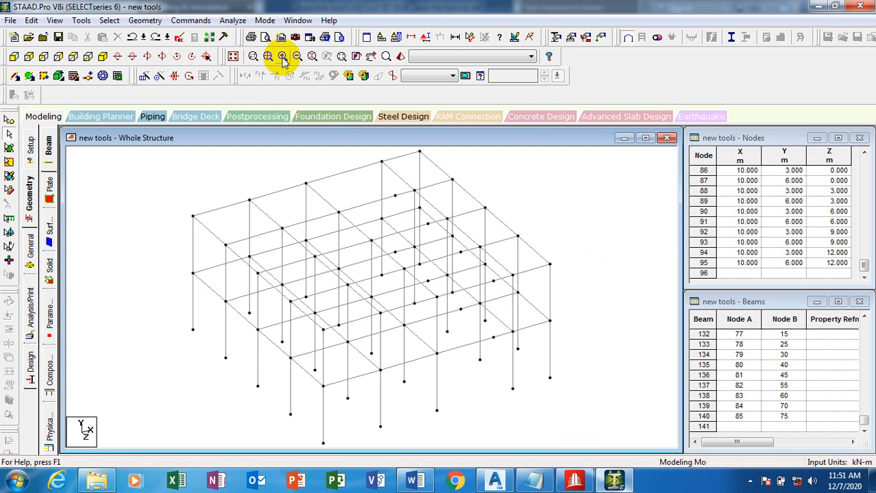
# Zoom out from the enlarged frame by several increments and restore it with Zoom Extents
pyautogui.click(298, 58)
pyautogui.click(298, 57)
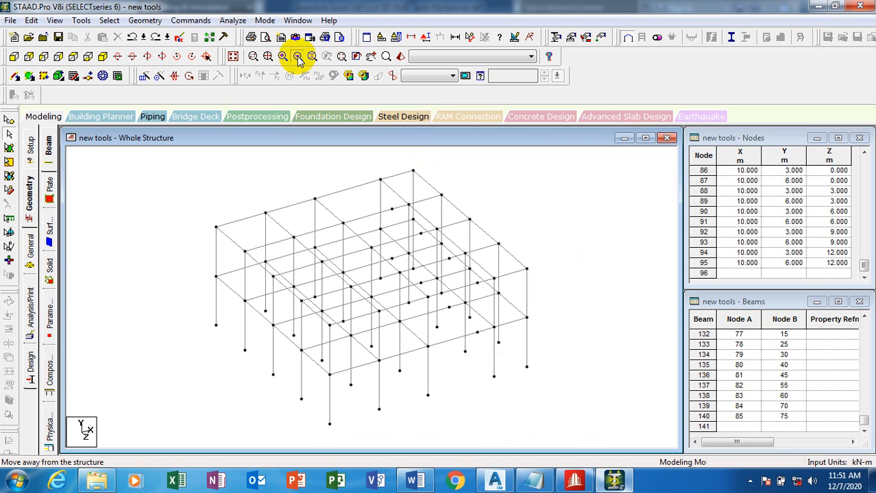
pyautogui.click(297, 58)
pyautogui.click(298, 57)
pyautogui.click(297, 58)
pyautogui.click(298, 58)
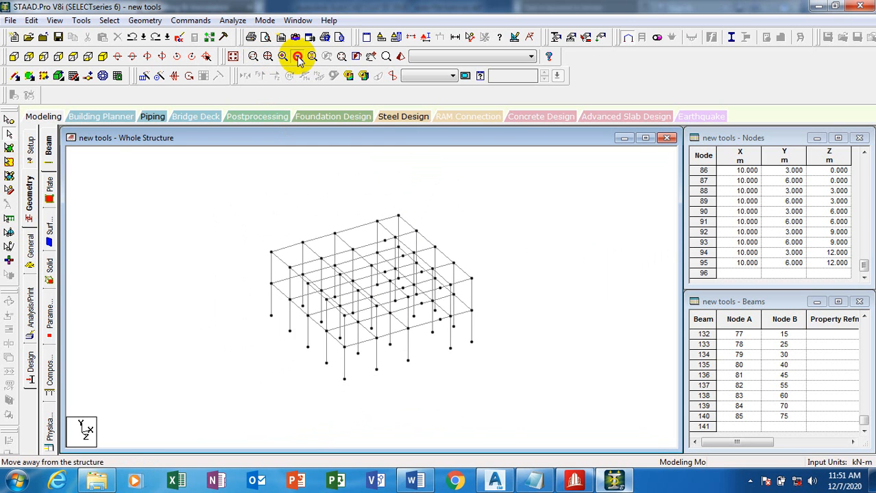
pyautogui.click(297, 57)
pyautogui.click(297, 58)
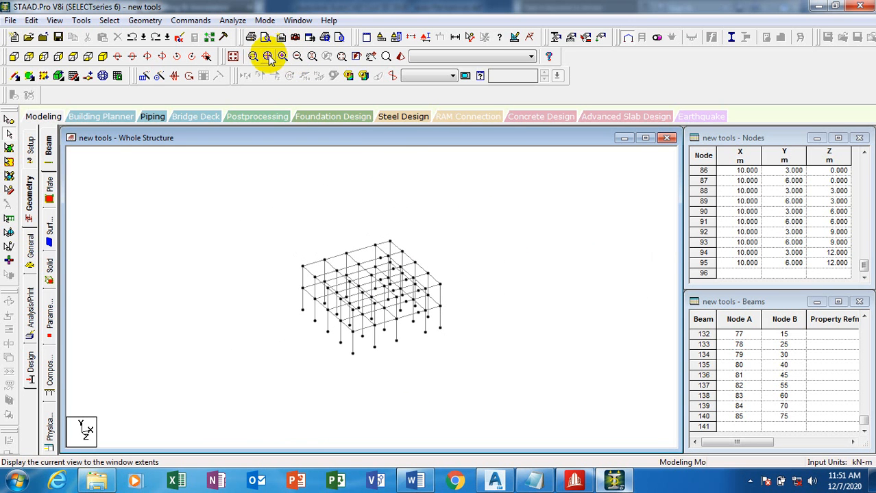
pyautogui.click(267, 57)
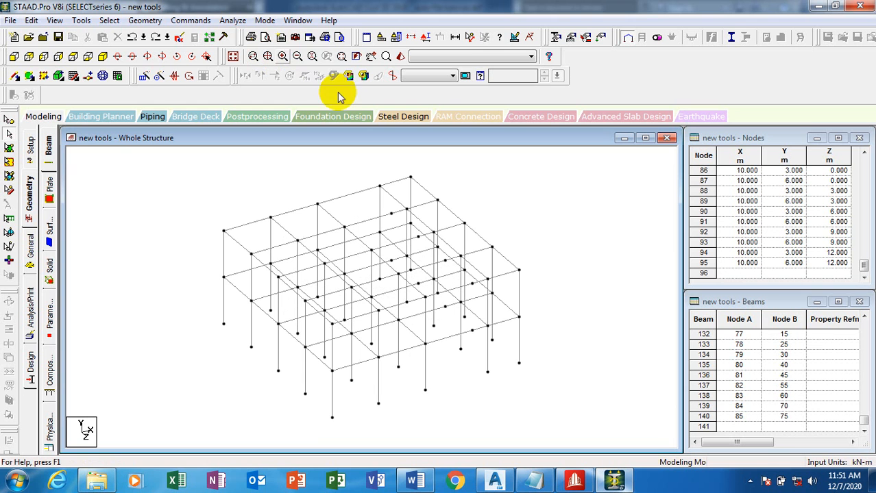
# Enlarge the frame by a zoom factor of 2, fit it to the window extents and try Zoom Previous
pyautogui.click(312, 58)
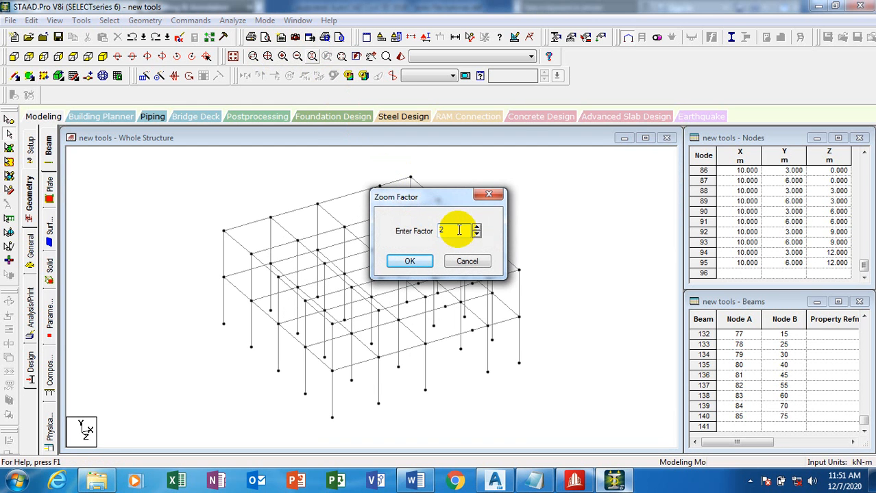
pyautogui.write('2')
pyautogui.click(395, 264)
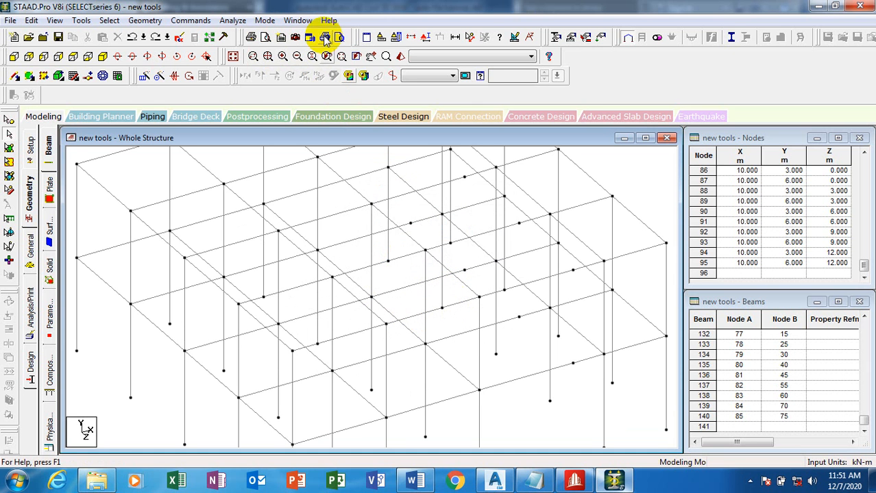
pyautogui.click(269, 59)
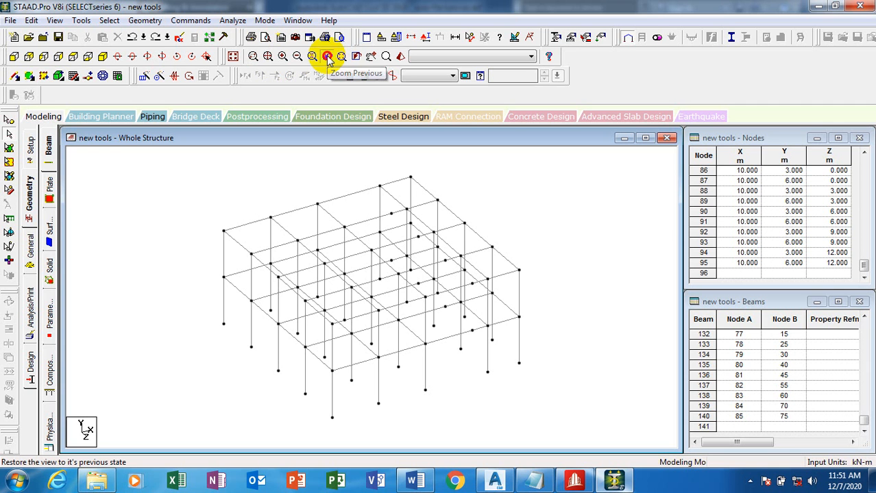
pyautogui.click(328, 57)
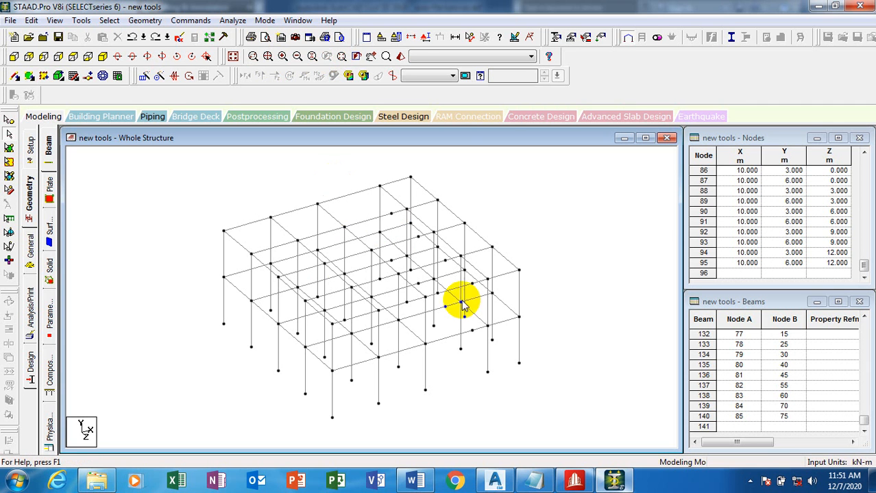
# Zoom out repeatedly until the frame is small, fit it to the window extents and try Zoom Previous again
pyautogui.click(297, 61)
pyautogui.click(298, 62)
pyautogui.click(297, 61)
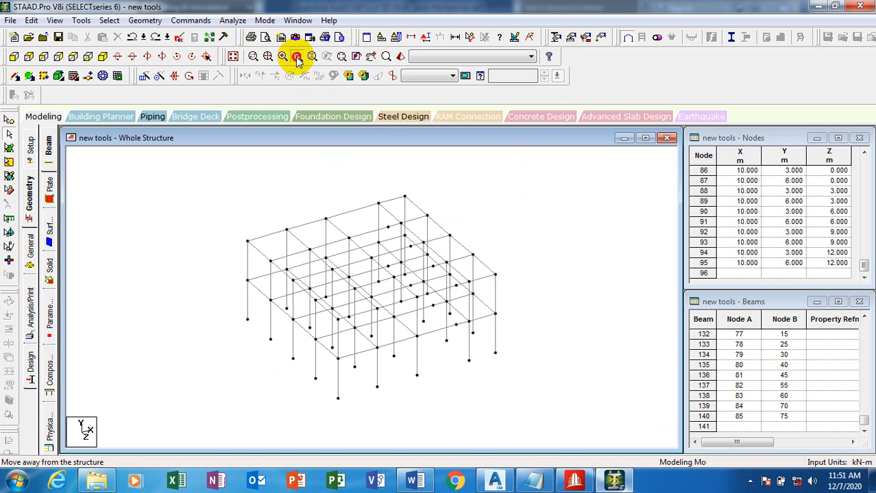
pyautogui.click(298, 62)
pyautogui.click(298, 61)
pyautogui.click(299, 61)
pyautogui.click(298, 62)
pyautogui.doubleClick(299, 62)
pyautogui.doubleClick(298, 61)
pyautogui.click(297, 60)
pyautogui.doubleClick(297, 59)
pyautogui.click(297, 60)
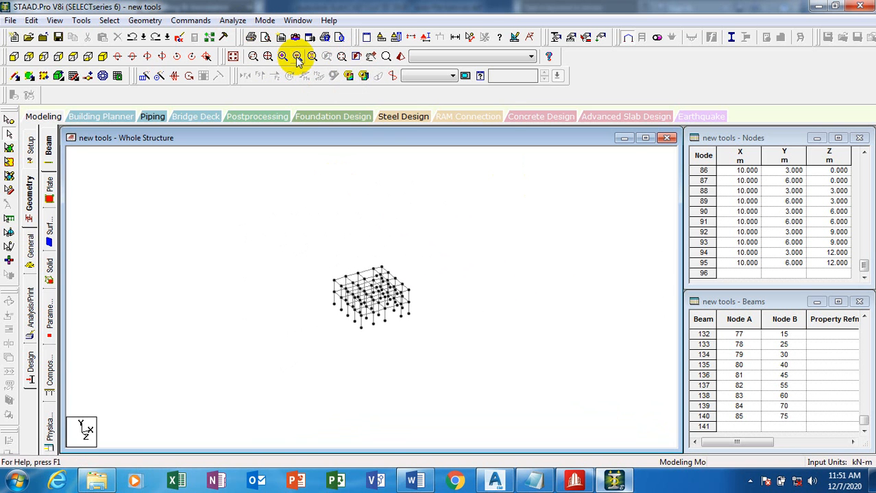
pyautogui.doubleClick(296, 60)
pyautogui.click(296, 59)
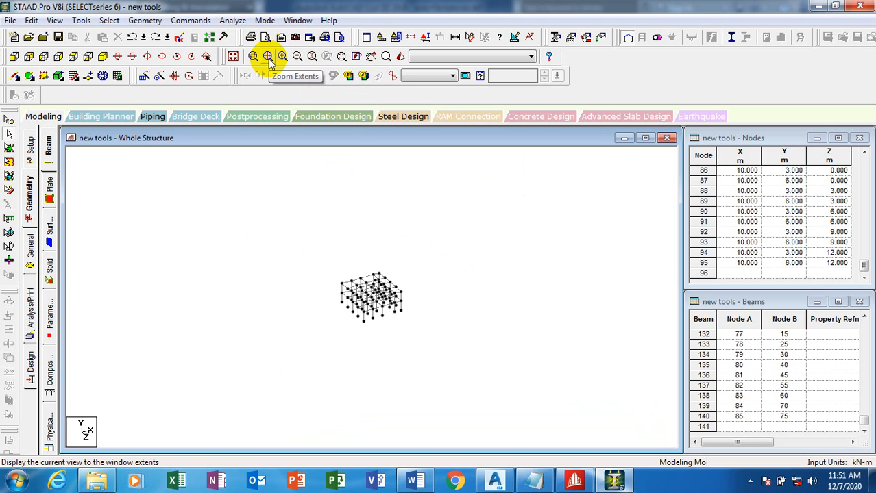
pyautogui.click(269, 59)
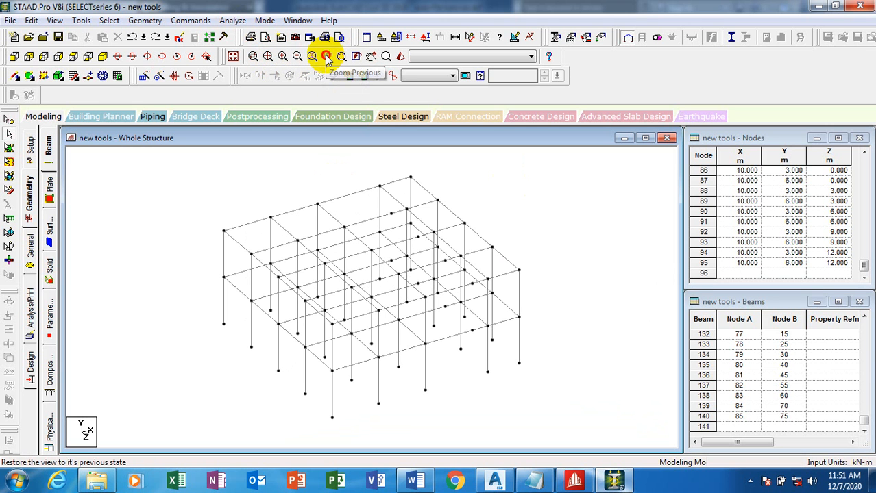
pyautogui.click(326, 59)
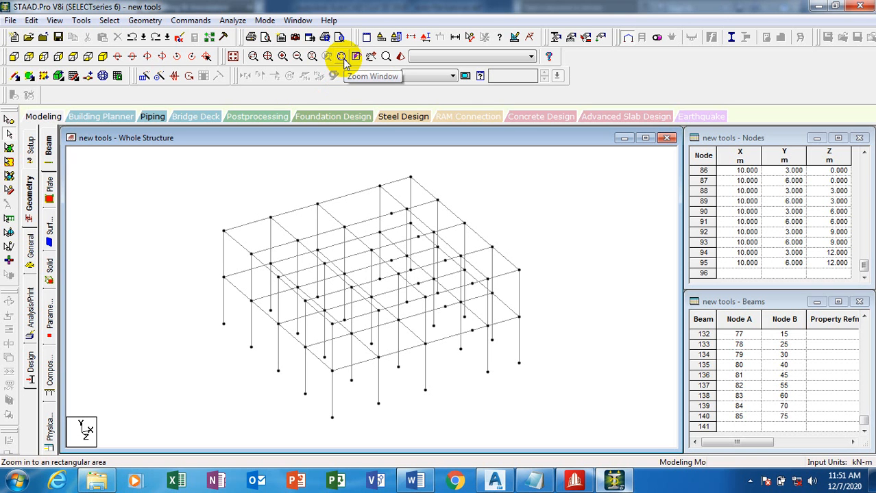
# Zoom with windows marked around the whole frame and around its upper corner
pyautogui.click(342, 58)
pyautogui.moveTo(204, 179); pyautogui.dragTo(607, 401)
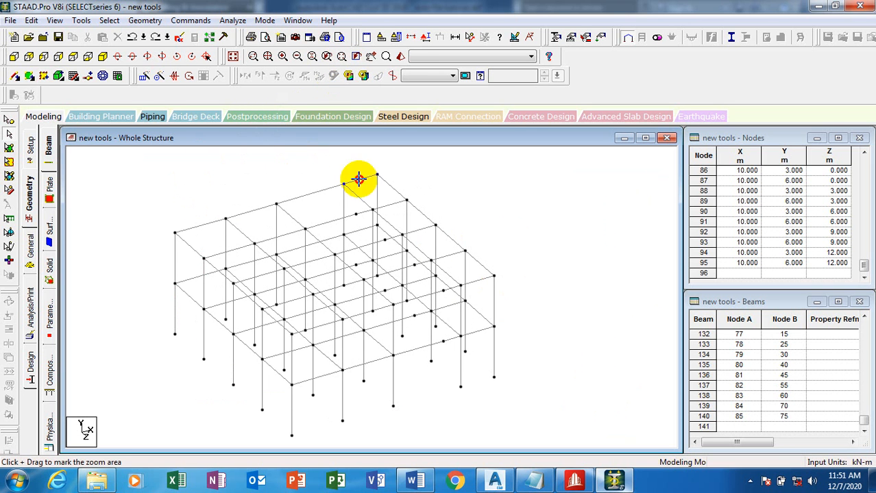
pyautogui.moveTo(358, 180); pyautogui.dragTo(507, 239)
pyautogui.click(489, 184)
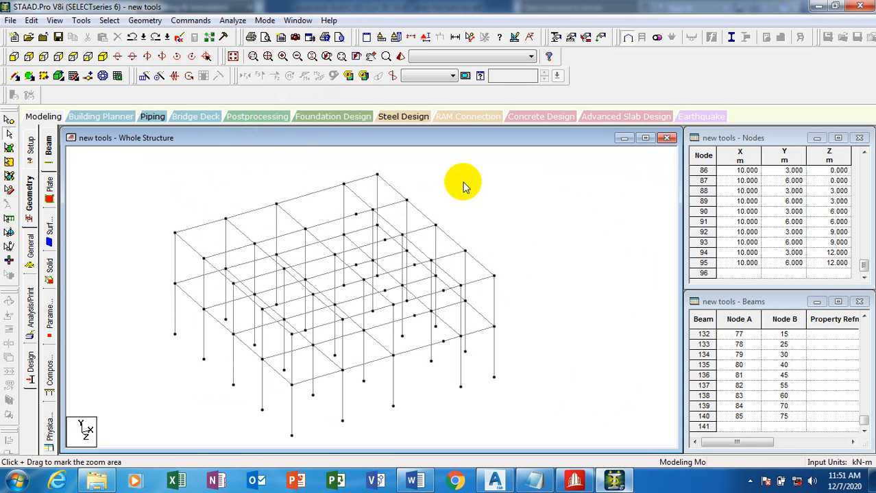
pyautogui.click(342, 56)
pyautogui.moveTo(335, 164); pyautogui.dragTo(530, 310)
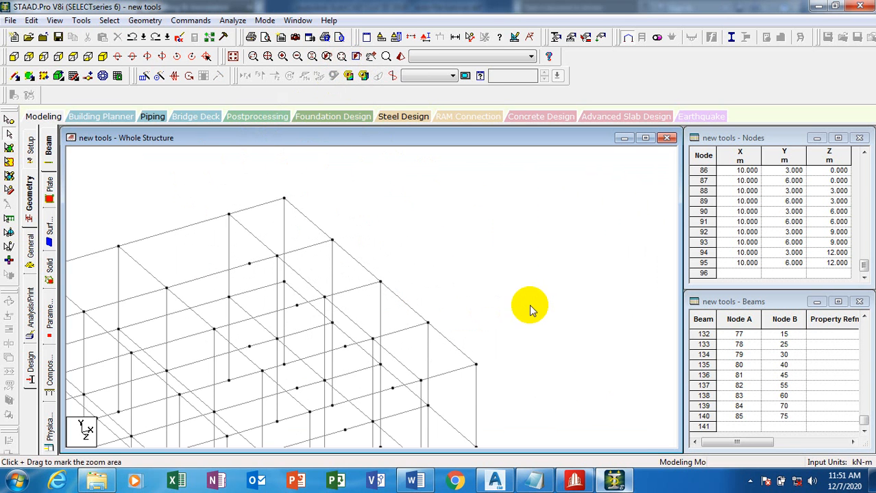
# Clear the beam selection at the upper corner and pan the frame across the view, restoring the window extents between the pans
pyautogui.click(356, 57)
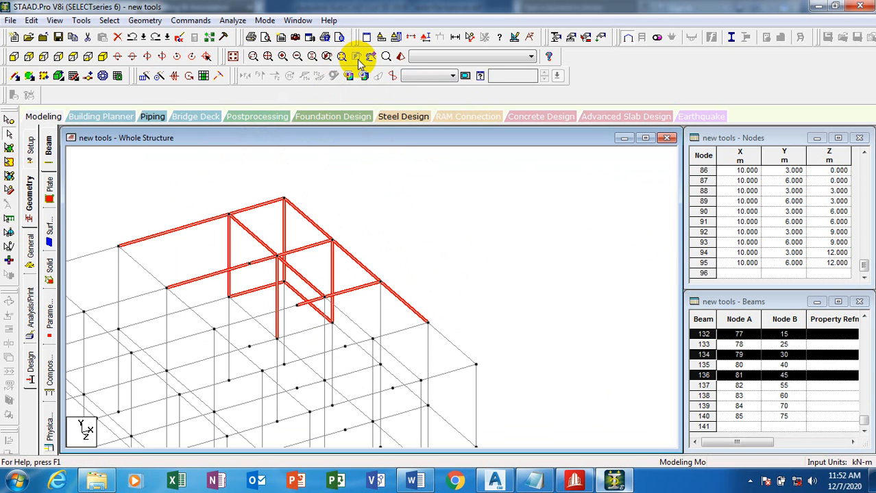
pyautogui.click(368, 182)
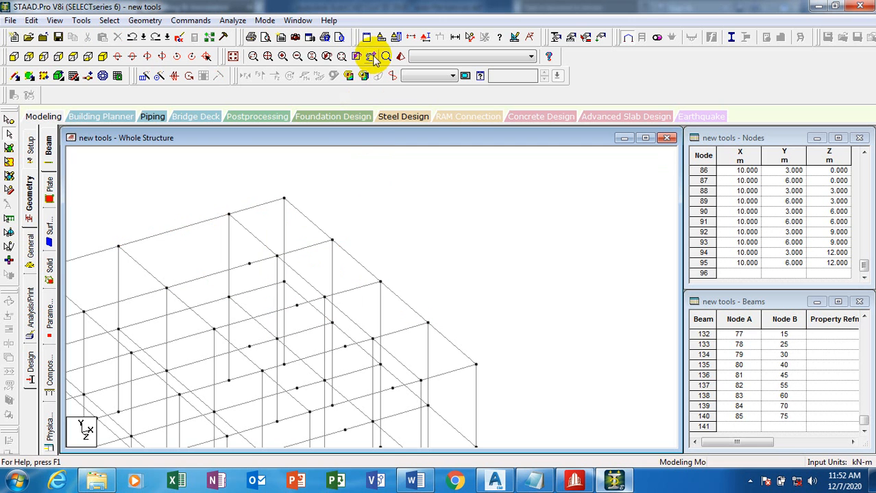
pyautogui.moveTo(308, 316); pyautogui.dragTo(427, 199)
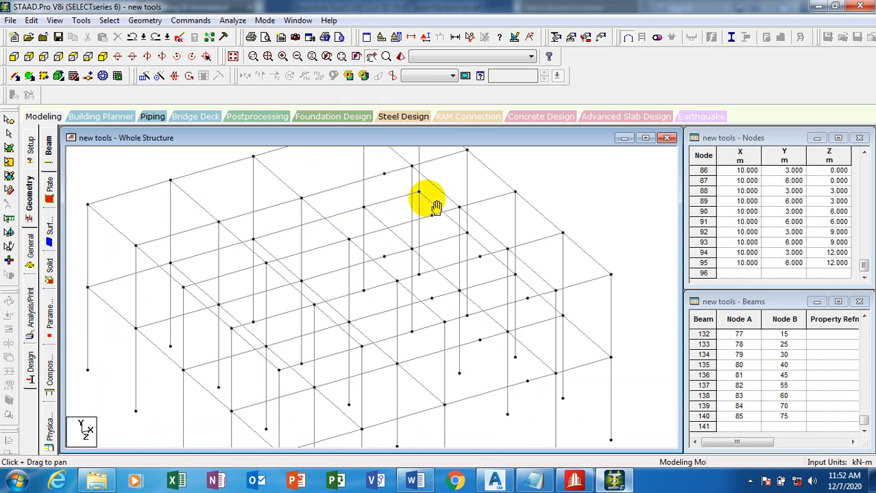
pyautogui.click(266, 58)
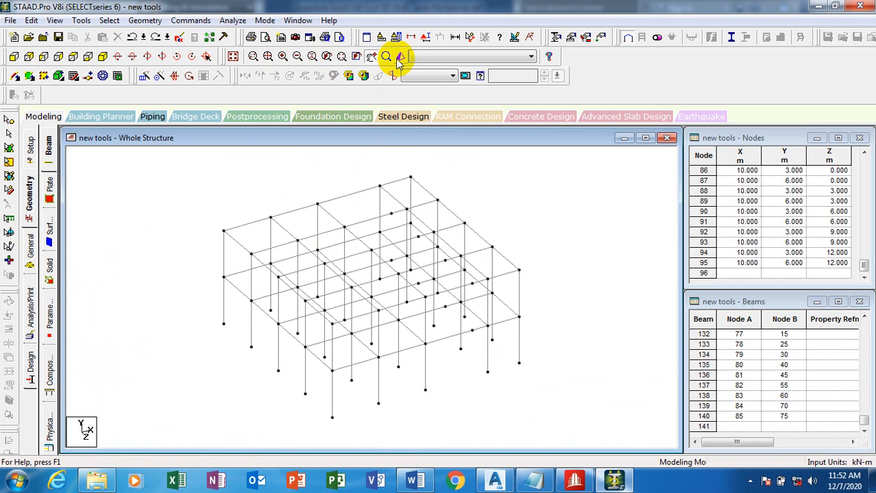
pyautogui.moveTo(519, 306)
pyautogui.mouseDown()
pyautogui.moveTo(397, 318)
pyautogui.moveTo(505, 417)
pyautogui.moveTo(298, 268)
pyautogui.moveTo(498, 228)
pyautogui.moveTo(506, 376)
pyautogui.moveTo(395, 344)
pyautogui.moveTo(479, 307)
pyautogui.moveTo(504, 314)
pyautogui.mouseUp()
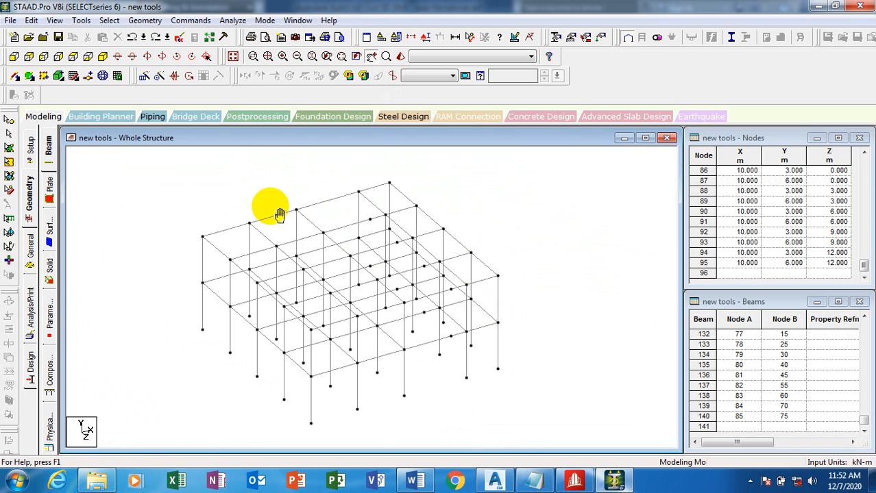
# Inspect the frame's topmost corner node with the Magnifying Glass, and open and close the 3D rendered view
pyautogui.click(386, 58)
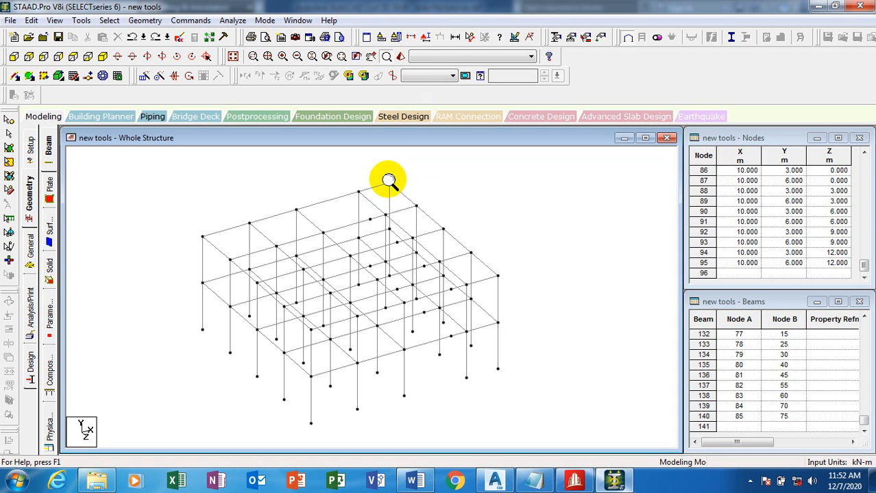
pyautogui.moveTo(388, 181); pyautogui.dragTo(395, 189)
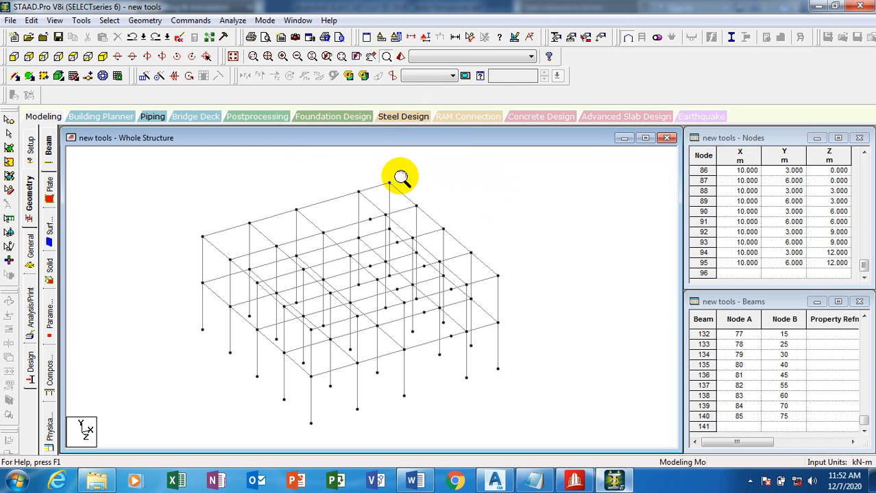
pyautogui.click(399, 57)
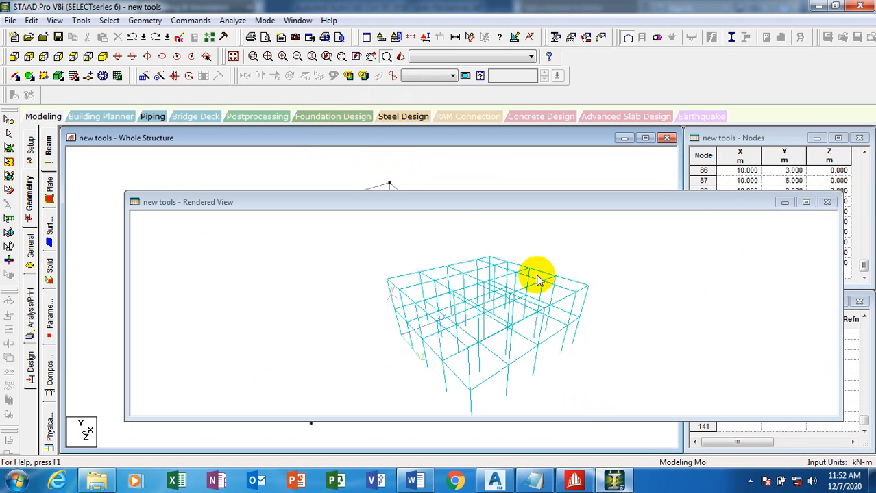
pyautogui.click(828, 202)
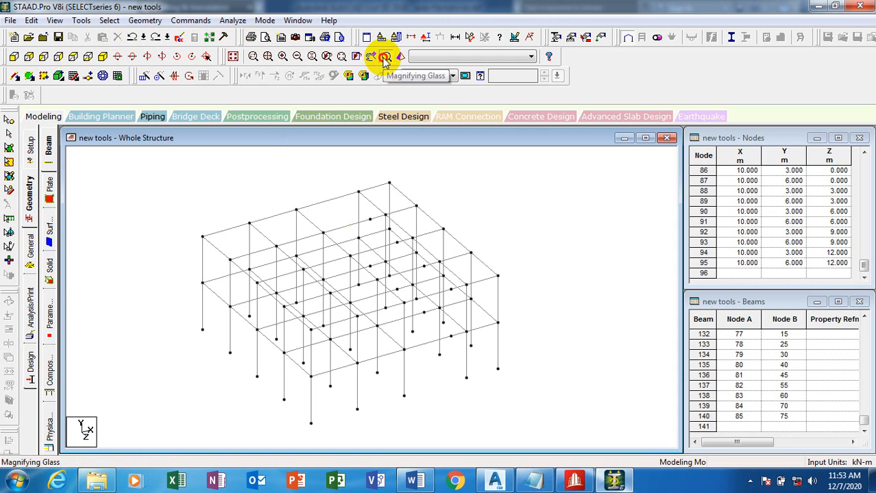
# Delete the top-level beam between nodes 13 and 14 on the frame's rear edge
pyautogui.click(337, 200)
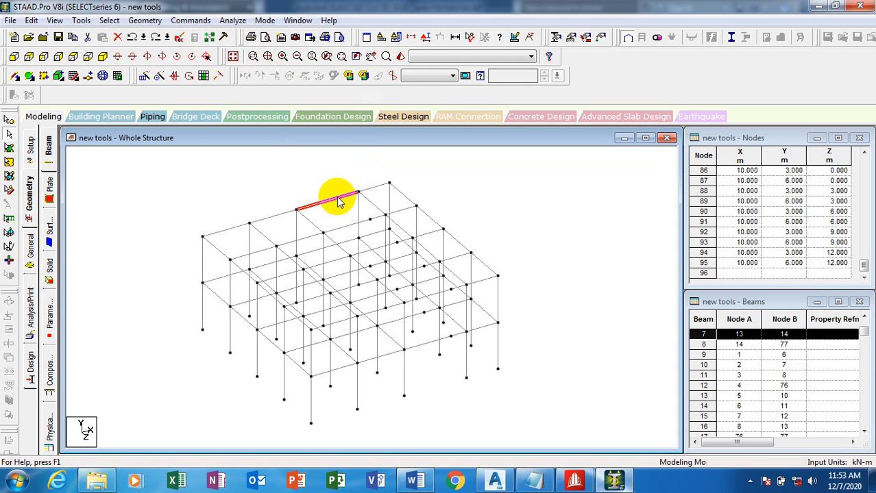
pyautogui.press('Delete')
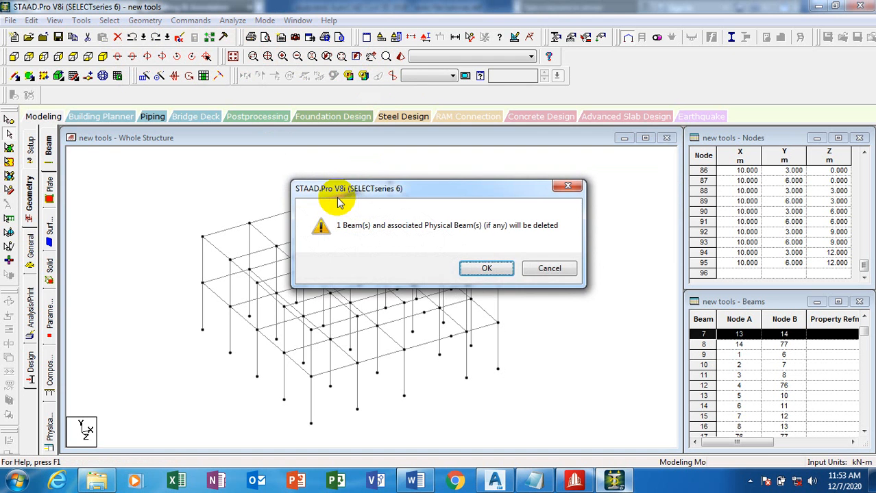
pyautogui.press('Return')
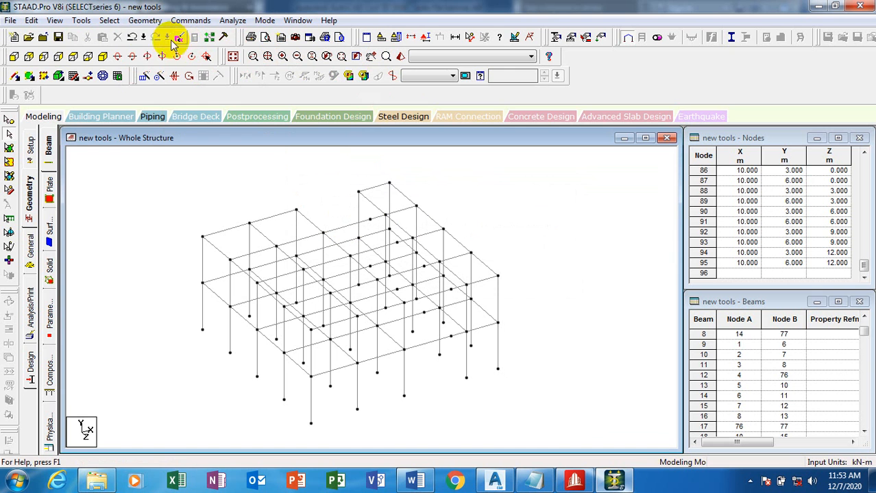
# Undo the beam deletion, redo it and undo it again
pyautogui.click(134, 40)
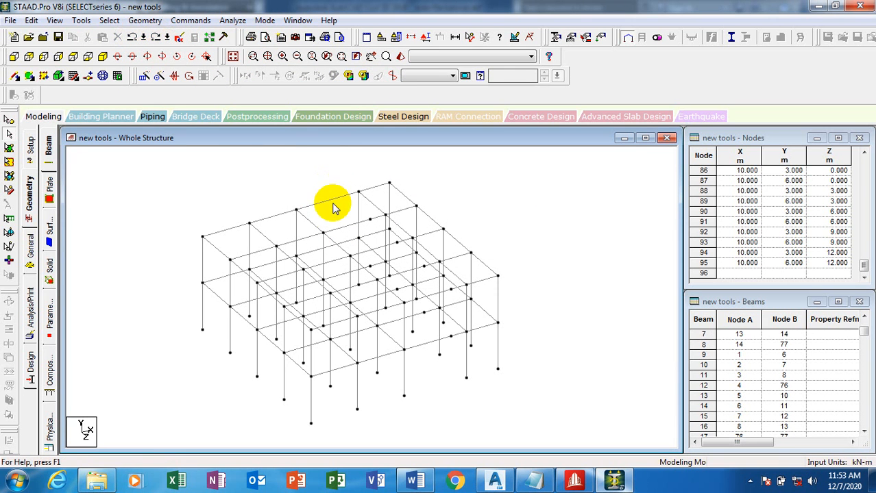
pyautogui.click(158, 40)
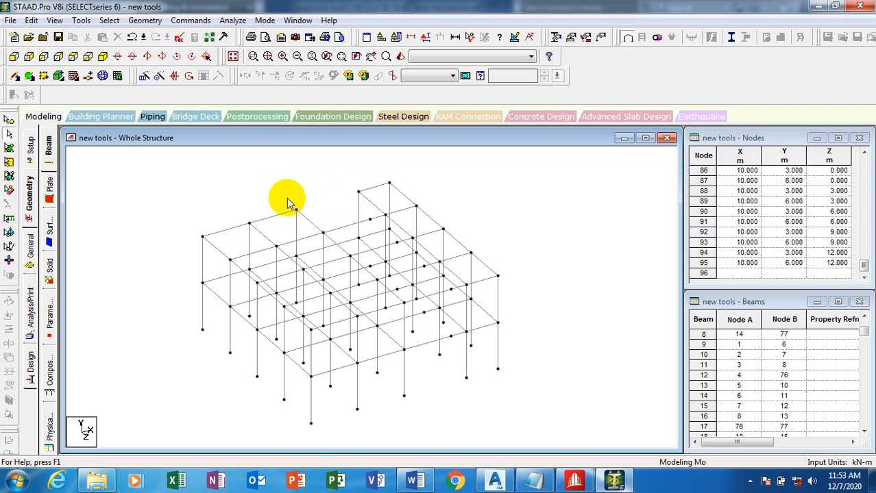
pyautogui.click(130, 38)
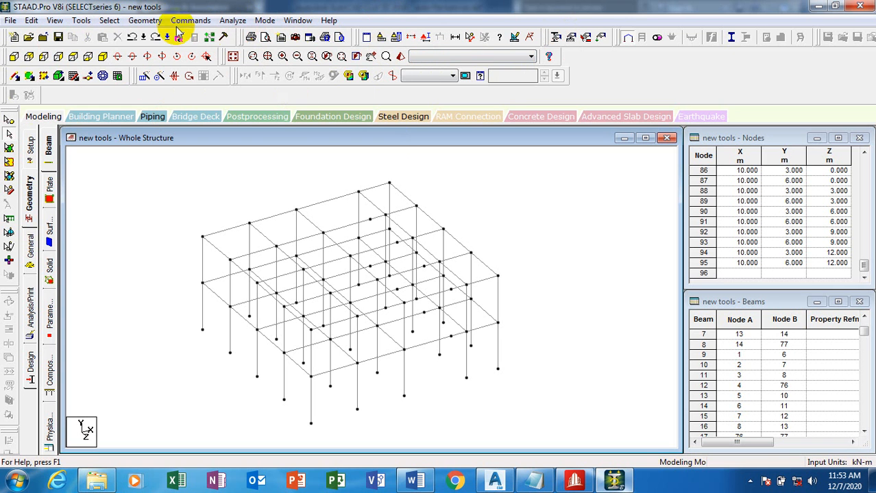
pyautogui.click(140, 22)
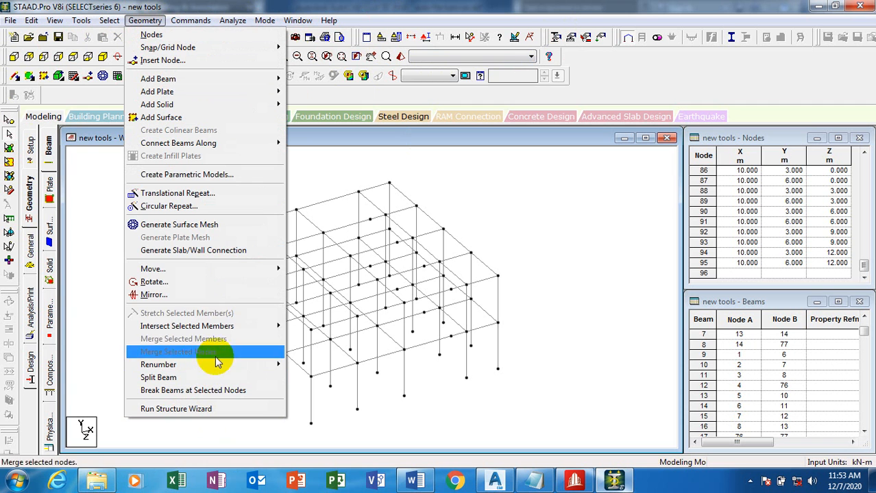
pyautogui.click(187, 296)
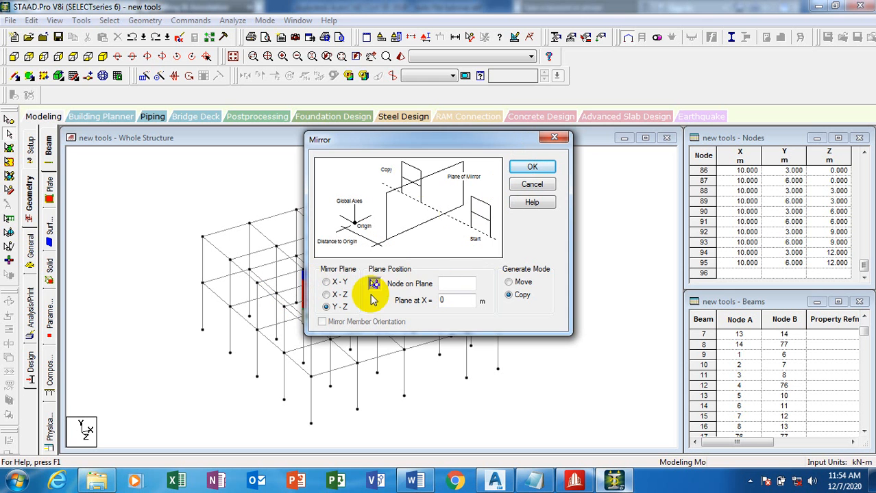
pyautogui.click(554, 140)
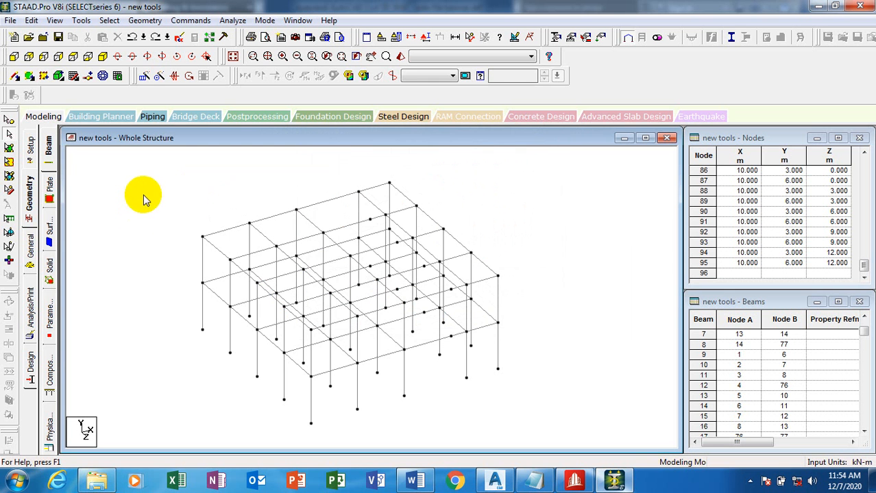
# Select the entire frame and mirror it as a copy about the Y-Z plane through top-level corner node 11
pyautogui.moveTo(143, 194); pyautogui.dragTo(554, 424)
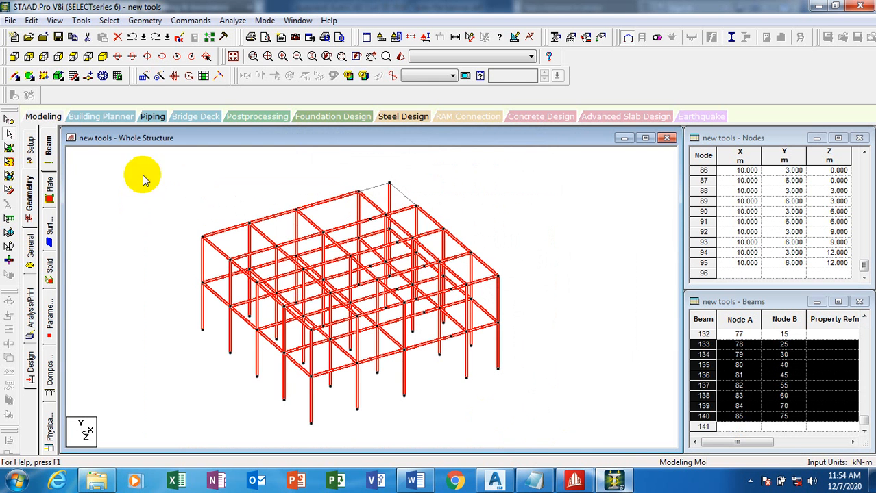
pyautogui.moveTo(165, 160); pyautogui.dragTo(595, 436)
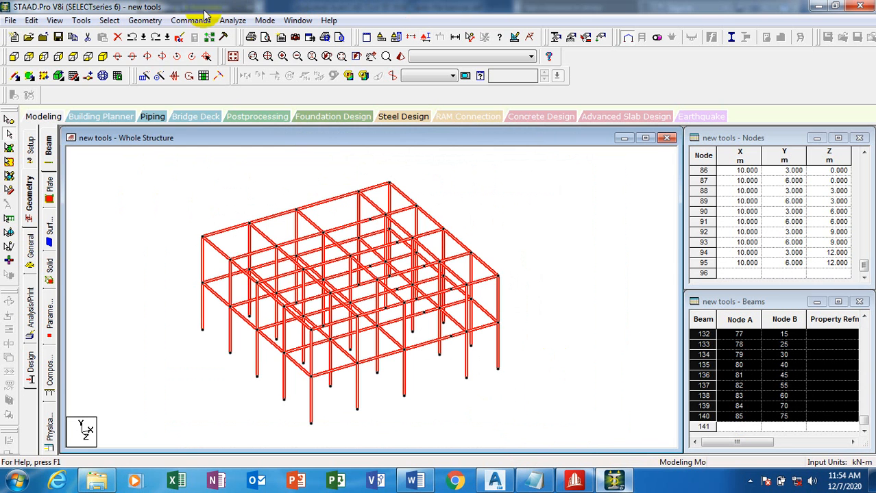
pyautogui.click(145, 20)
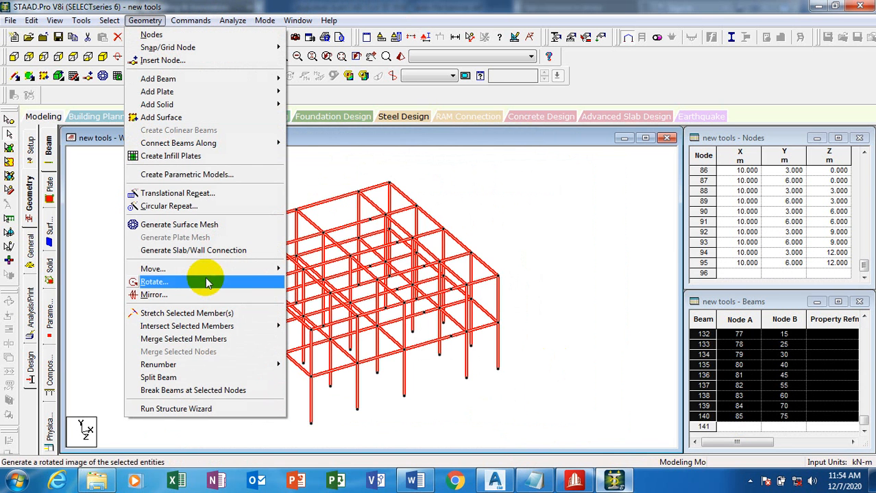
pyautogui.click(154, 295)
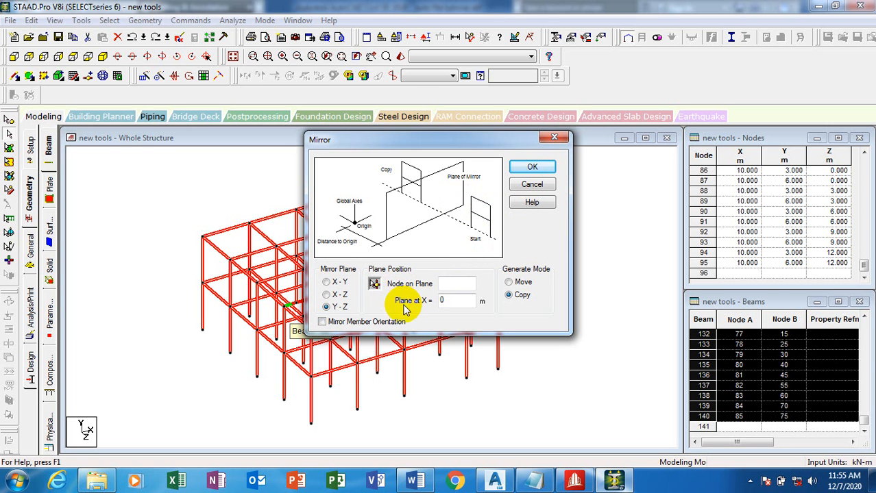
pyautogui.click(375, 284)
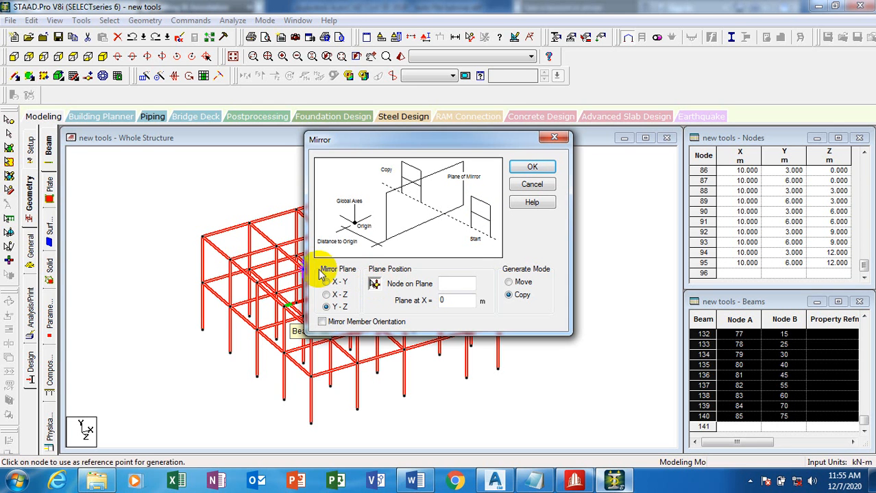
pyautogui.click(204, 239)
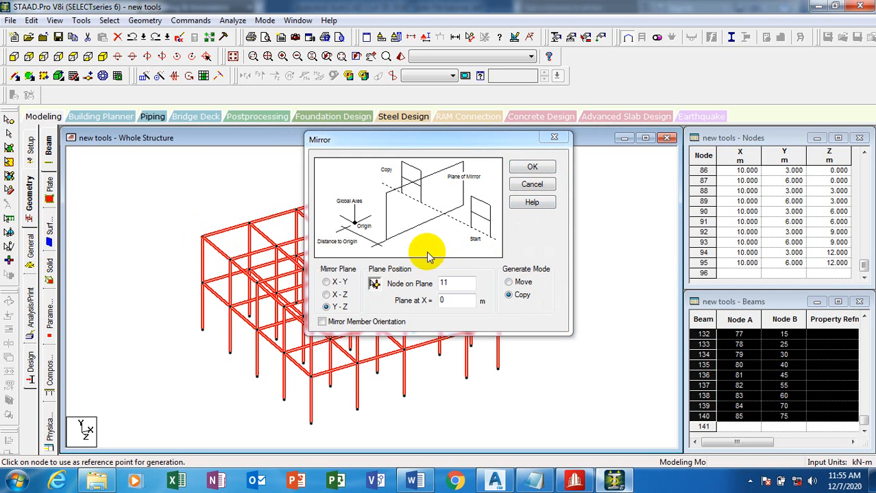
pyautogui.click(532, 166)
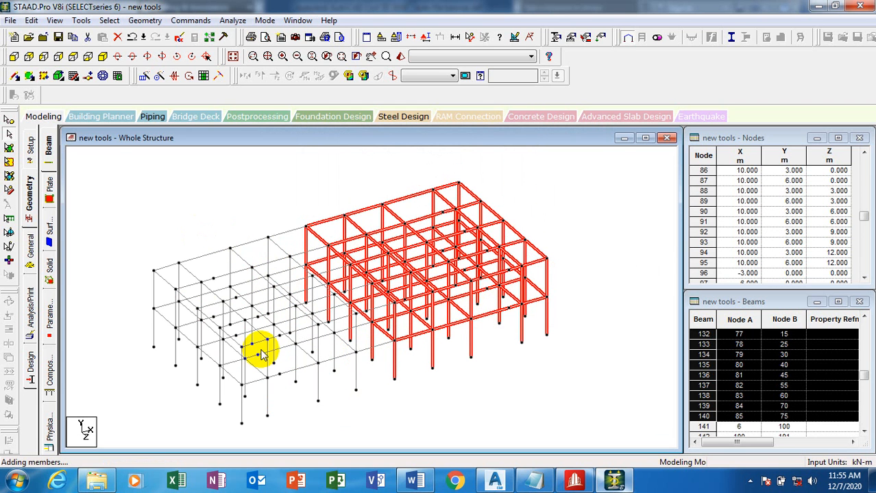
# Clear the beam selection and undo the mirrored copy of the frame
pyautogui.click(543, 192)
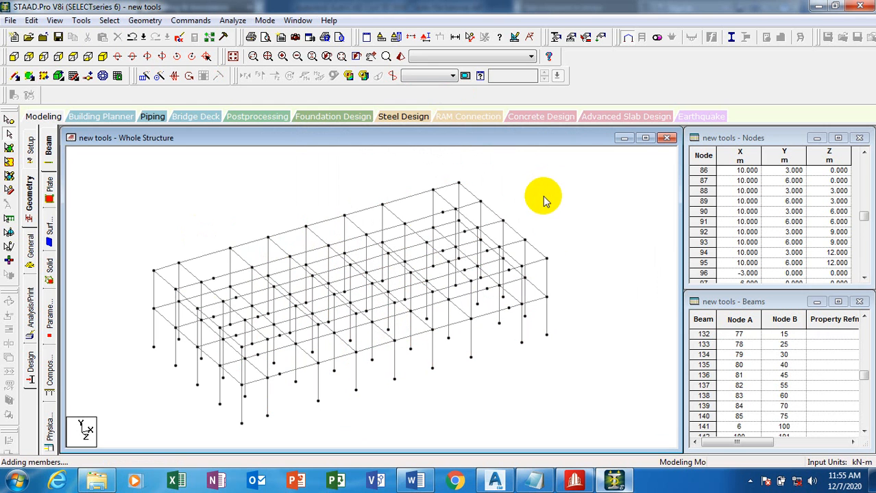
pyautogui.hotkey('ctrl', 'z')
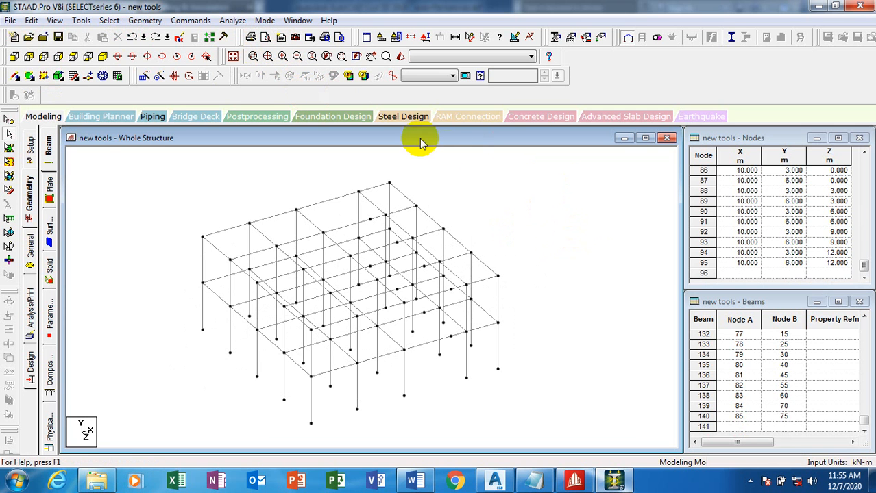
pyautogui.click(750, 482)
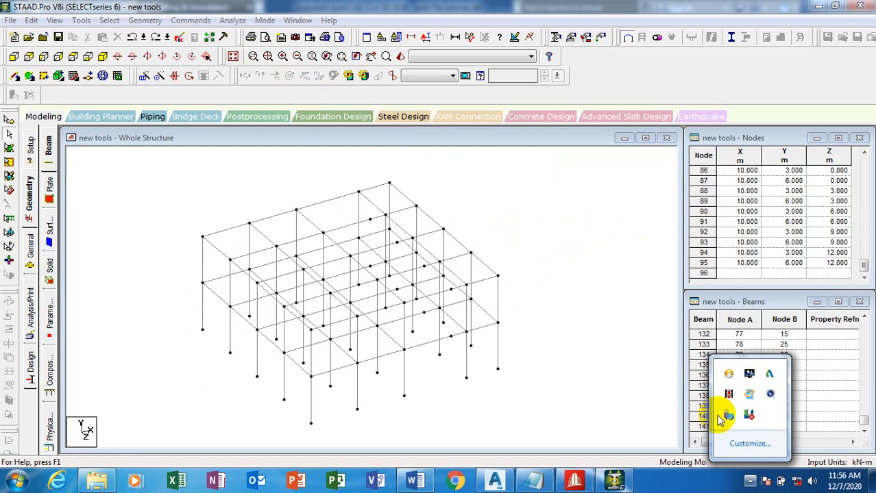